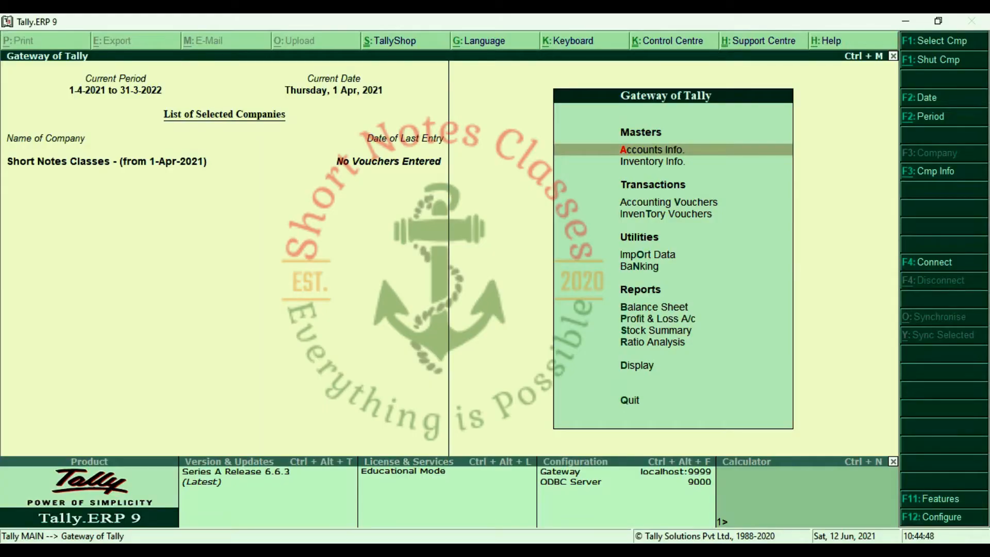
# Set Maintain payroll to Yes in Accounting Features (F11 > F1) and accept the change.
pyautogui.press('F11')
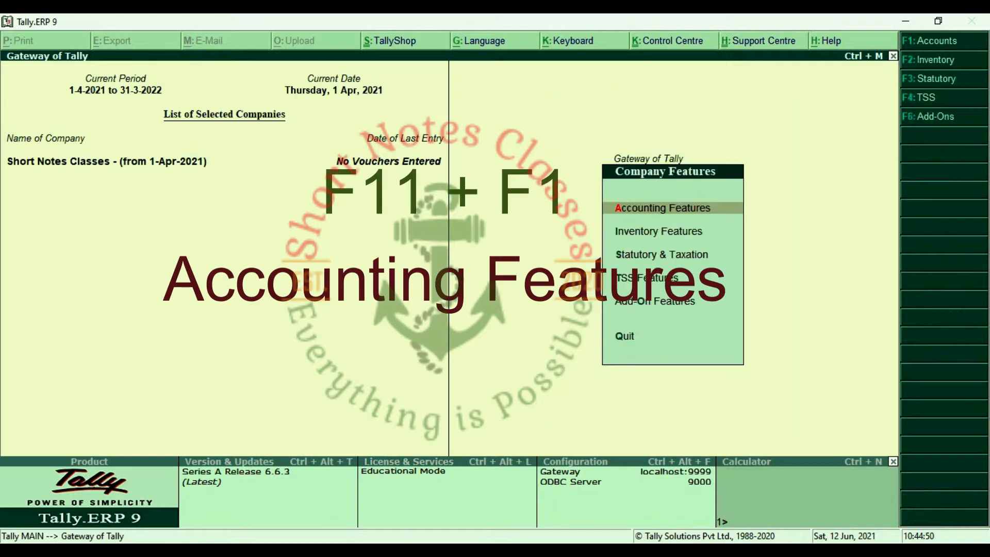
pyautogui.press('F1')
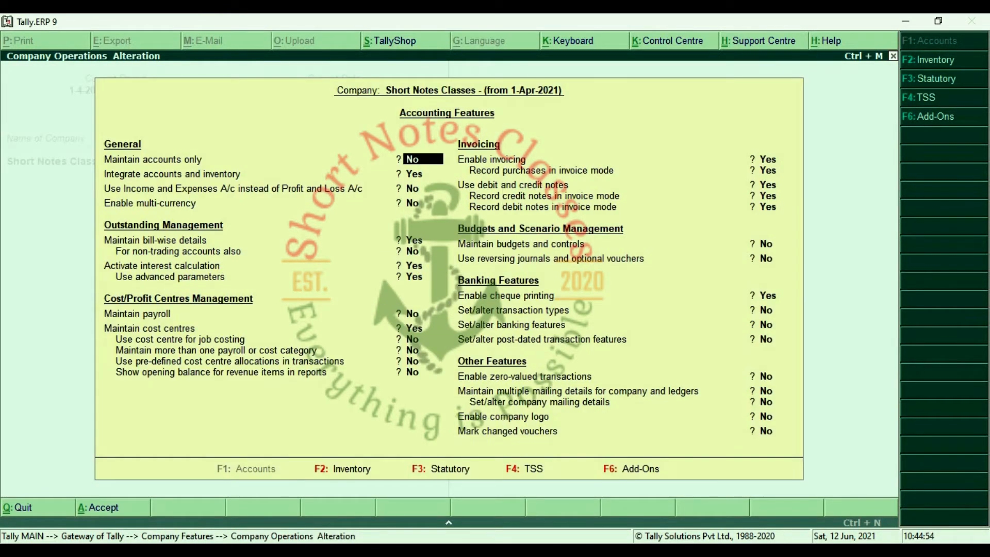
pyautogui.press('Return')
pyautogui.press('Return')
pyautogui.press('Return')
pyautogui.press('Return')
pyautogui.press('Return')
pyautogui.press('Return')
pyautogui.press('Return')
pyautogui.press('Return')
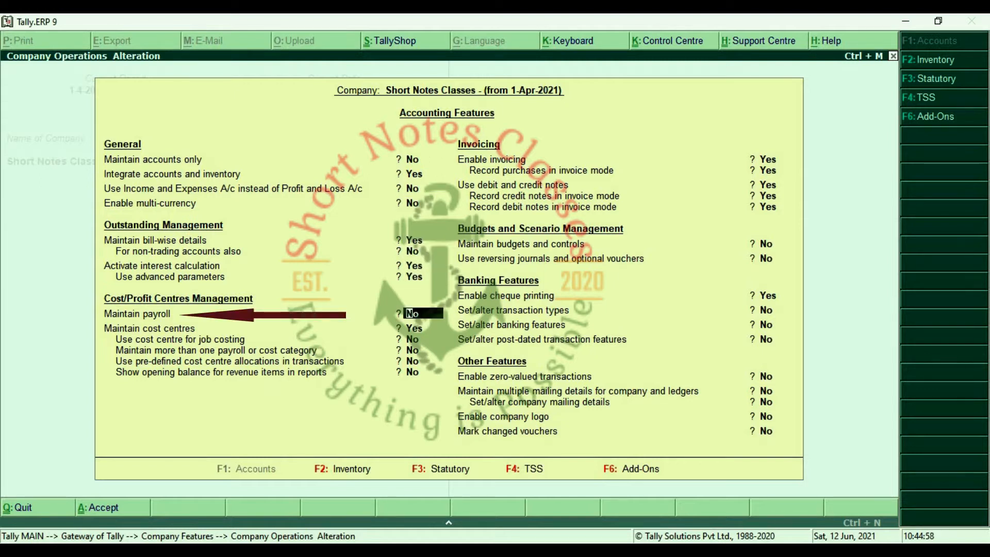
pyautogui.write('yes')
pyautogui.press('Return')
pyautogui.press('Return')
pyautogui.press('Return')
pyautogui.press('Return')
pyautogui.press('Return')
pyautogui.press('Return')
pyautogui.press('Return')
pyautogui.press('Return')
pyautogui.press('Return')
pyautogui.hotkey('ctrl', 'a')
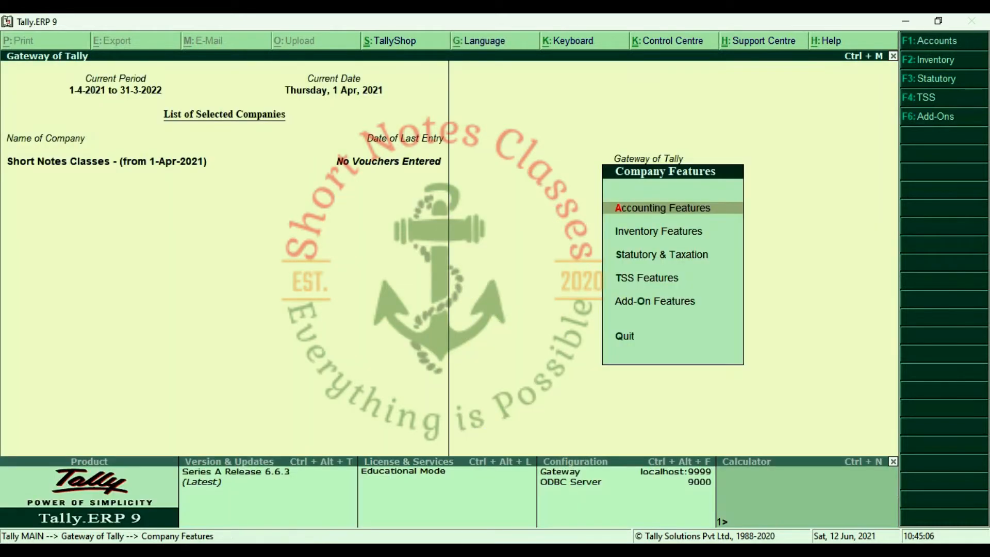
# From the Gateway of Tally, open Payroll Info. and browse its masters down to Pay Heads.
pyautogui.press('Escape')
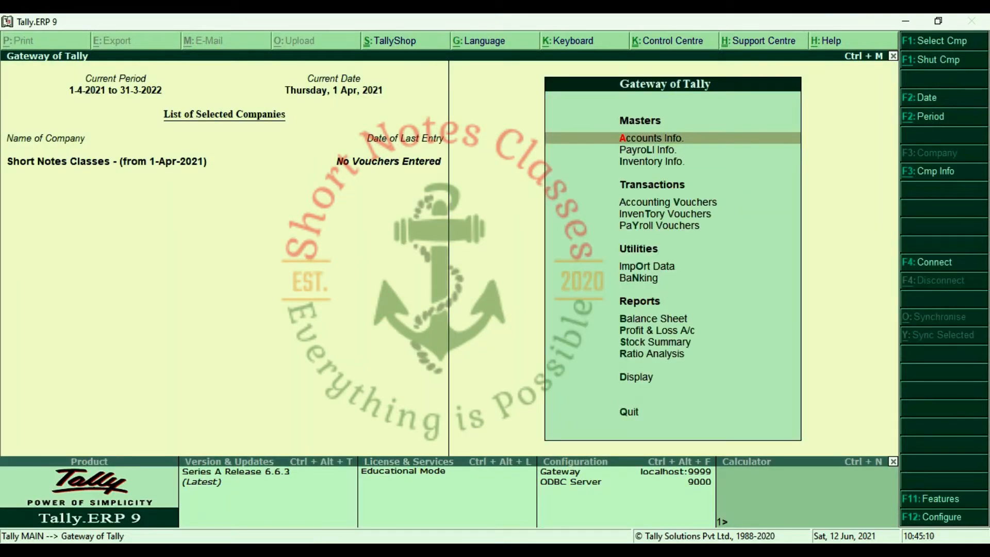
pyautogui.press('Down')
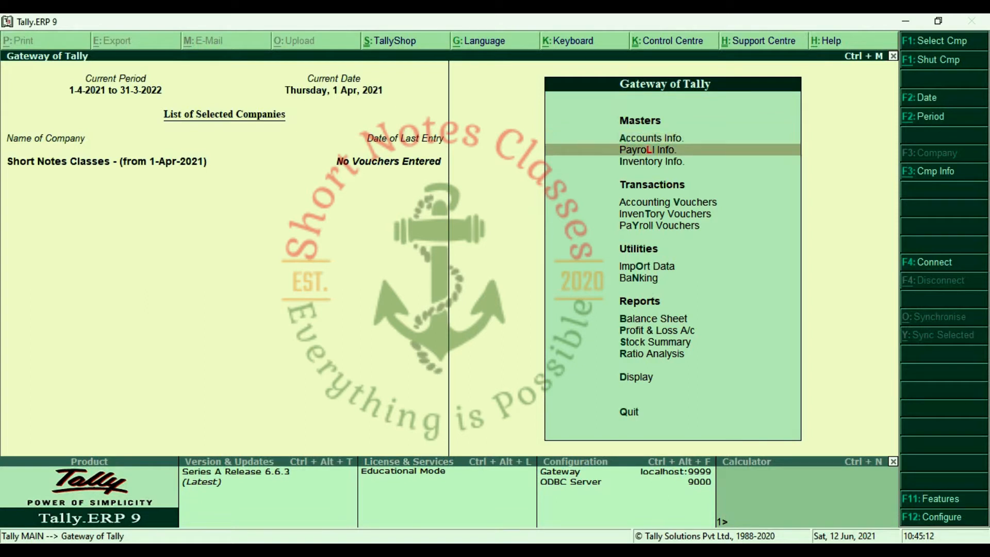
pyautogui.press('Down')
pyautogui.press('Down')
pyautogui.press('Down')
pyautogui.press('Down')
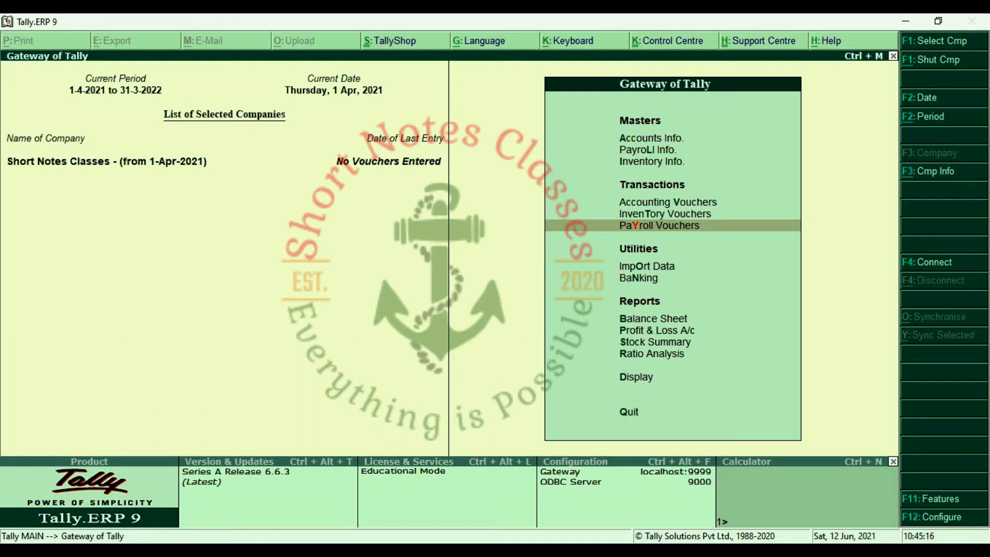
pyautogui.press('Up')
pyautogui.press('Up')
pyautogui.press('Up')
pyautogui.press('Up')
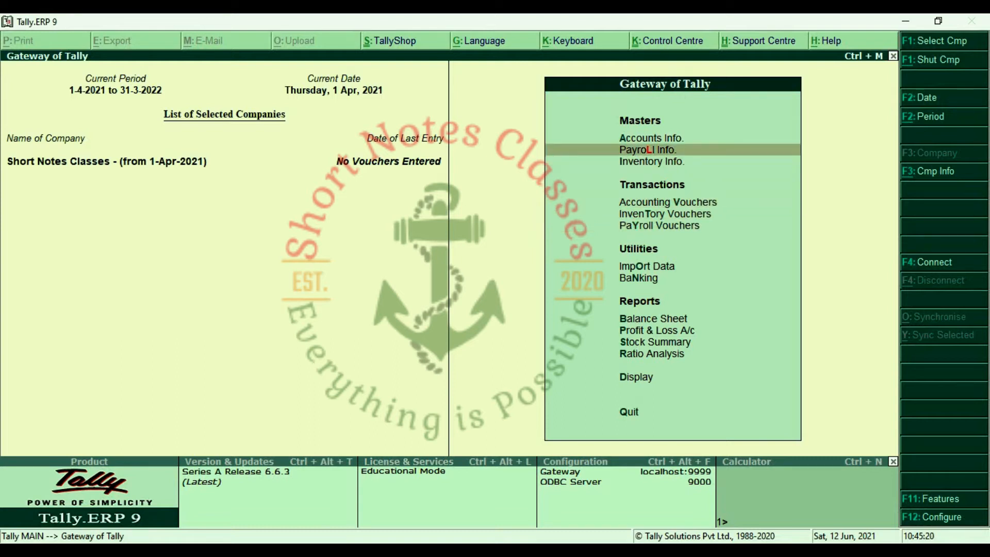
pyautogui.press('Return')
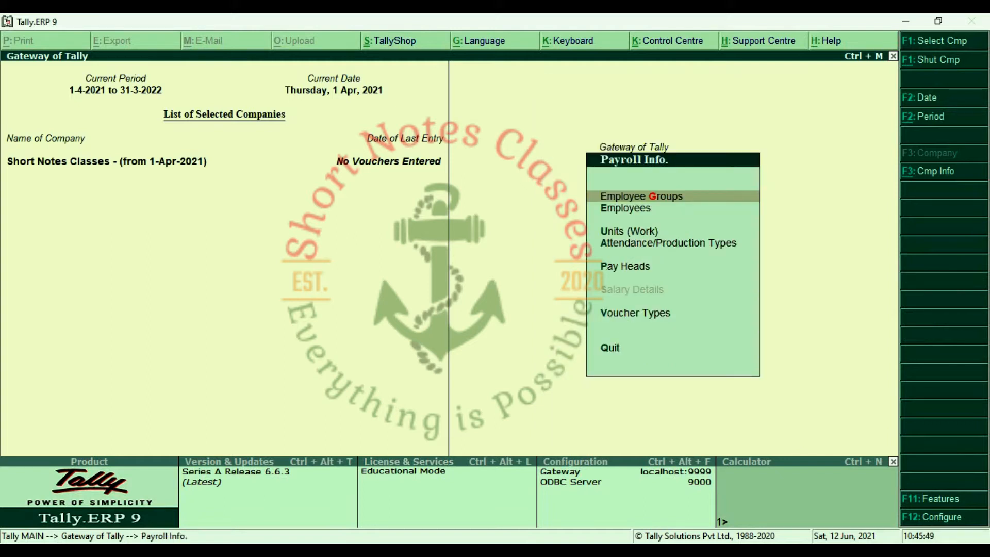
pyautogui.press('Down')
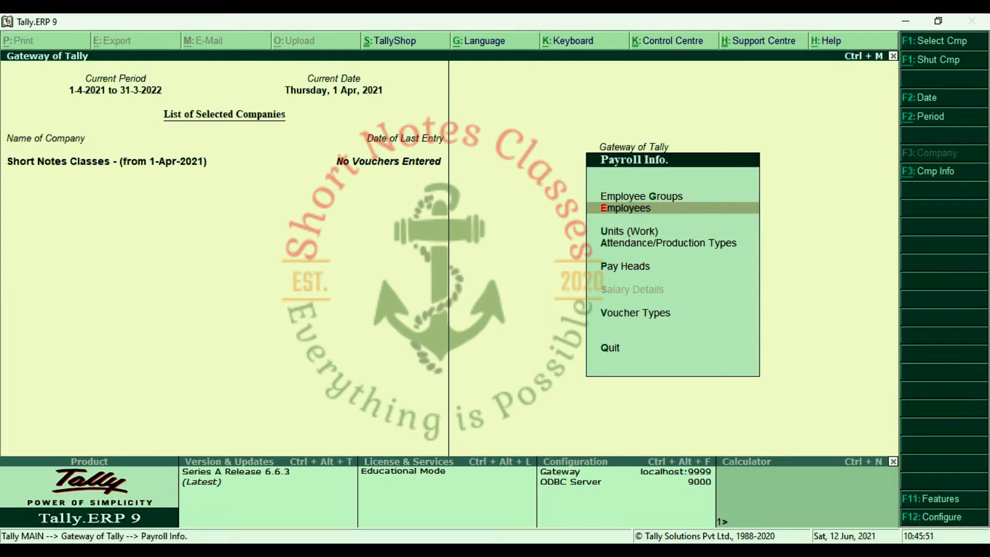
pyautogui.press('Down')
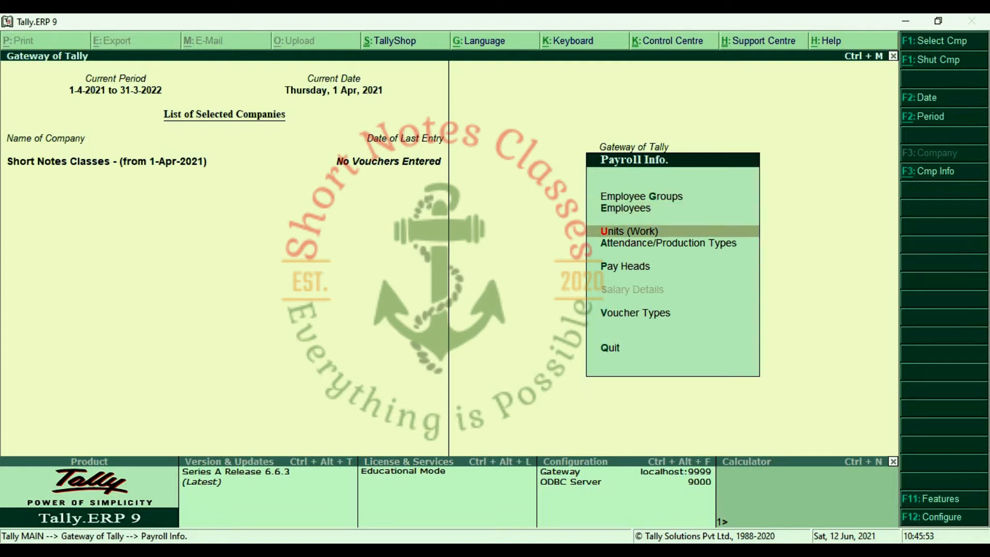
pyautogui.press('Down')
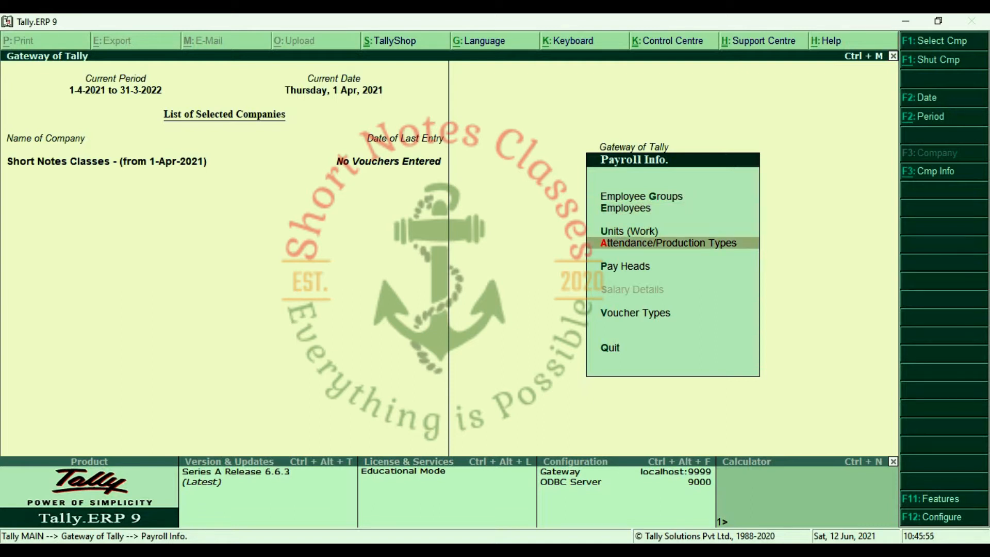
pyautogui.press('Down')
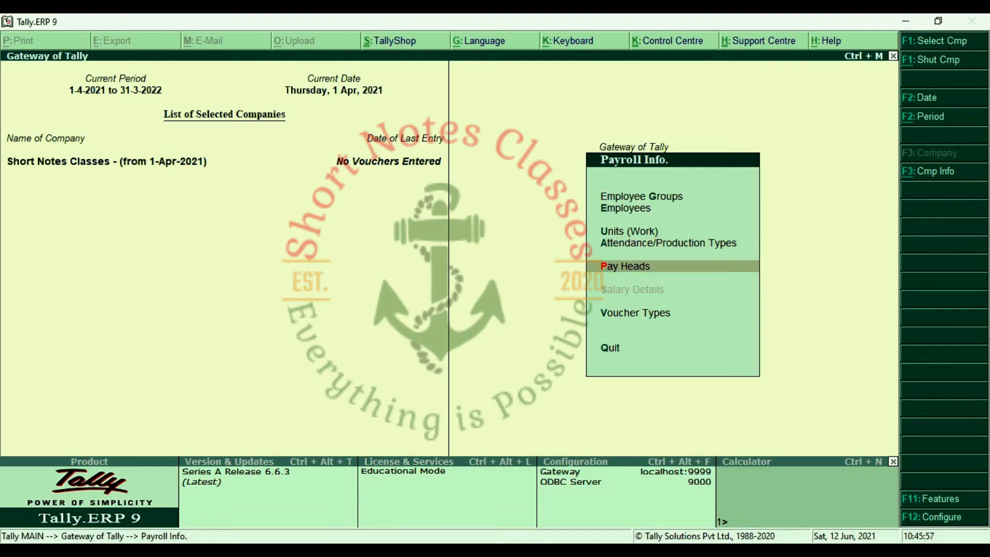
pyautogui.press('Down')
pyautogui.press('Up')
pyautogui.press('Up')
pyautogui.press('Up')
pyautogui.press('Up')
pyautogui.press('Up')
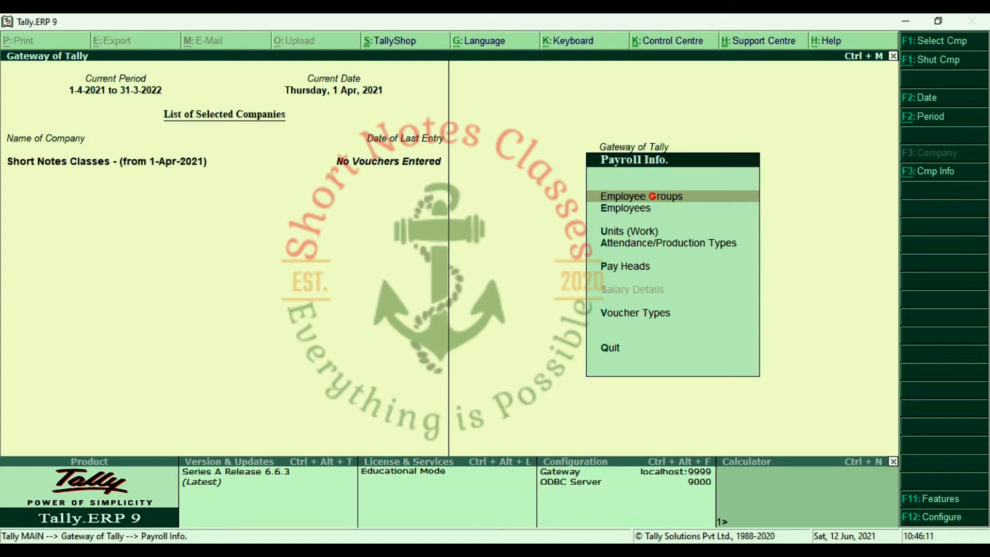
# Create the employee group HR Department under Primary.
pyautogui.press('Return')
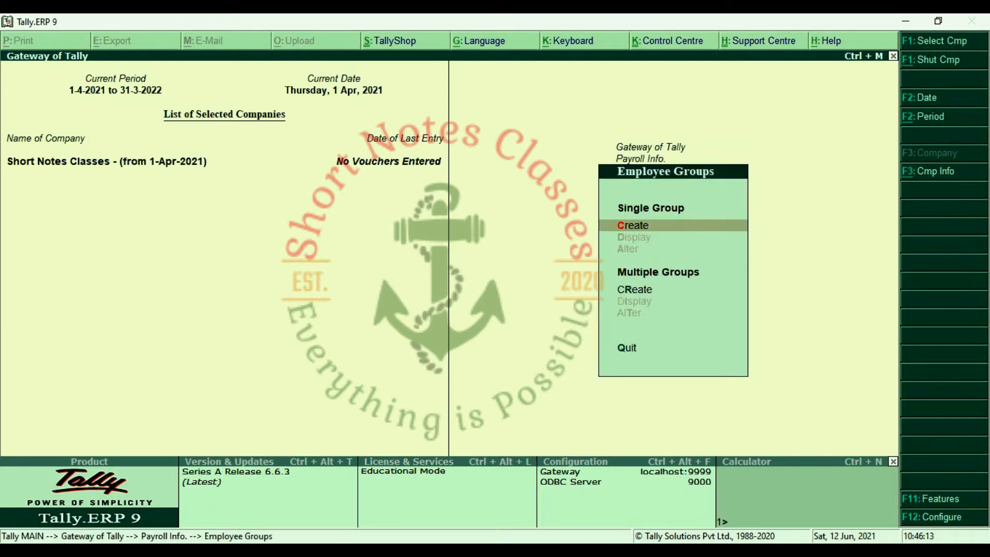
pyautogui.press('Return')
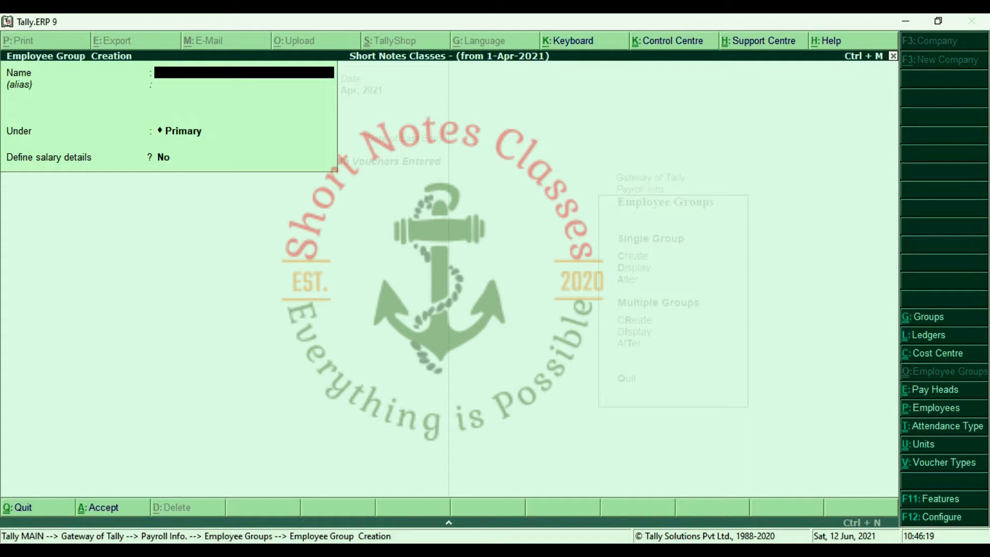
pyautogui.write('HR Department')
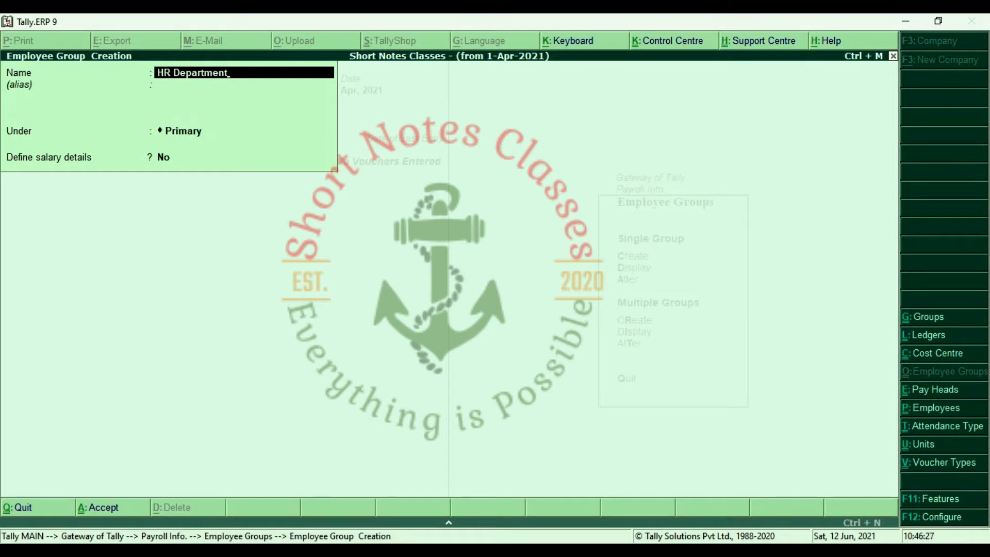
pyautogui.press('Return')
pyautogui.press('Return')
pyautogui.press('Return')
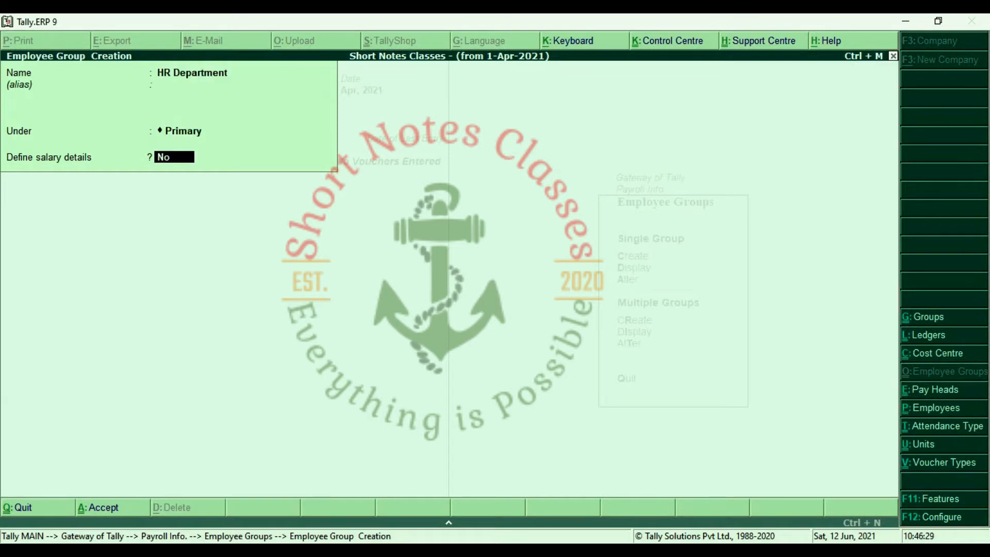
pyautogui.press('Return')
pyautogui.press('Return')
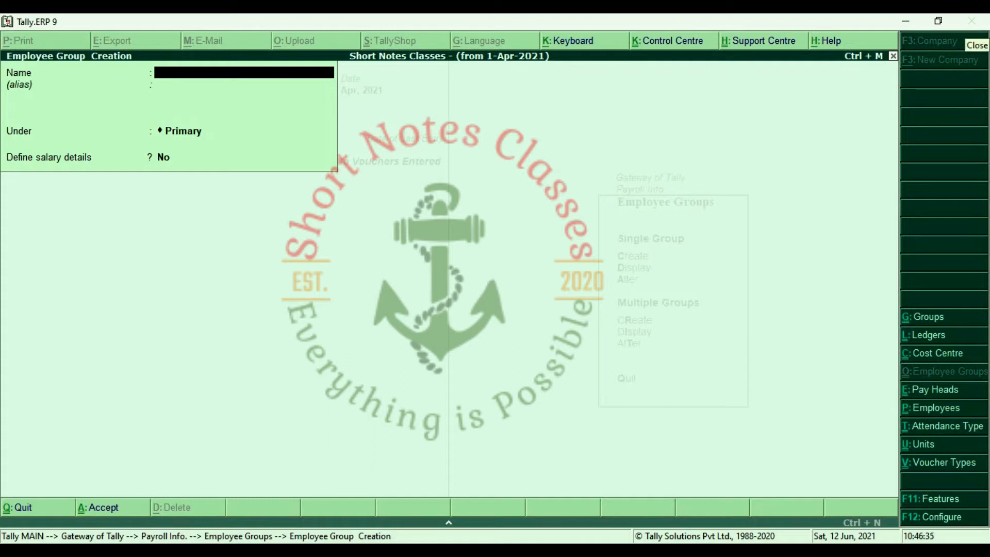
# Create the employee group Account Department under Primary and close the creation form.
pyautogui.write('Account')
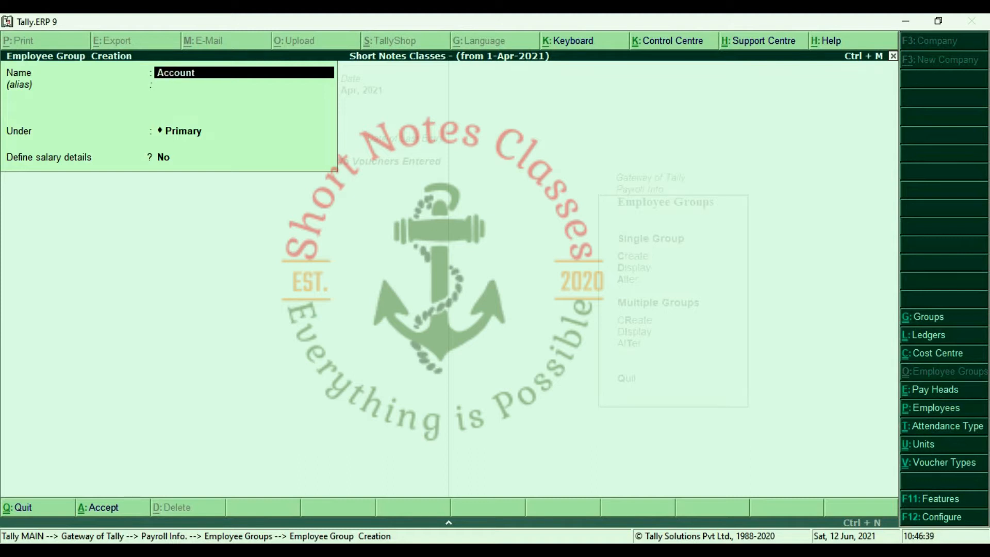
pyautogui.write(' Department')
pyautogui.press('Return')
pyautogui.press('Return')
pyautogui.press('Return')
pyautogui.press('Return')
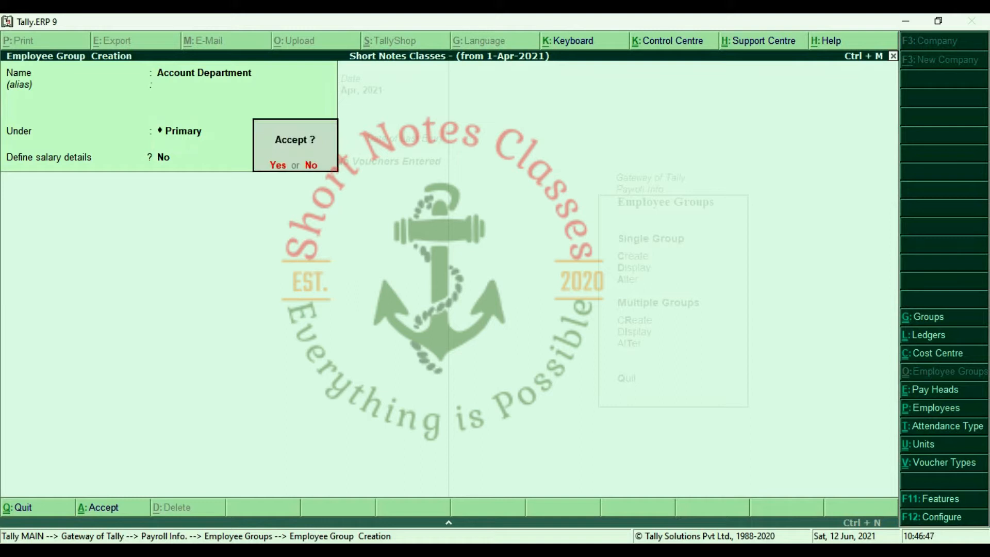
pyautogui.press('Return')
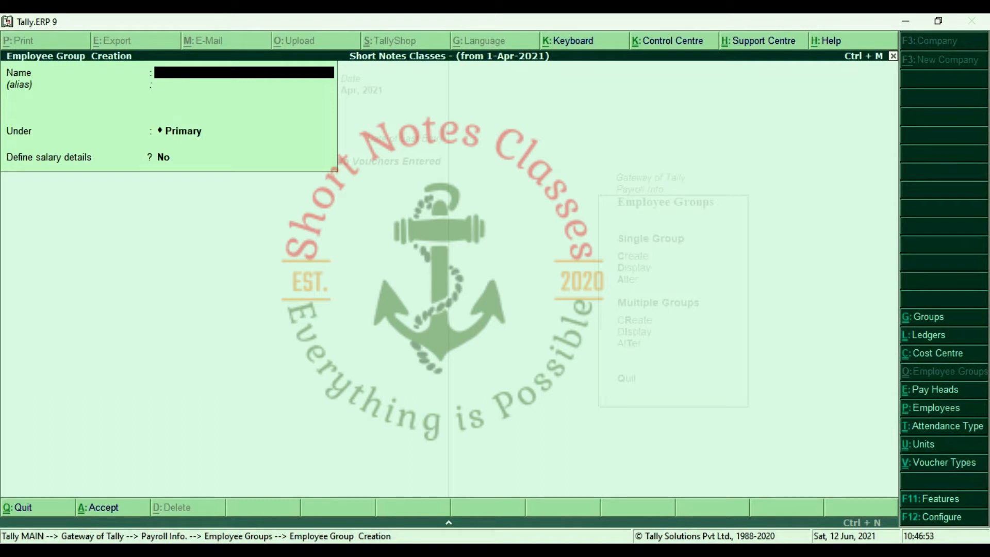
pyautogui.press('Escape')
pyautogui.press('Return')
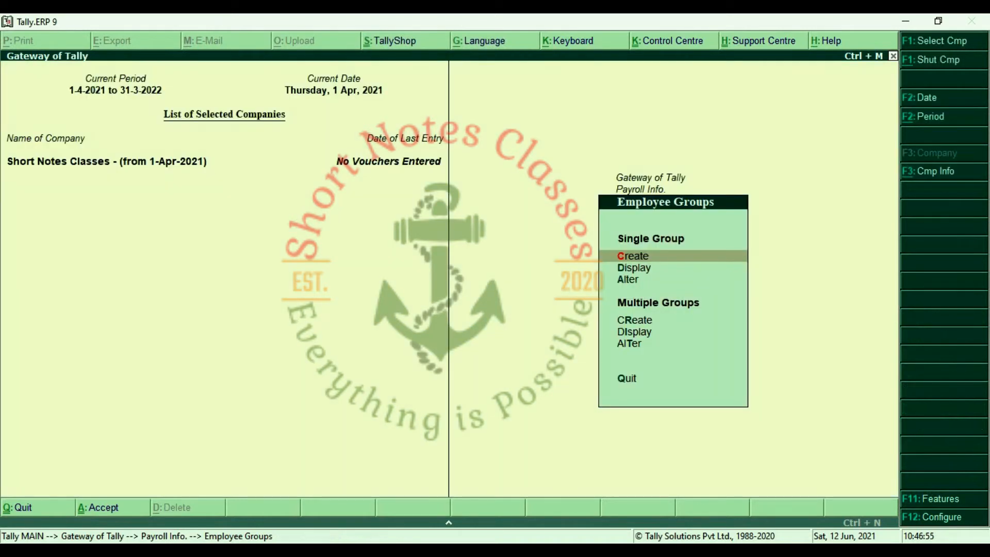
pyautogui.press('Escape')
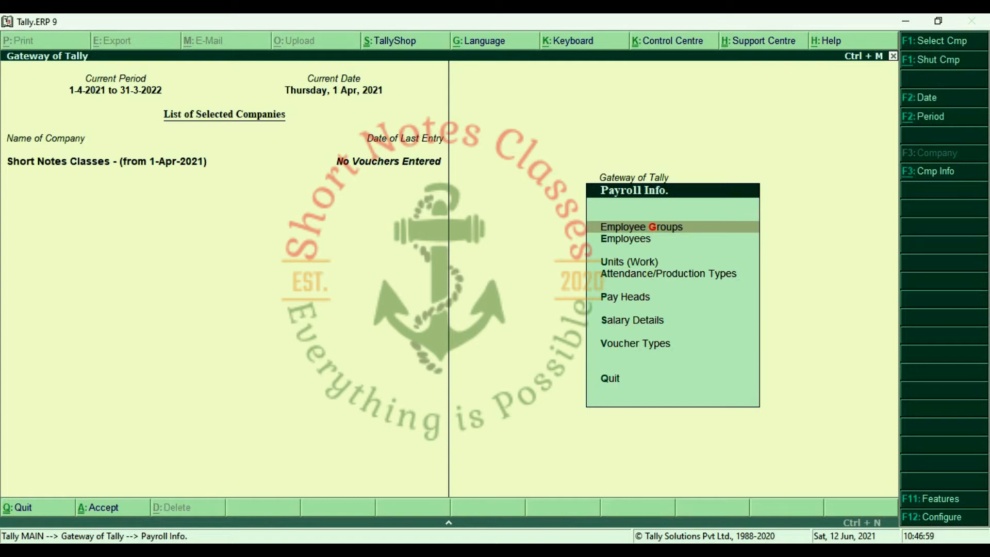
# Start a new employee, enter the employee's name, and place them under Account Department, joining 1-Apr-2021.
pyautogui.press('Down')
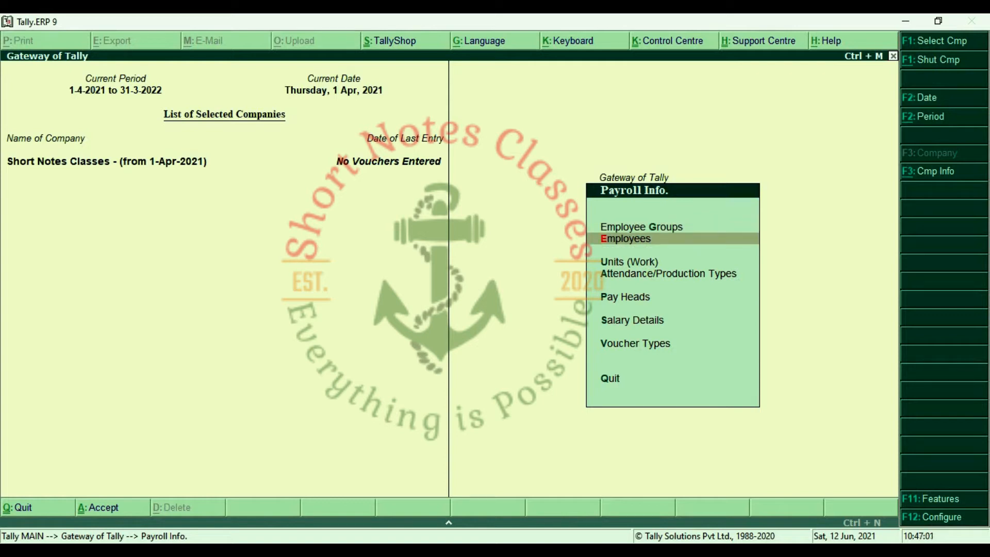
pyautogui.press('Return')
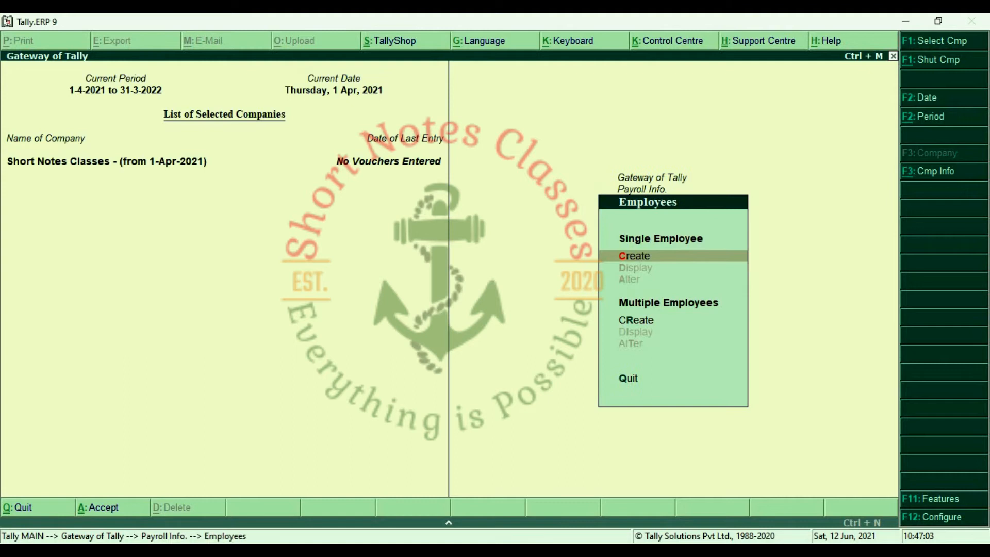
pyautogui.press('Return')
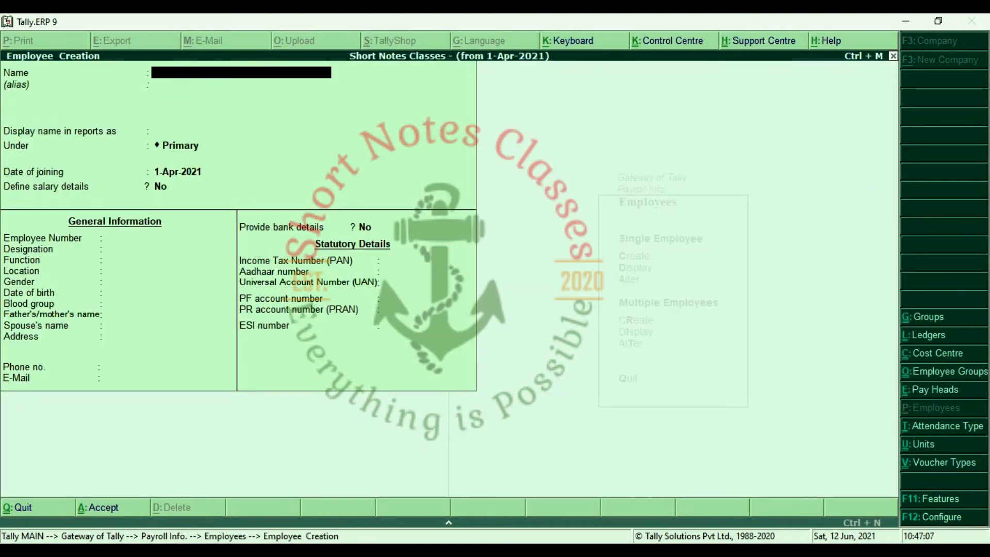
pyautogui.press('Return')
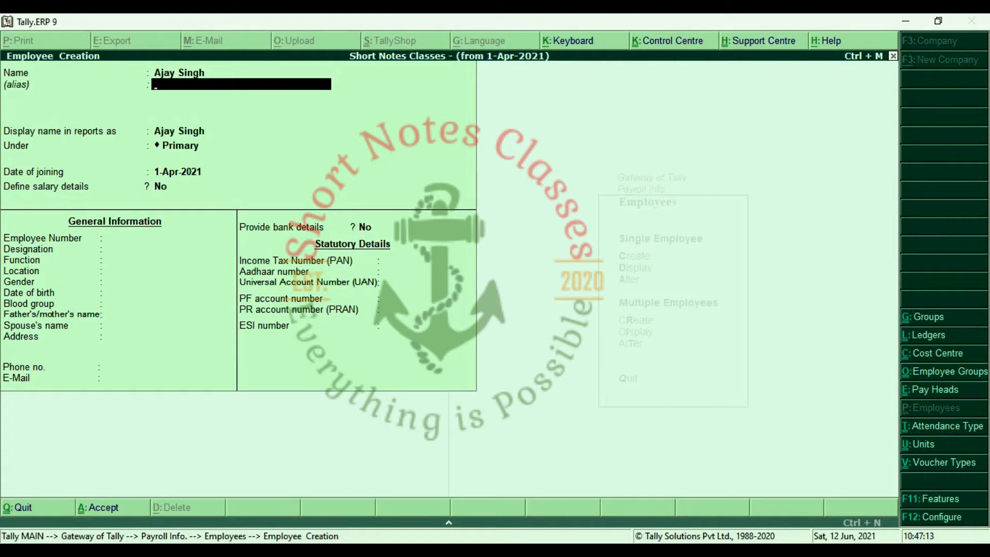
pyautogui.press('Return')
pyautogui.press('Return')
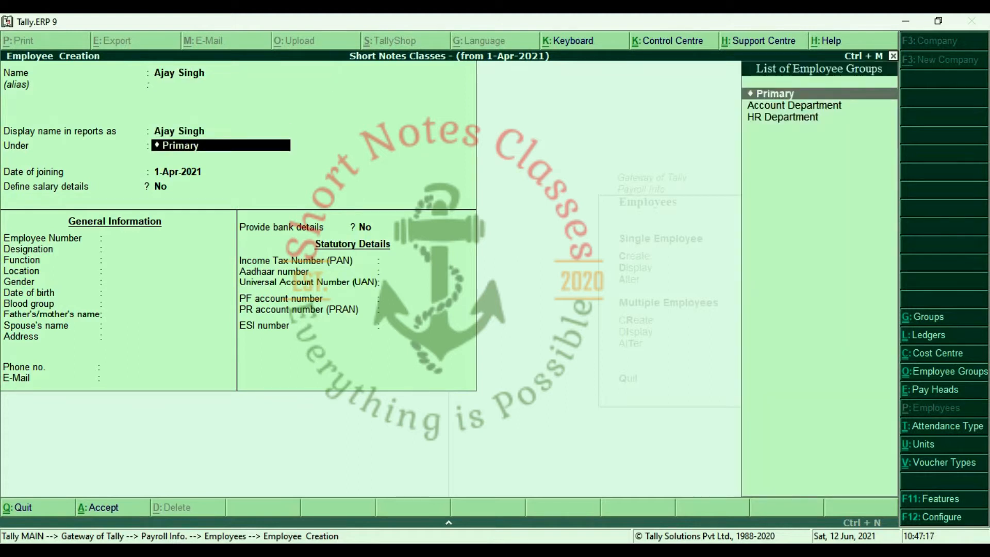
pyautogui.press('Down')
pyautogui.press('Down')
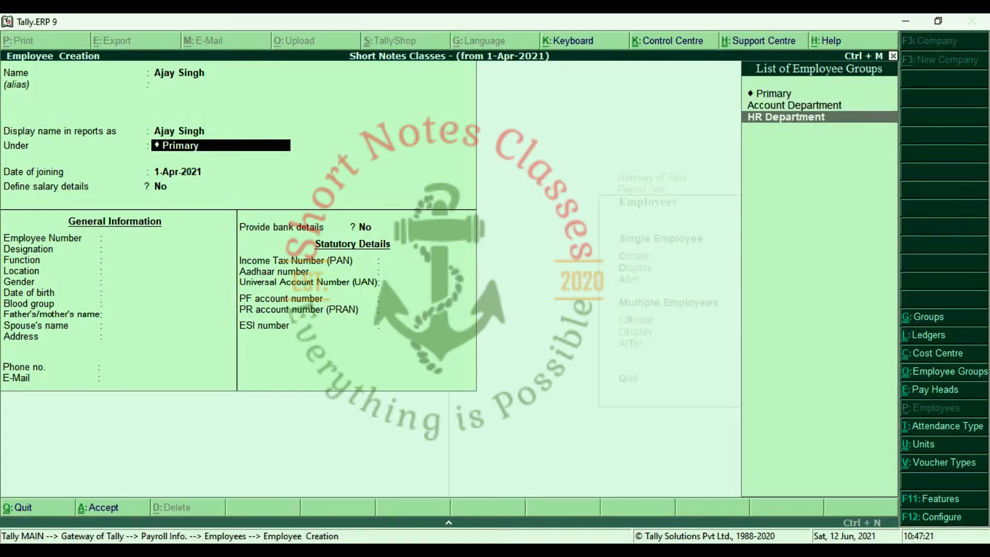
pyautogui.press('Up')
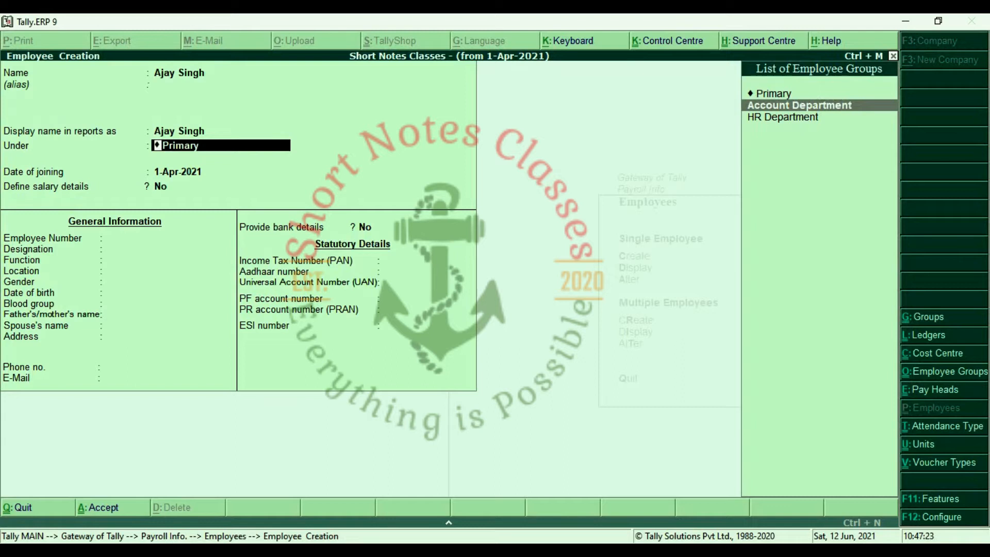
pyautogui.press('Return')
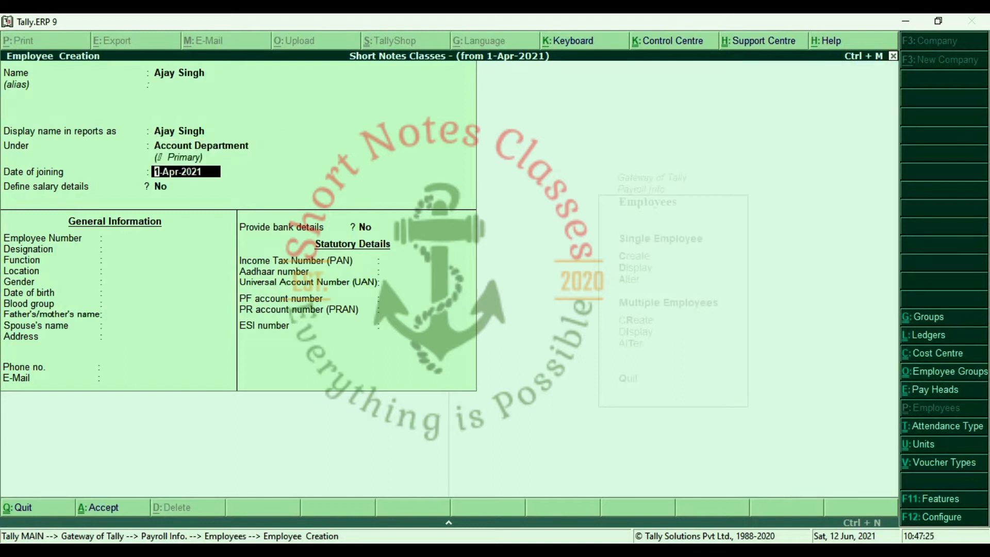
pyautogui.press('Return')
pyautogui.press('Return')
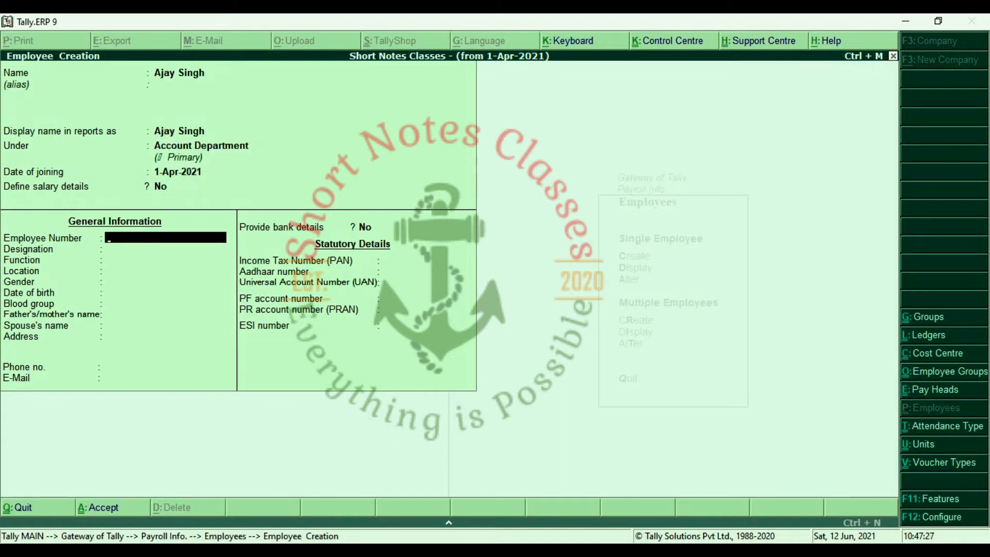
# Give the employee number E-001, designation Executive and gender Male.
pyautogui.write('E-001')
pyautogui.press('Return')
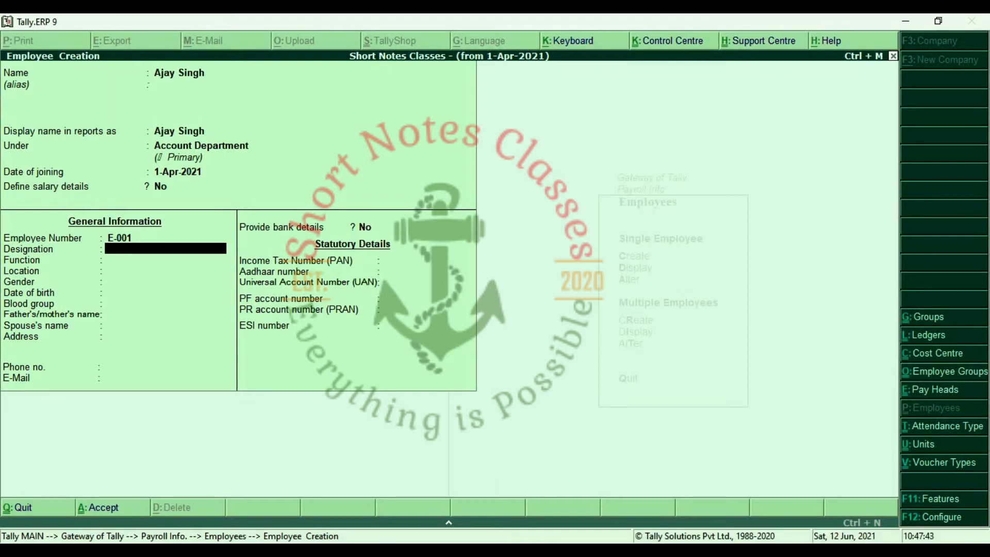
pyautogui.write('Execut')
pyautogui.press('BackSpace')
pyautogui.write('ve')
pyautogui.press('Return')
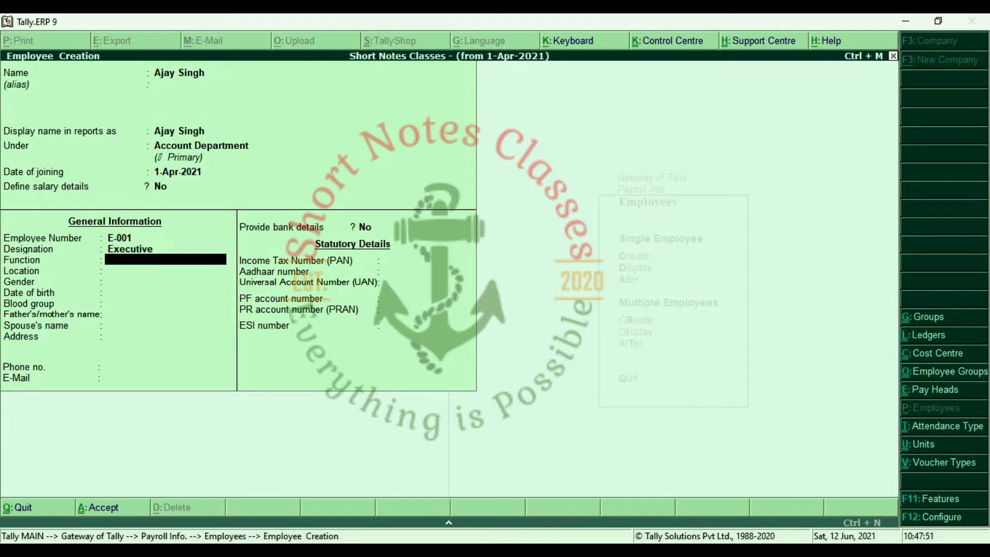
pyautogui.press('Return')
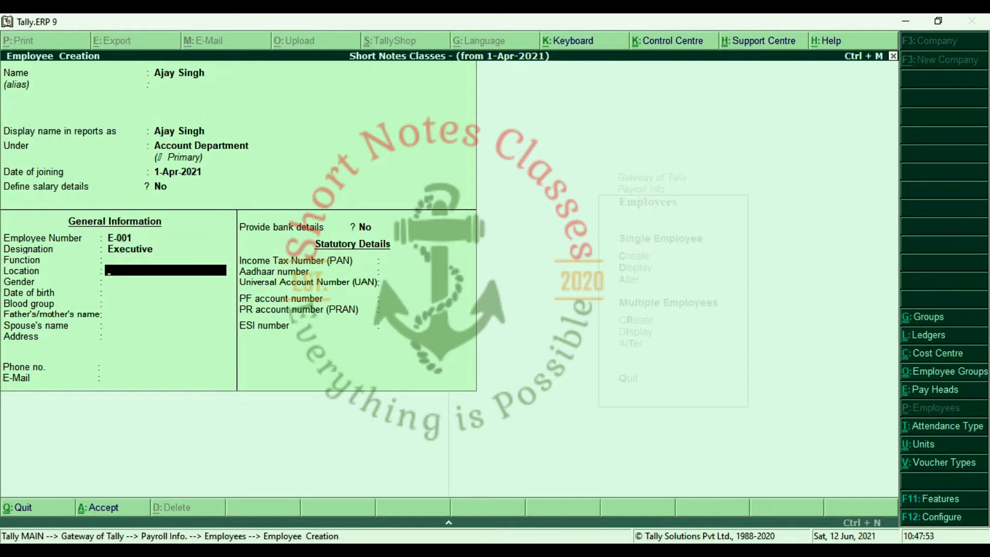
pyautogui.press('Return')
pyautogui.press('Down')
pyautogui.press('Down')
pyautogui.press('Return')
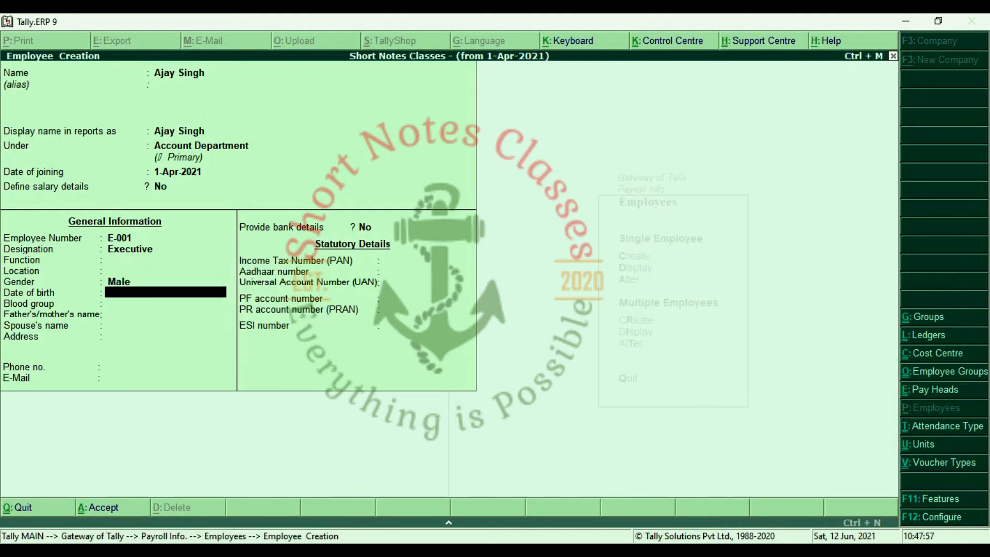
# Set blood group B Positive, enter a one-line address, and accept the employee.
pyautogui.press('Return')
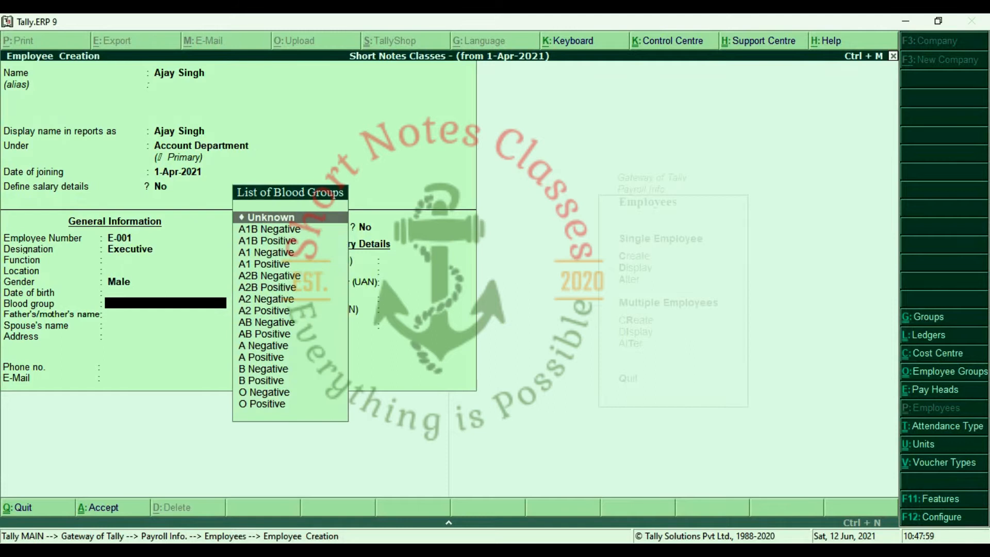
pyautogui.press('Down')
pyautogui.press('Down')
pyautogui.press('Down')
pyautogui.press('Down')
pyautogui.press('Down')
pyautogui.press('Down')
pyautogui.press('Down')
pyautogui.press('Down')
pyautogui.press('Down')
pyautogui.press('Down')
pyautogui.press('Down')
pyautogui.press('Down')
pyautogui.press('Down')
pyautogui.press('Down')
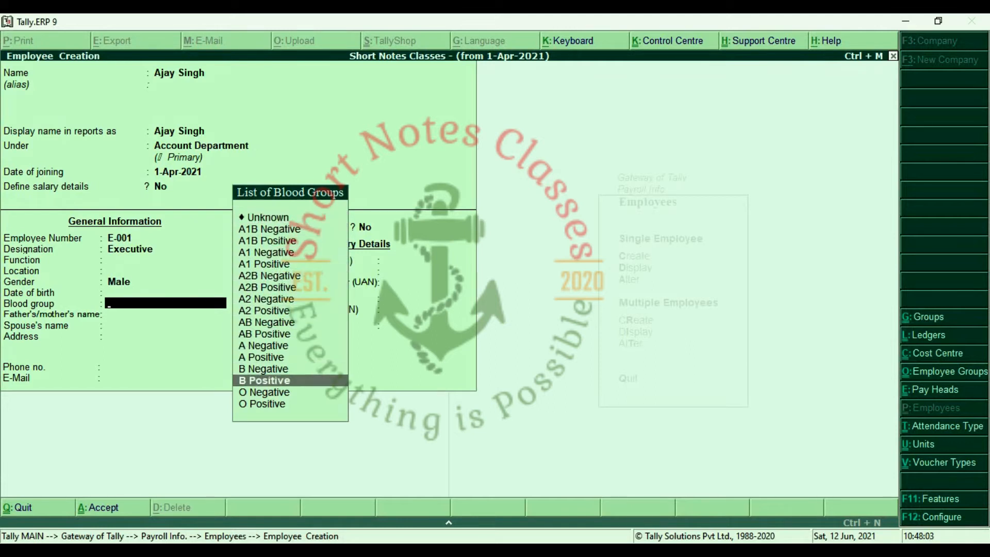
pyautogui.press('Return')
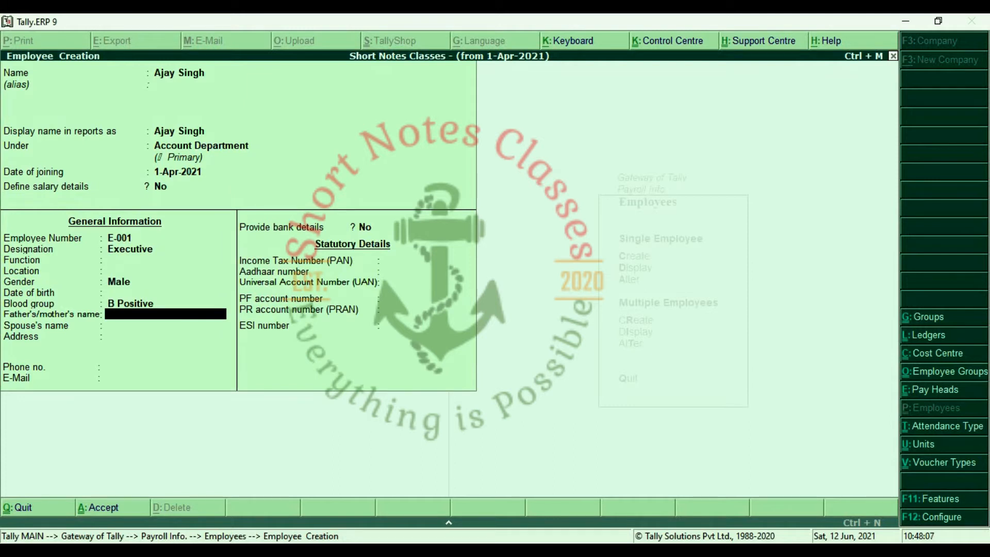
pyautogui.press('Return')
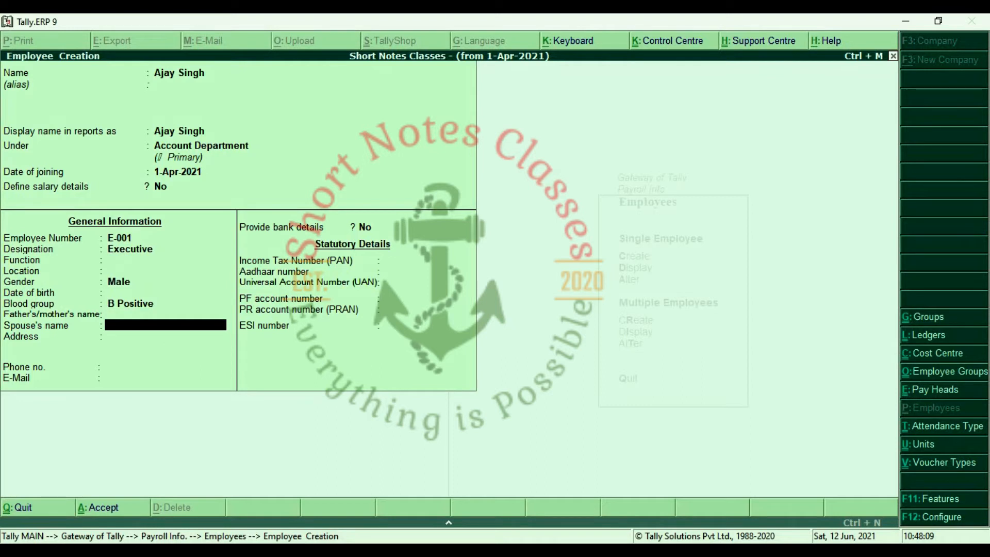
pyautogui.press('Return')
pyautogui.write('Lk')
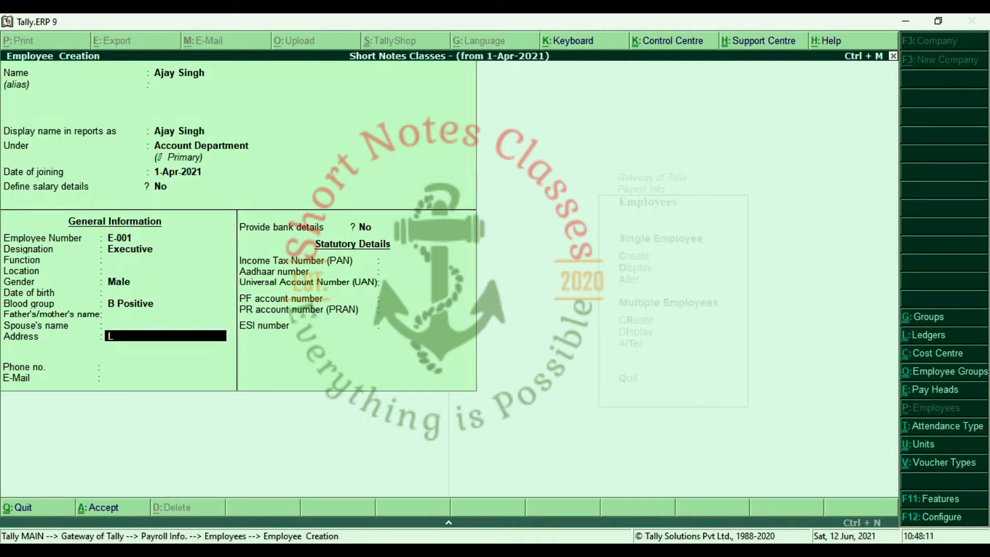
pyautogui.press('BackSpace')
pyautogui.write('ucknow')
pyautogui.press('Return')
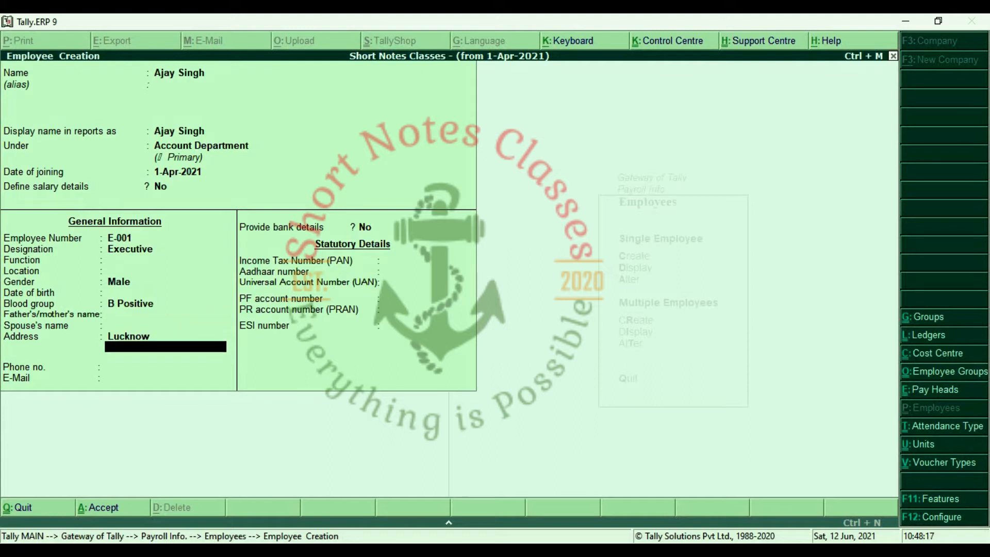
pyautogui.press('Return')
pyautogui.press('Return')
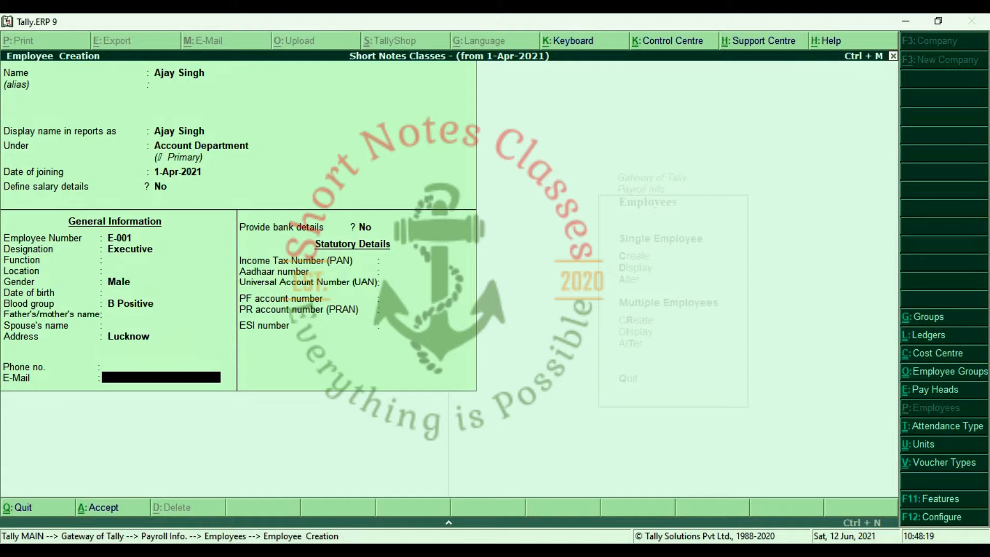
pyautogui.press('Return')
pyautogui.press('Return')
pyautogui.press('Return')
pyautogui.press('Return')
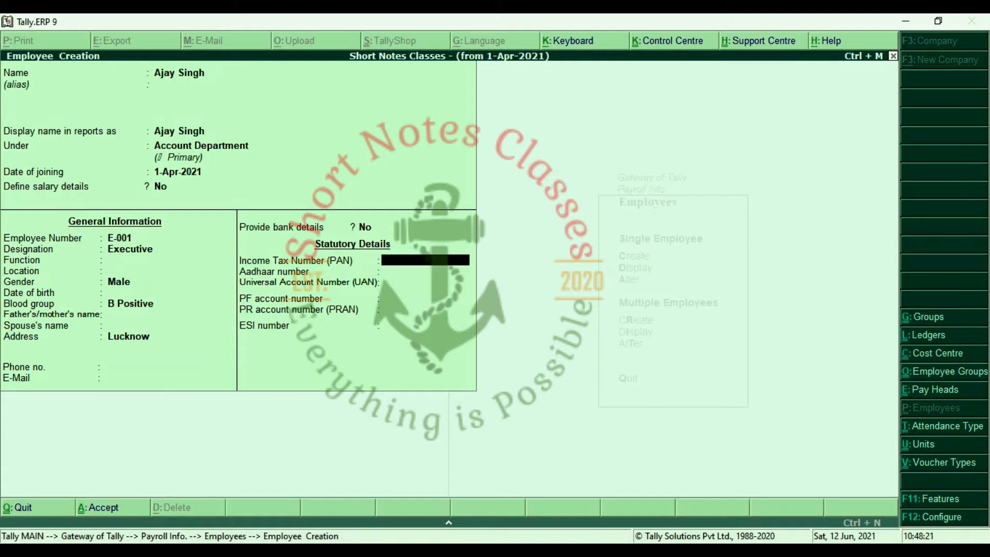
pyautogui.press('Return')
pyautogui.press('Return')
pyautogui.press('Return')
pyautogui.press('Return')
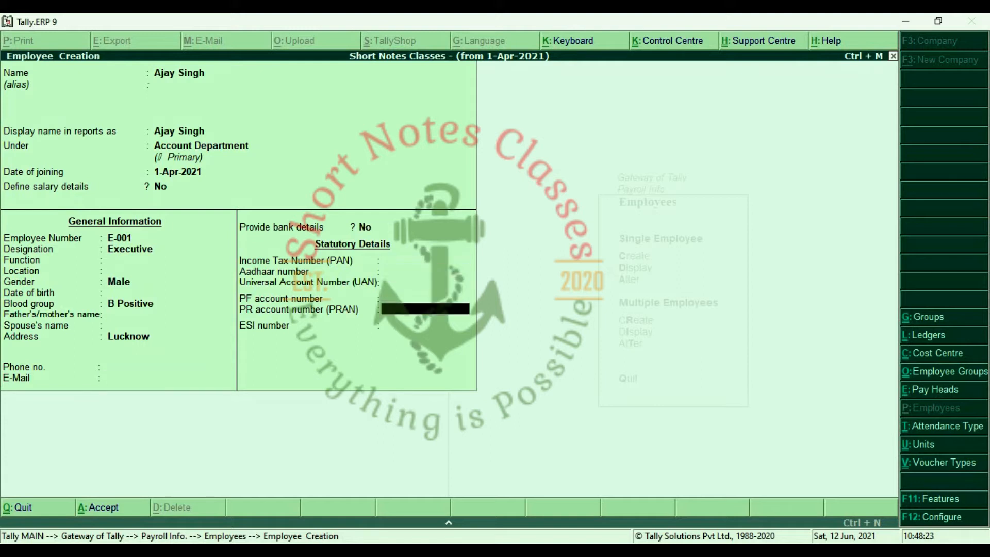
pyautogui.press('Return')
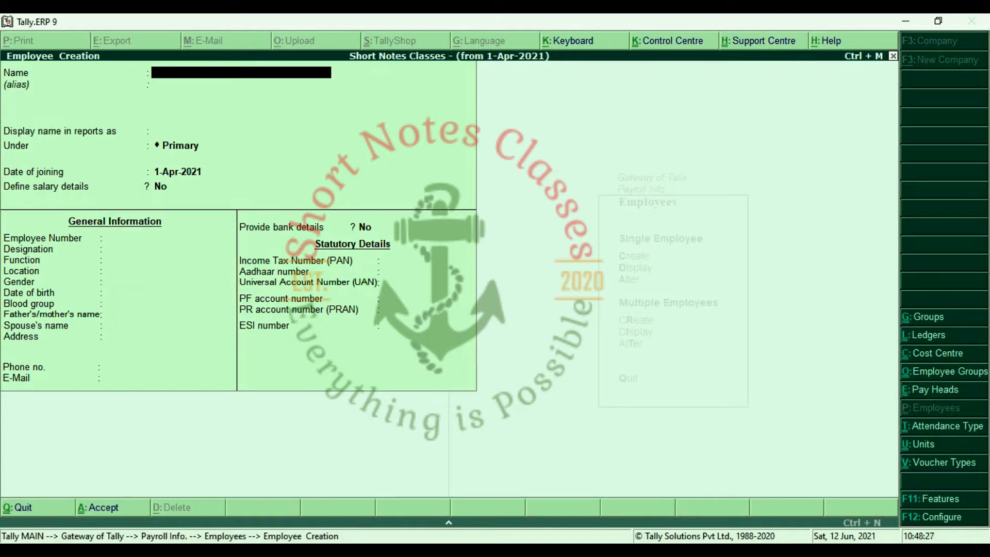
# Enter the second employee's name under HR Department with number E-002 and designation Head.
pyautogui.press('Return')
pyautogui.press('Return')
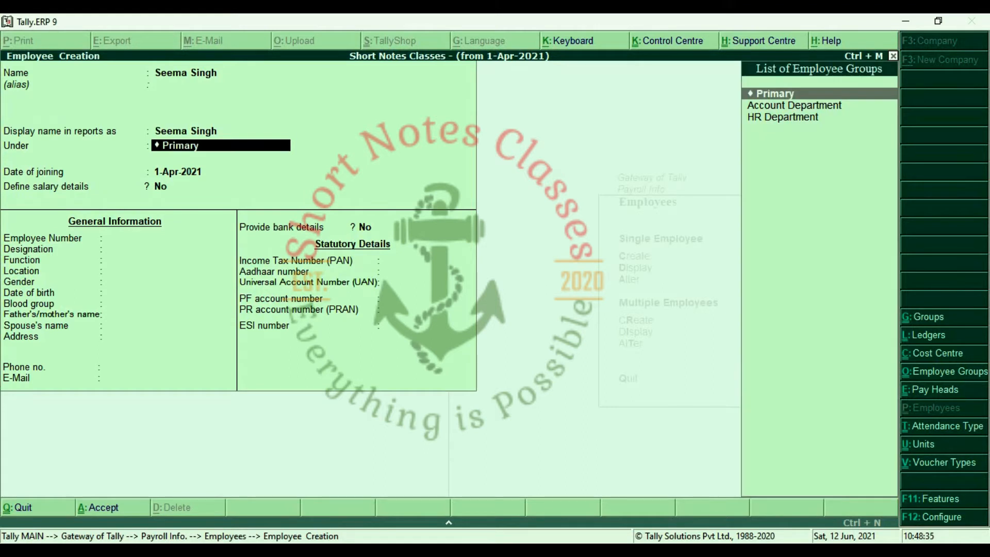
pyautogui.press('Down')
pyautogui.press('Down')
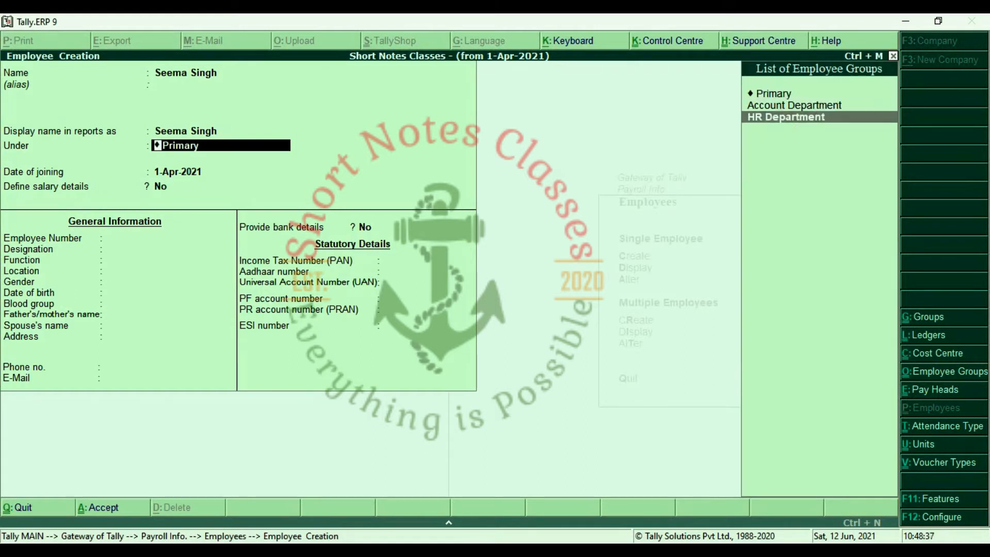
pyautogui.press('Return')
pyautogui.press('Return')
pyautogui.press('Return')
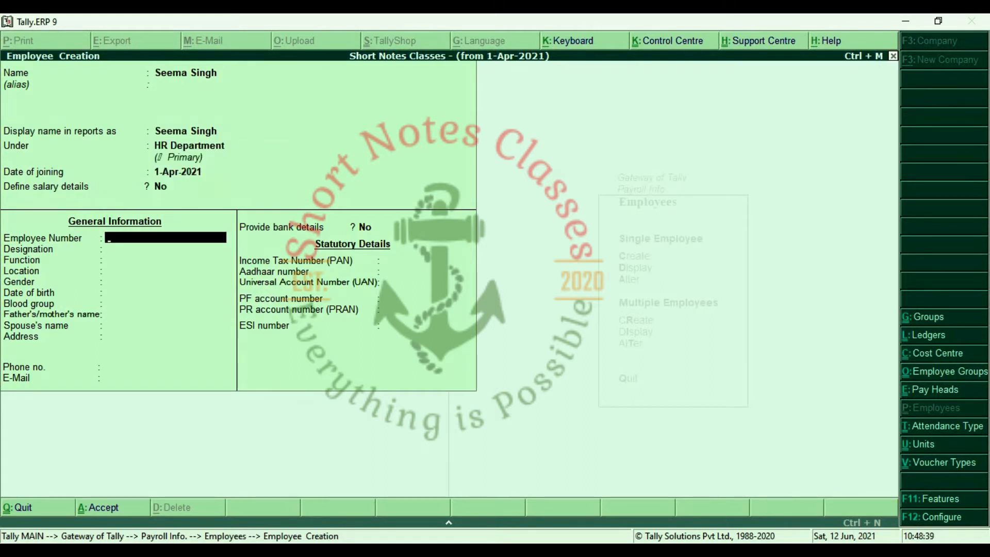
pyautogui.write('E-002')
pyautogui.press('Return')
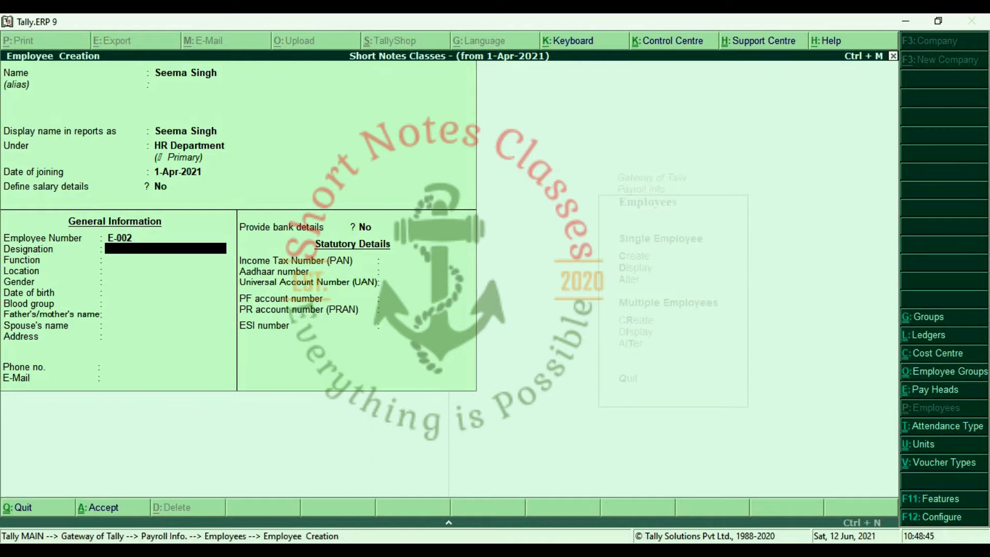
pyautogui.write('Head')
pyautogui.press('Return')
pyautogui.press('Return')
pyautogui.press('Return')
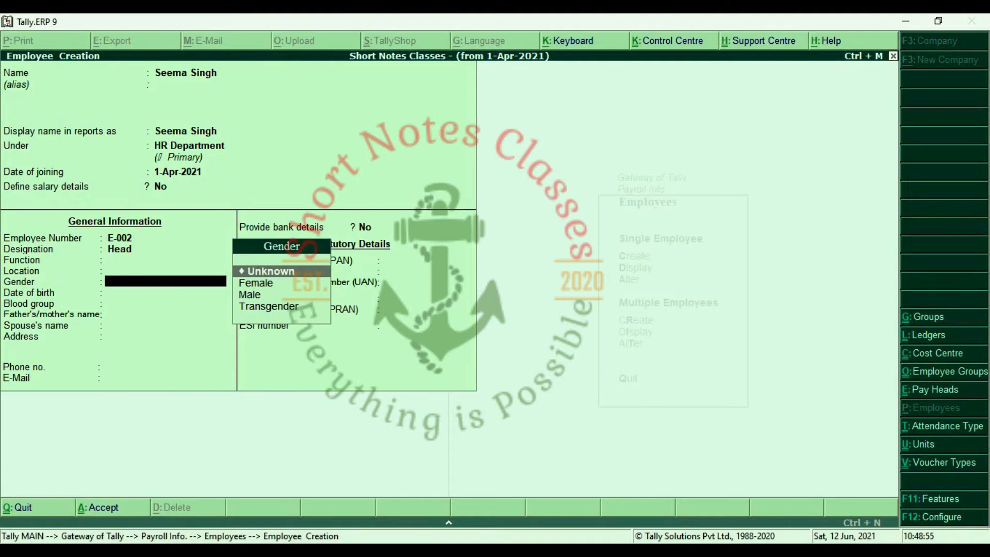
# Set gender Female and blood group A Positive, then save the employee.
pyautogui.press('Down')
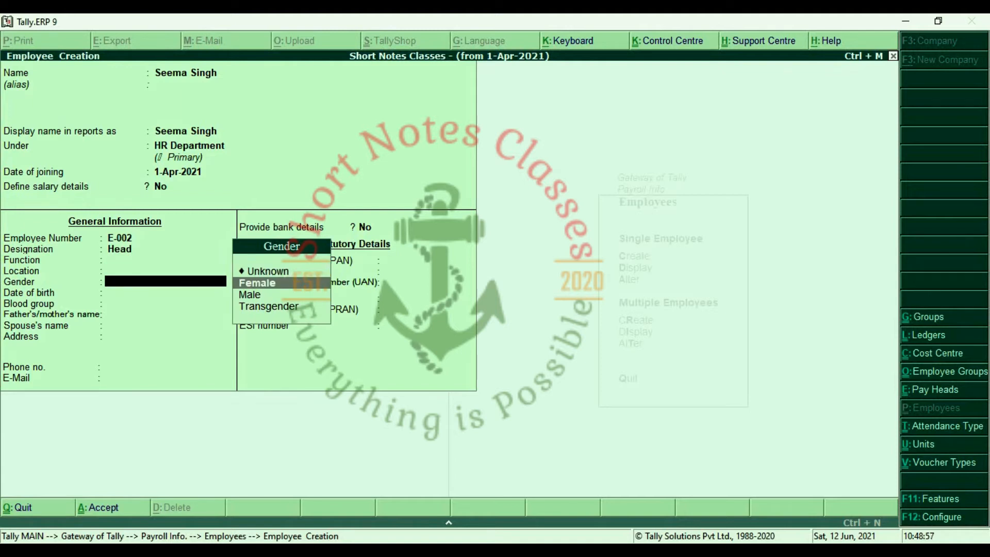
pyautogui.press('Return')
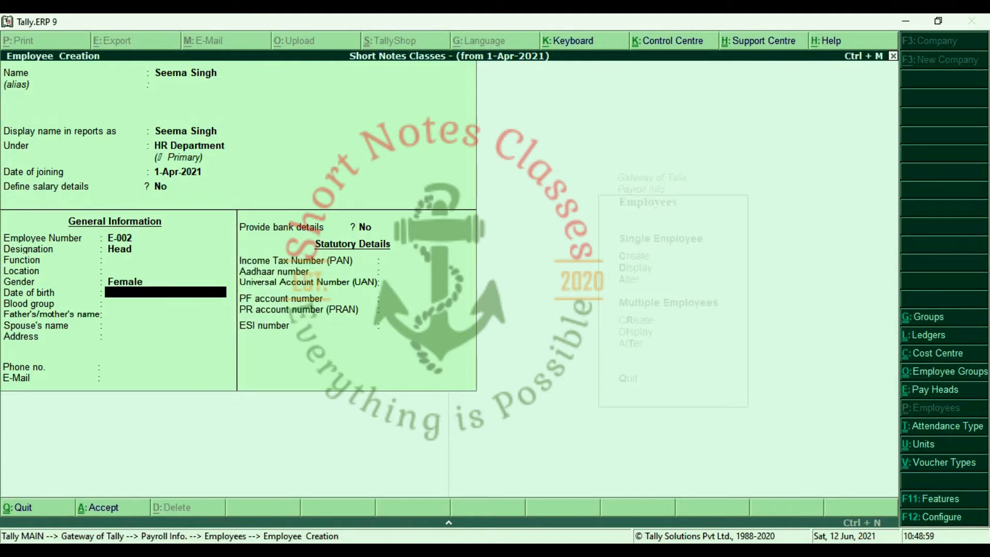
pyautogui.press('Return')
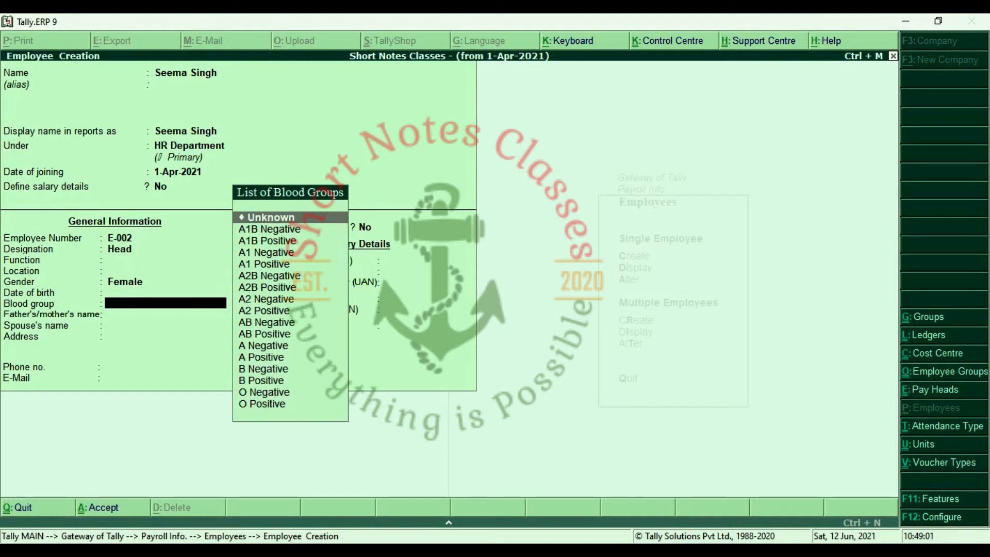
pyautogui.press('Down')
pyautogui.press('Down')
pyautogui.press('Down')
pyautogui.press('Down')
pyautogui.press('Down')
pyautogui.press('Down')
pyautogui.press('Down')
pyautogui.press('Down')
pyautogui.press('Down')
pyautogui.press('Down')
pyautogui.press('Down')
pyautogui.press('Down')
pyautogui.press('Down')
pyautogui.press('Down')
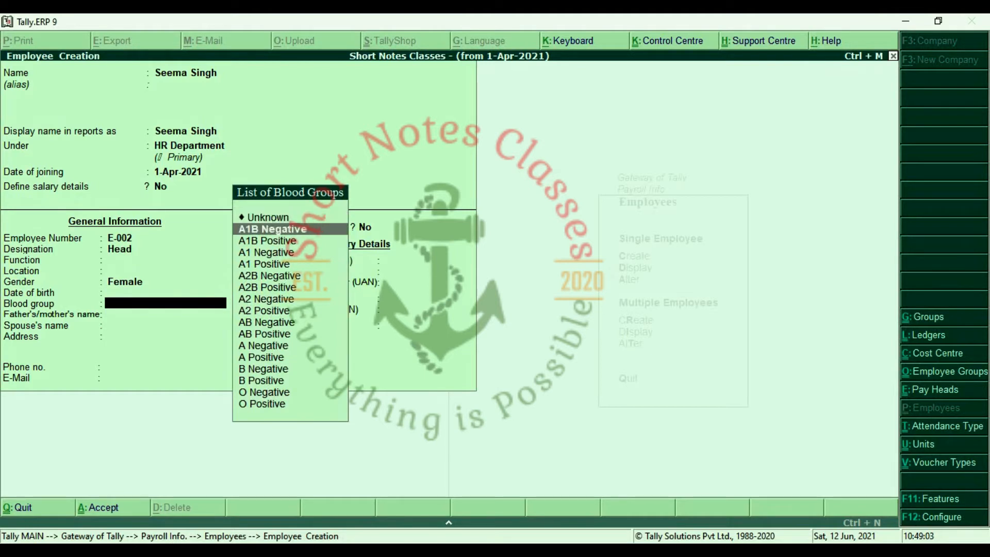
pyautogui.press('Up')
pyautogui.press('Up')
pyautogui.press('Return')
pyautogui.press('Return')
pyautogui.press('Return')
pyautogui.press('Return')
pyautogui.press('Return')
pyautogui.press('Return')
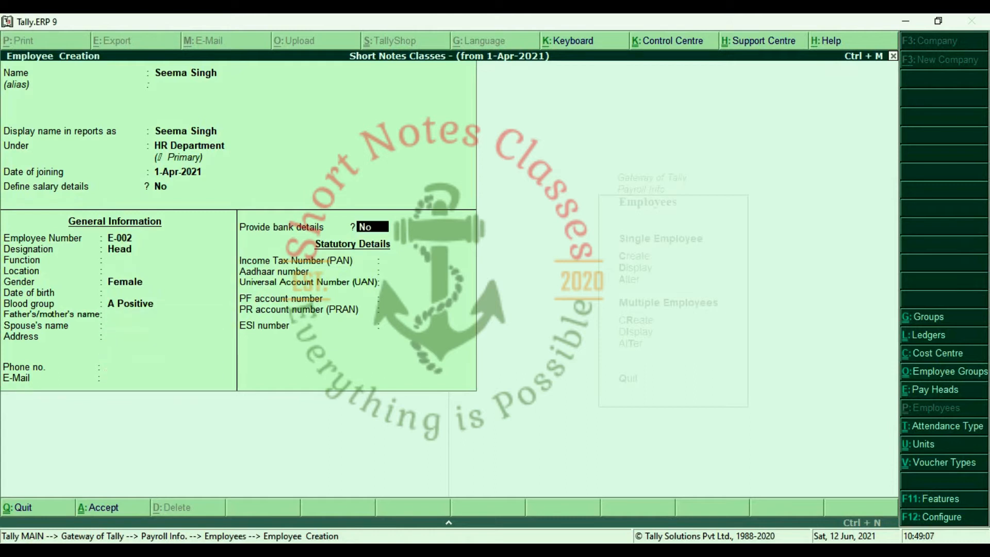
pyautogui.press('Return')
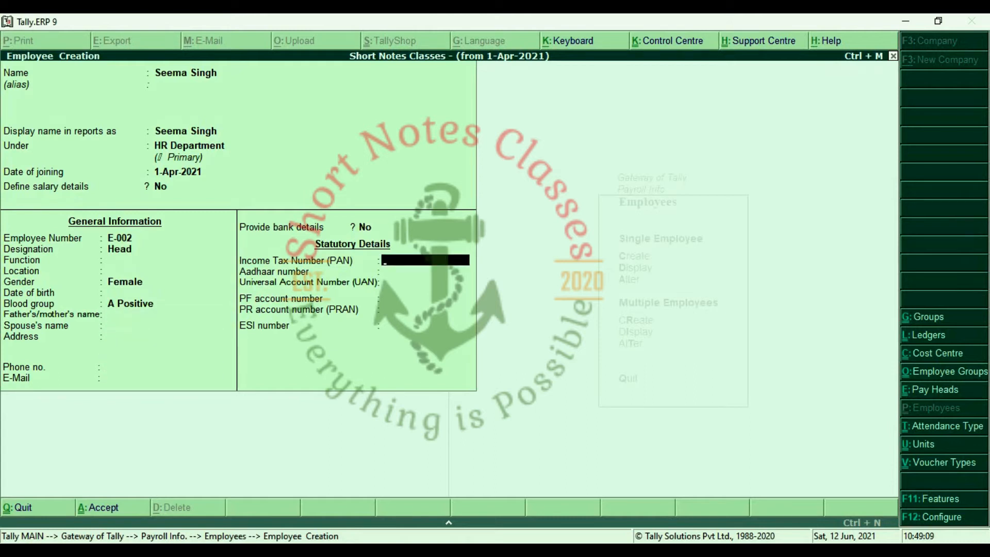
pyautogui.press('Return')
pyautogui.press('Return')
pyautogui.press('Return')
pyautogui.press('Return')
pyautogui.press('Return')
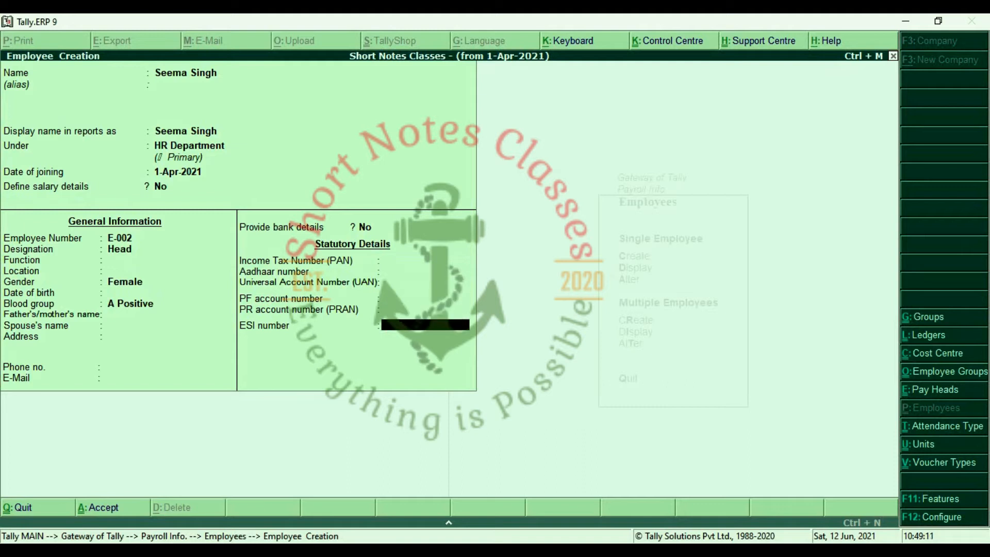
pyautogui.press('Return')
pyautogui.press('Return')
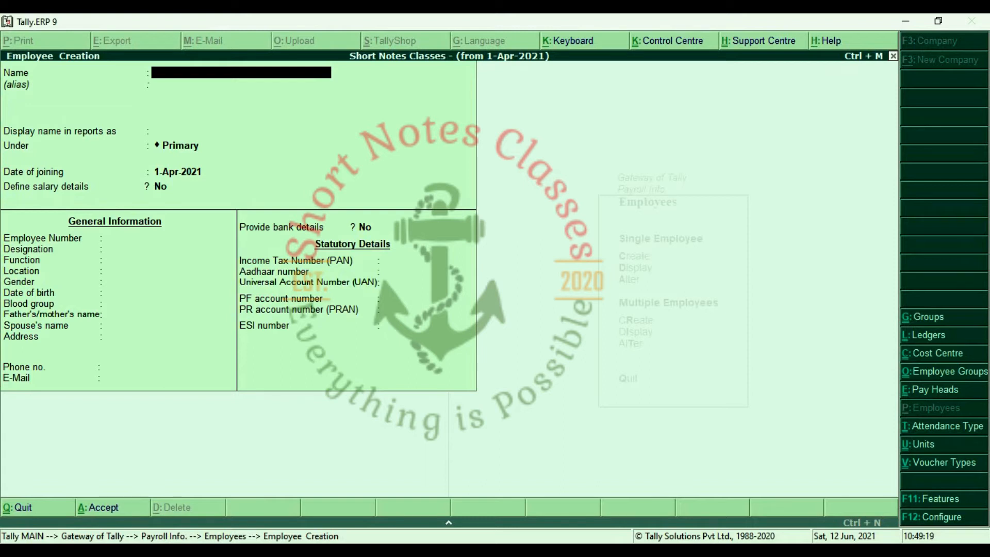
# Create the simple work units Hr. and min. under Units (Work).
pyautogui.press('Escape')
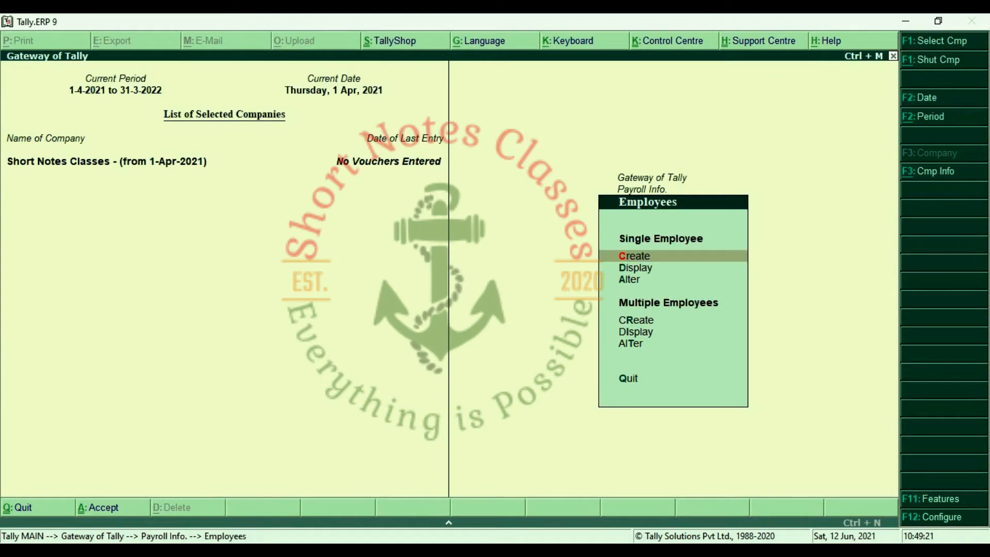
pyautogui.press('Escape')
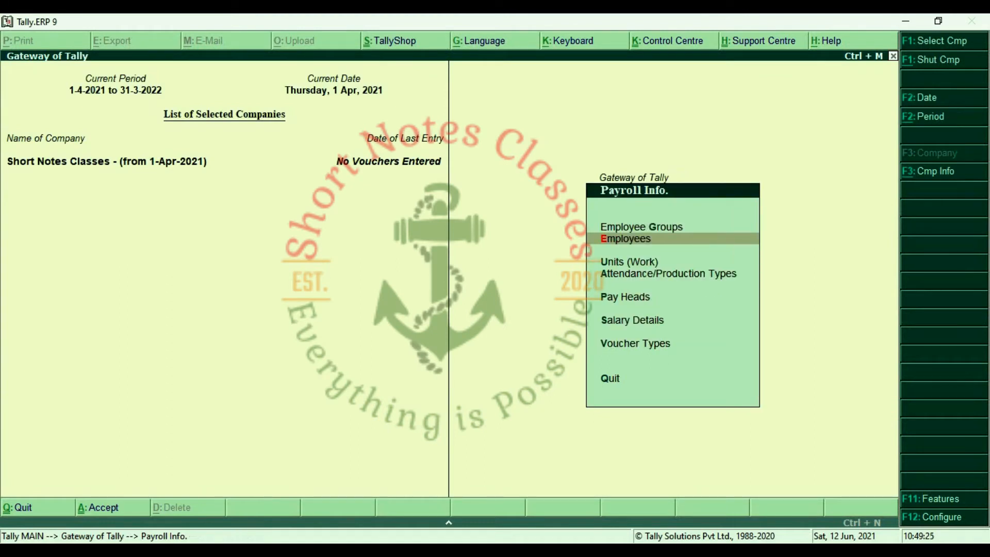
pyautogui.press('Down')
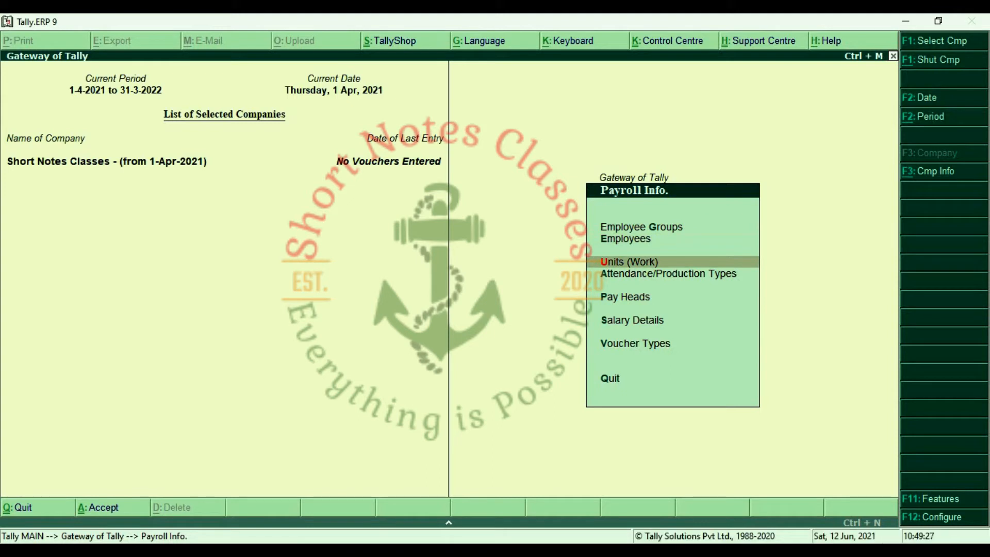
pyautogui.press('Return')
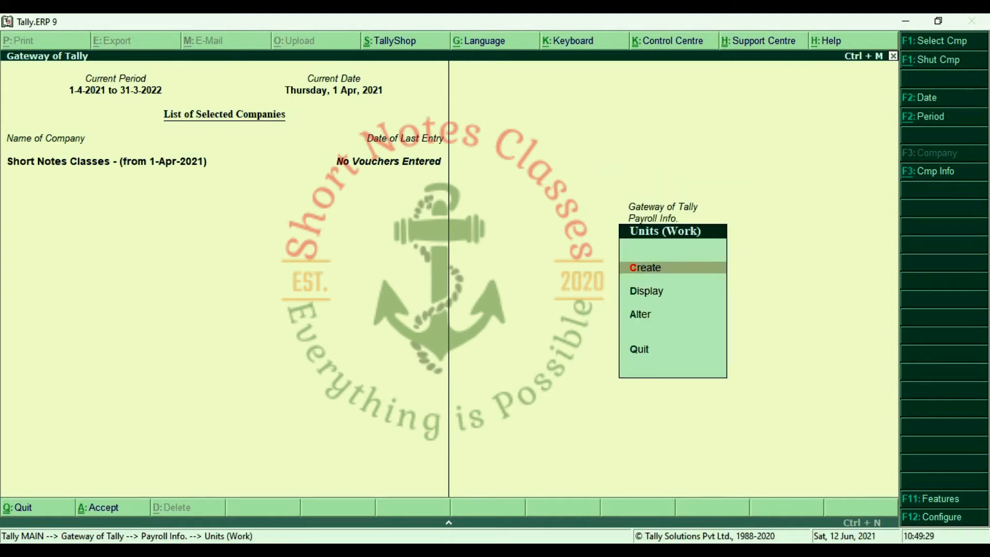
pyautogui.press('Return')
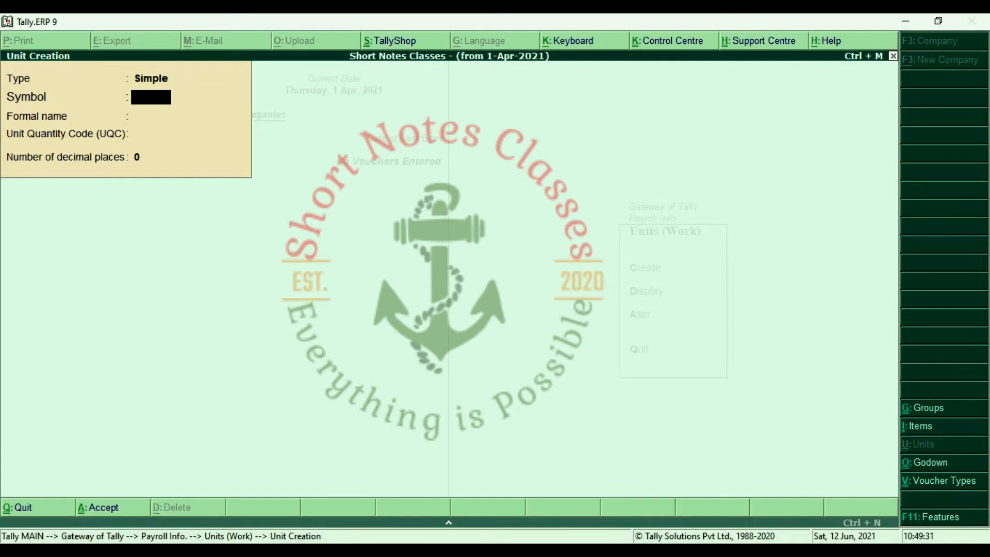
pyautogui.write('Hr.')
pyautogui.press('Return')
pyautogui.press('Return')
pyautogui.press('Return')
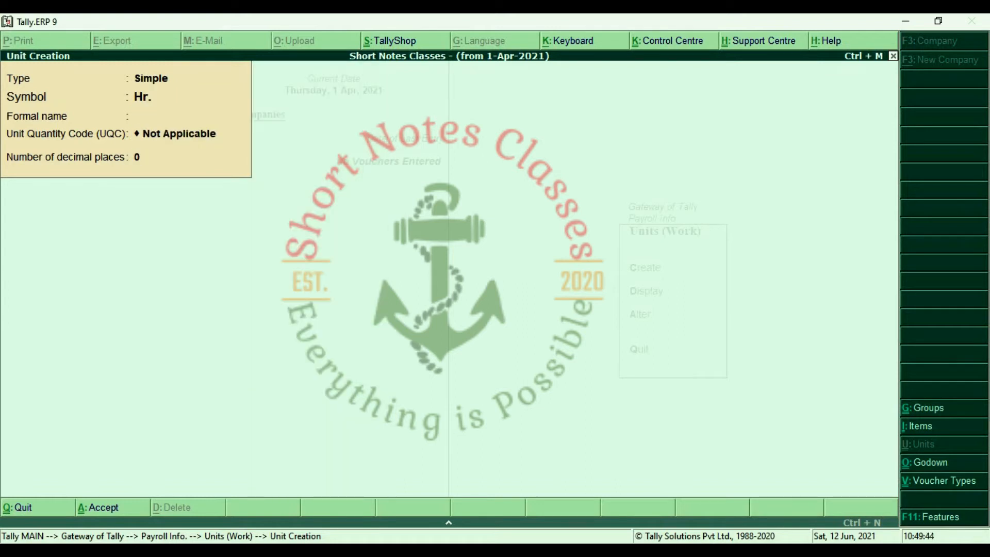
pyautogui.press('Return')
pyautogui.press('Return')
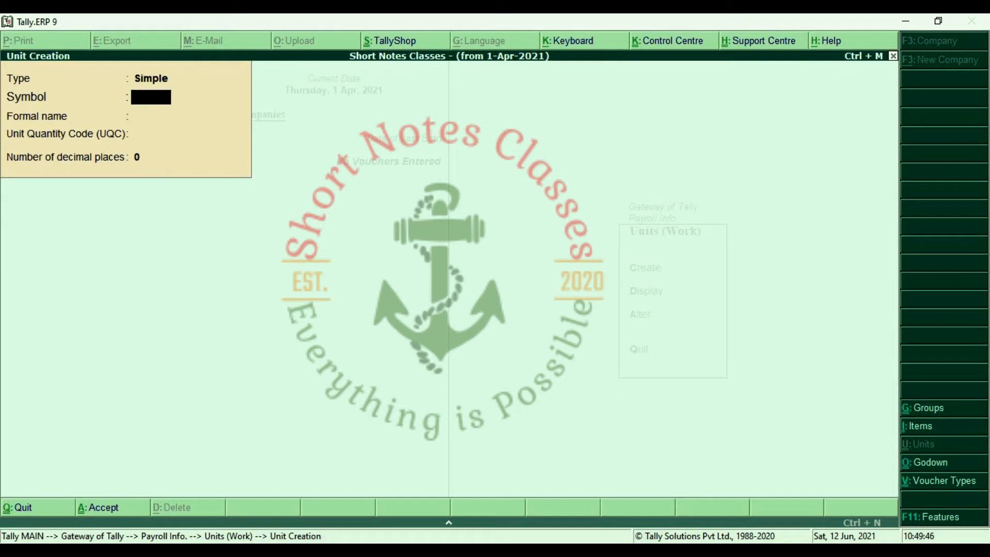
pyautogui.write('min')
pyautogui.press('Return')
pyautogui.press('Return')
pyautogui.press('Return')
pyautogui.press('Return')
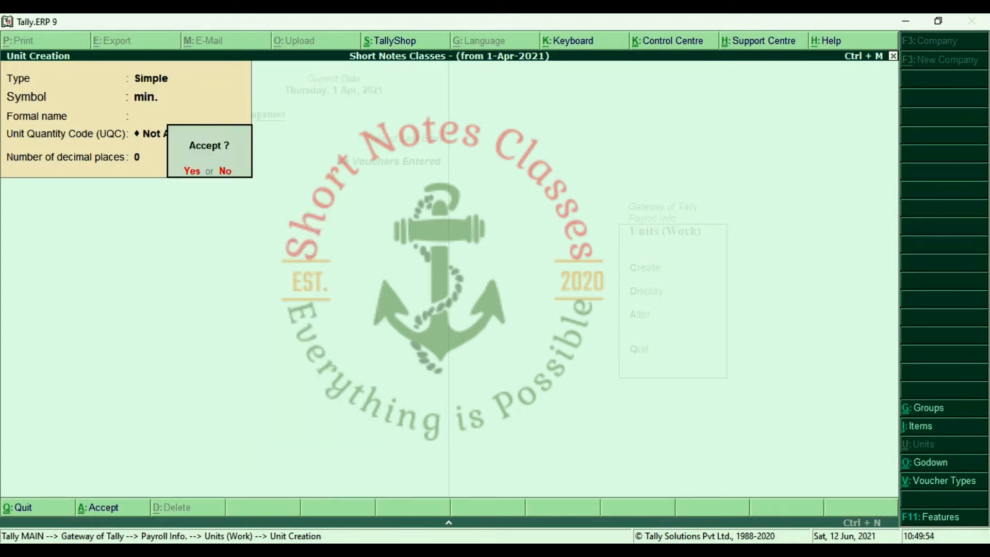
pyautogui.press('Return')
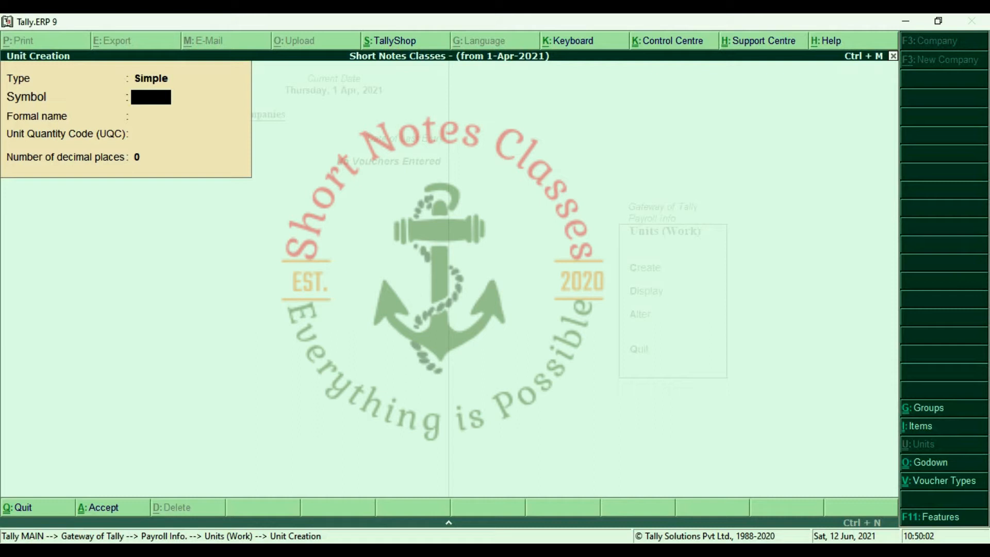
pyautogui.press('BackSpace')
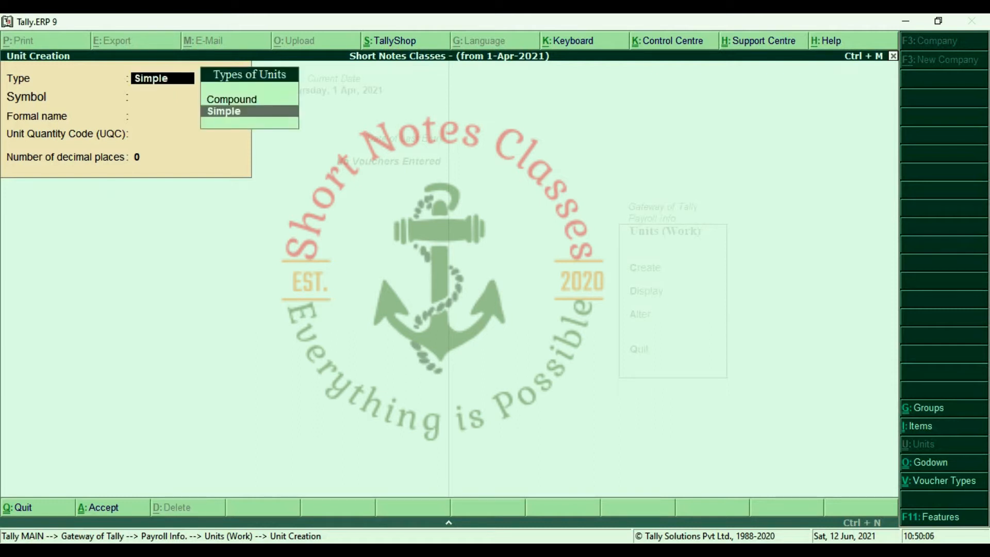
# Create the compound unit Hr. of 60 min.
pyautogui.press('Up')
pyautogui.press('Return')
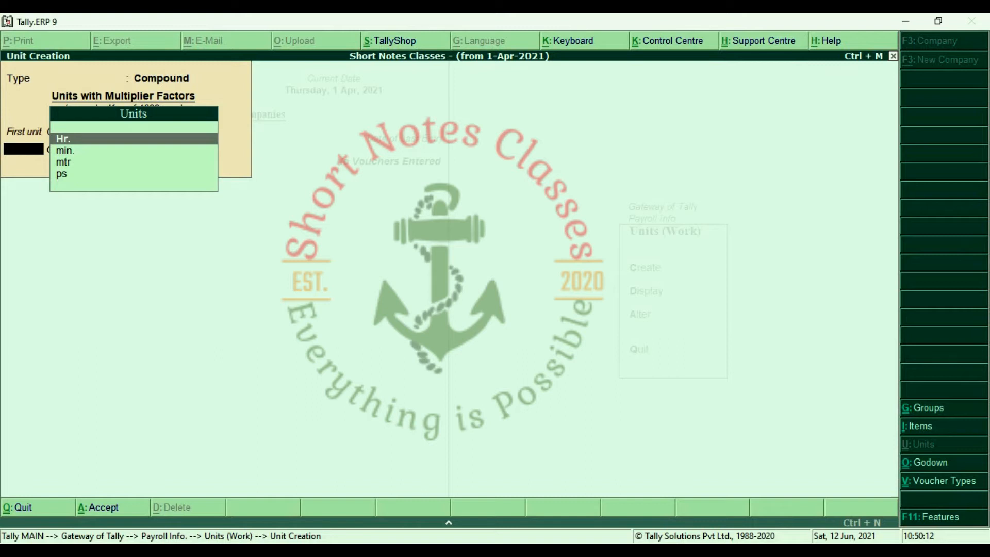
pyautogui.press('Return')
pyautogui.write('60')
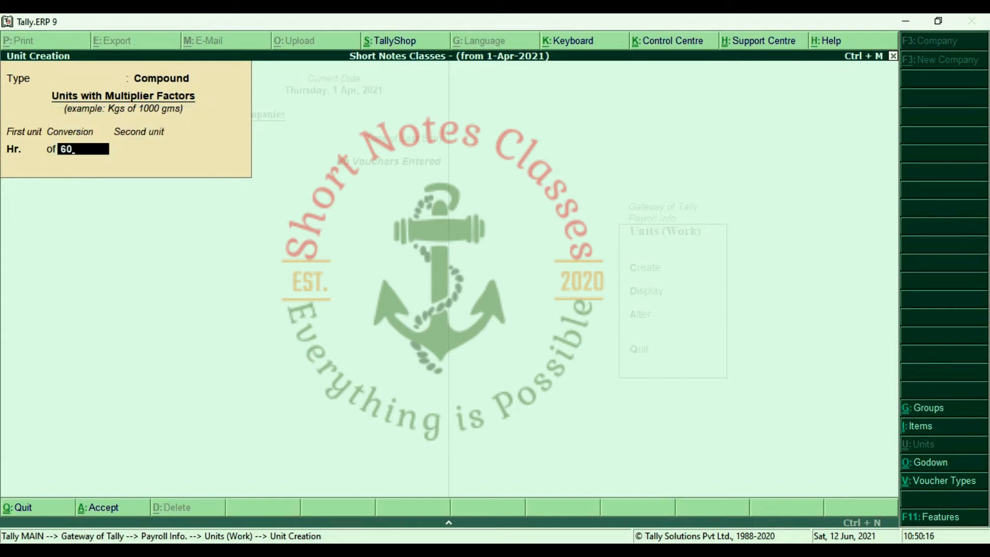
pyautogui.press('Return')
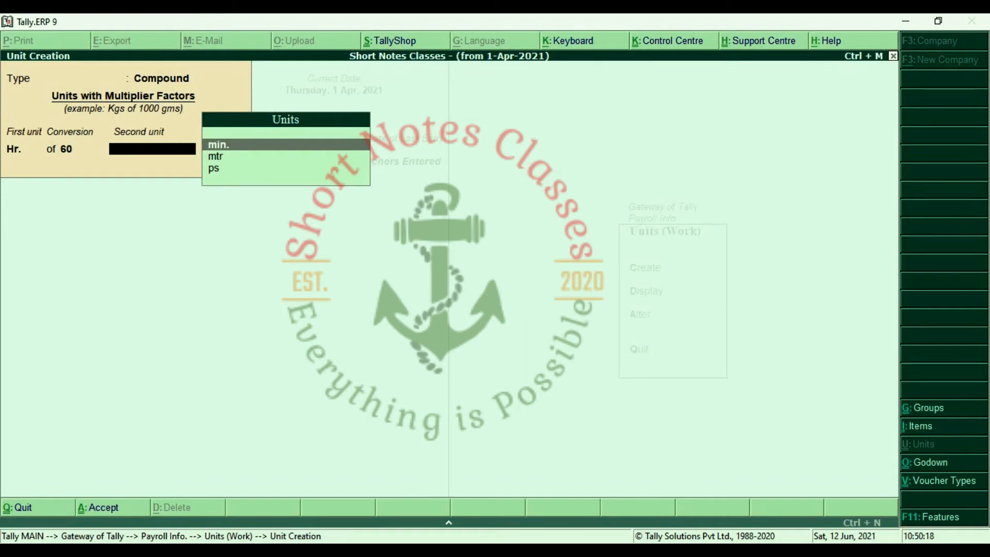
pyautogui.press('Return')
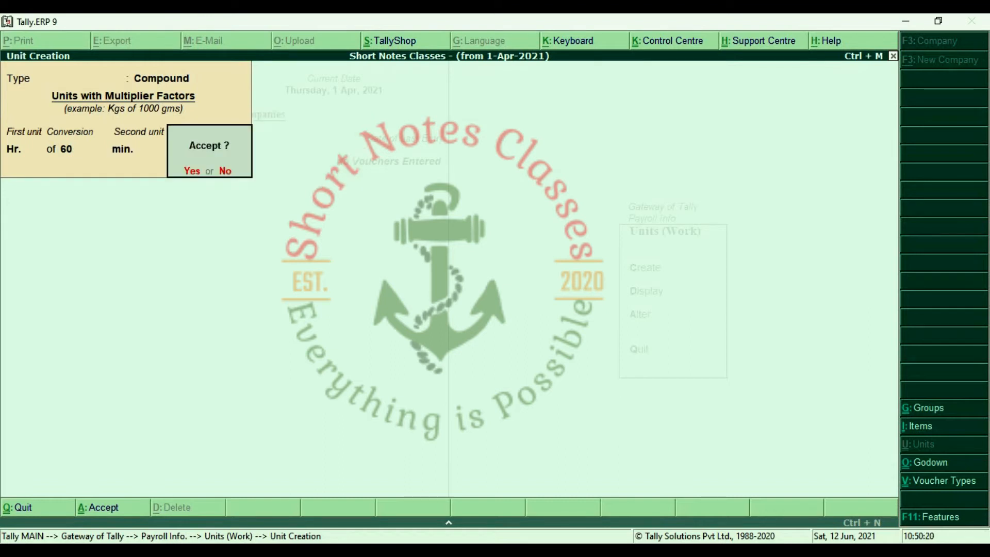
pyautogui.press('n')
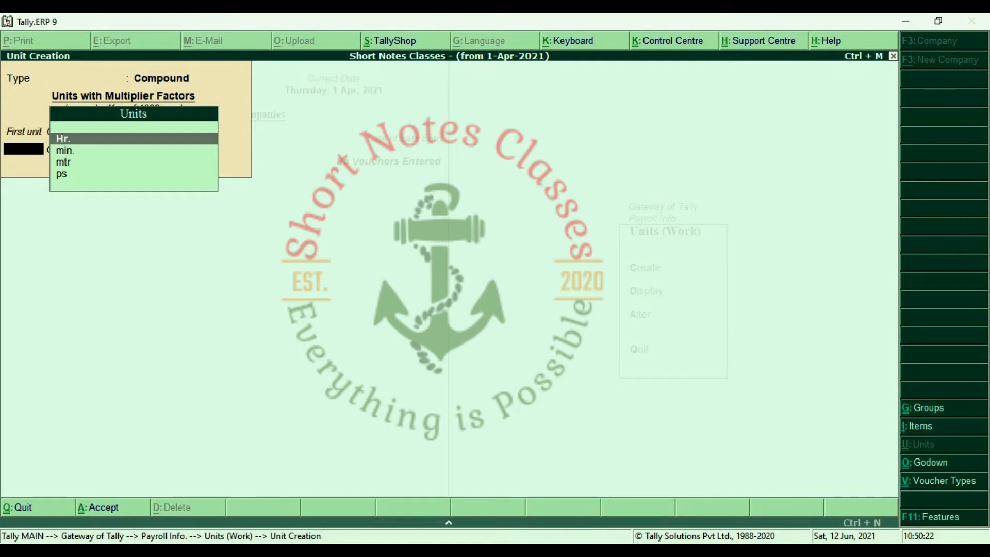
# Check the new compound unit in the units display list and return to Payroll Info.
pyautogui.press('Escape')
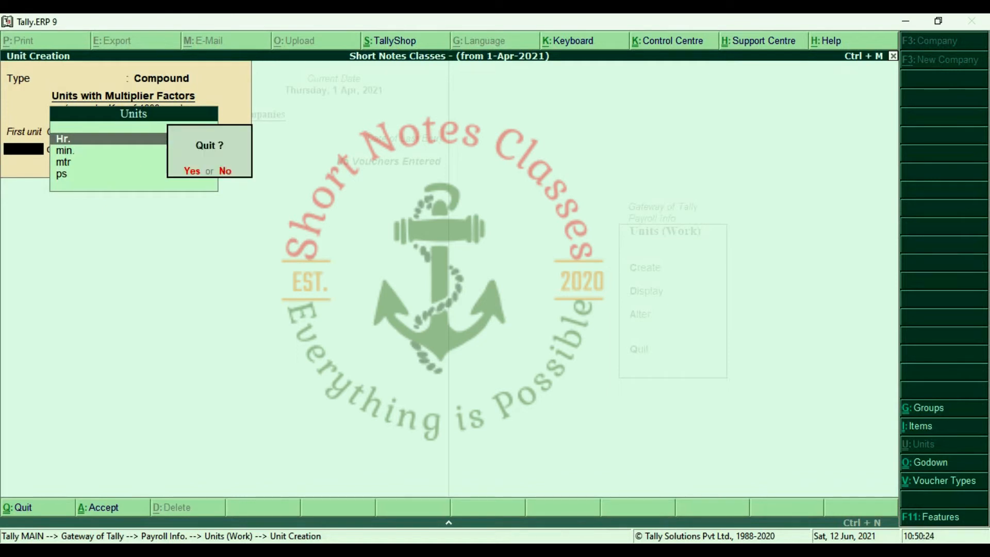
pyautogui.press('y')
pyautogui.press('Down')
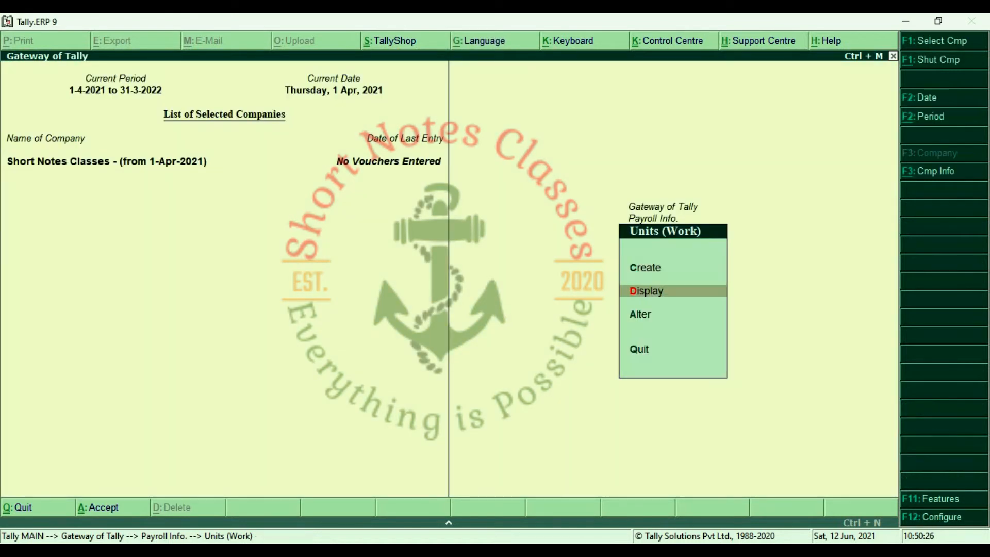
pyautogui.press('Return')
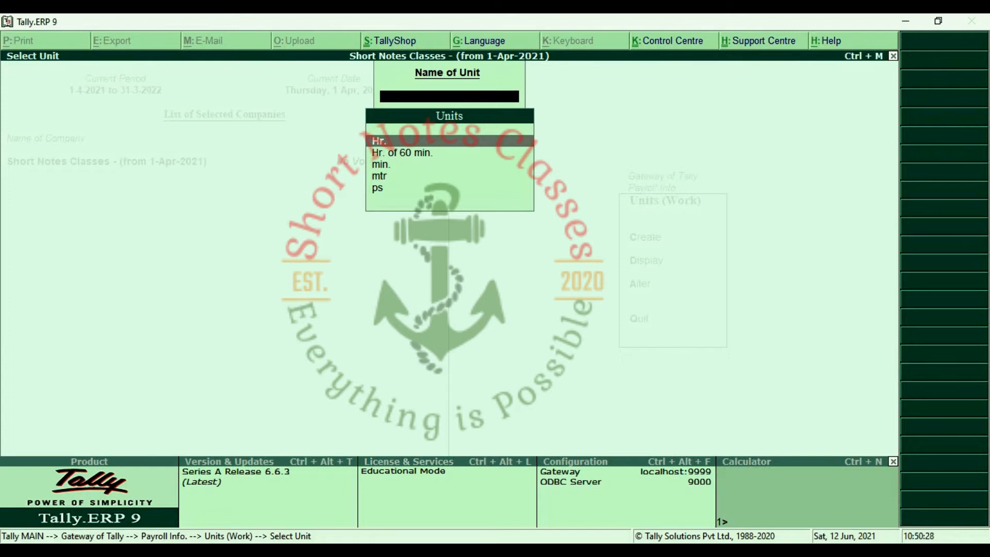
pyautogui.press('Down')
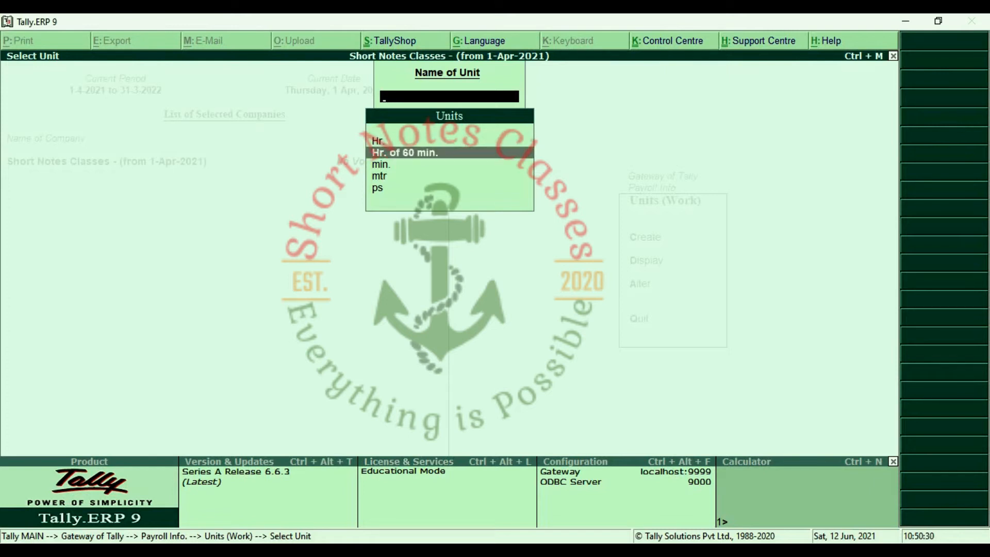
pyautogui.press('Escape')
pyautogui.press('Escape')
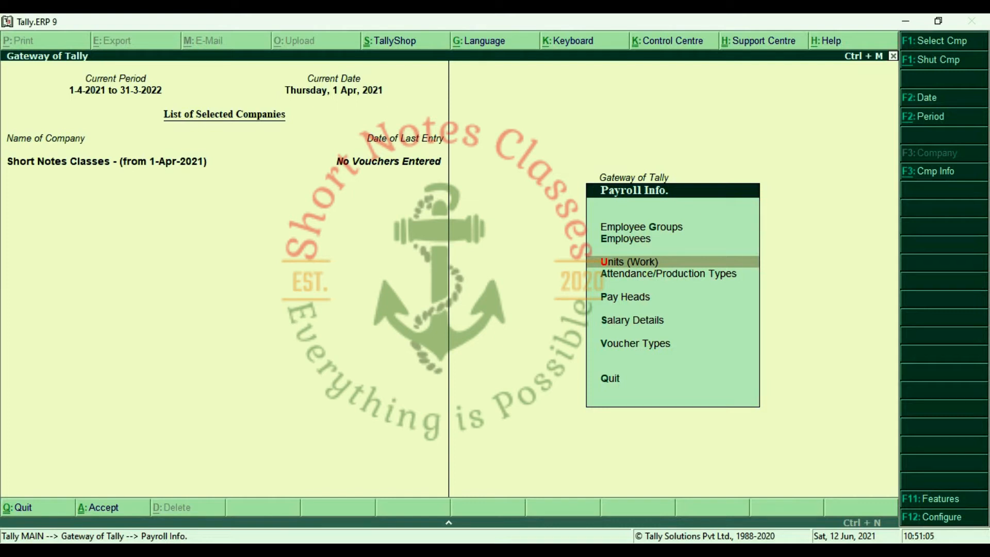
# Create the attendance type Present under Primary as Attendance / Leave with Pay.
pyautogui.press('Down')
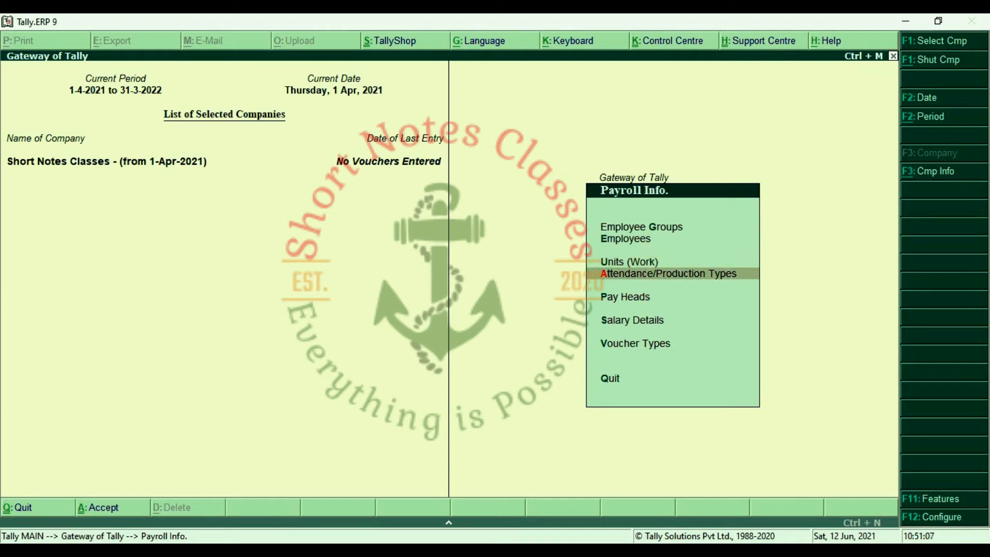
pyautogui.press('Return')
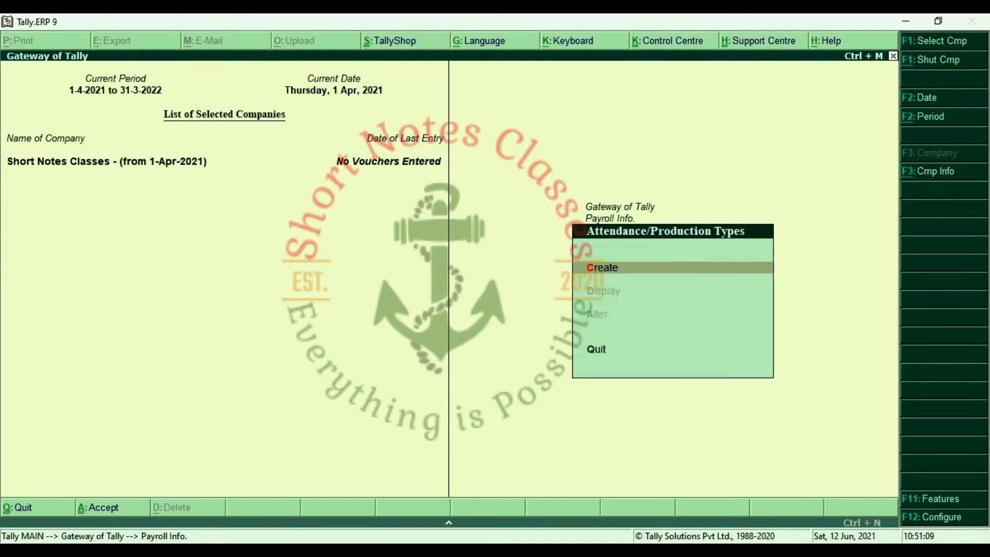
pyautogui.press('Return')
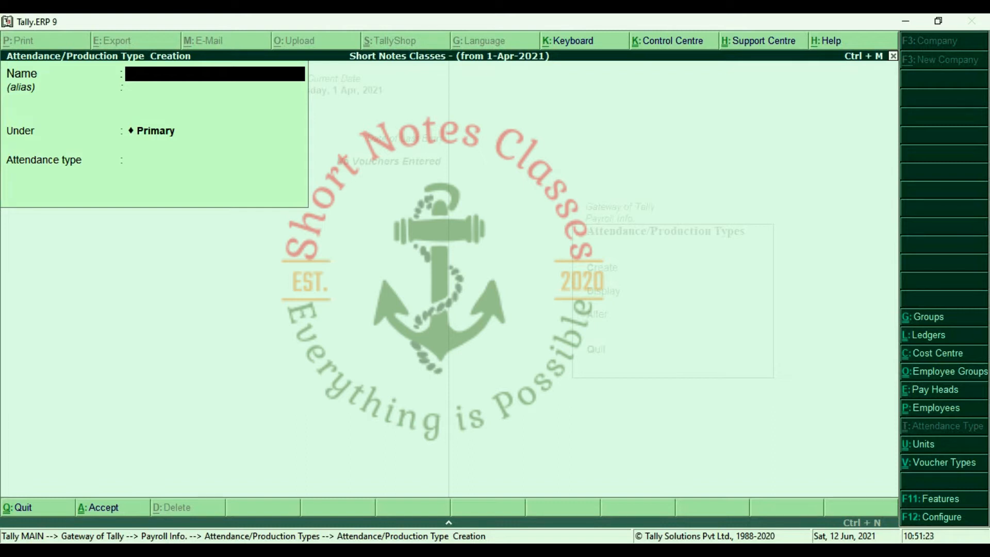
pyautogui.write('Present')
pyautogui.press('Return')
pyautogui.press('Return')
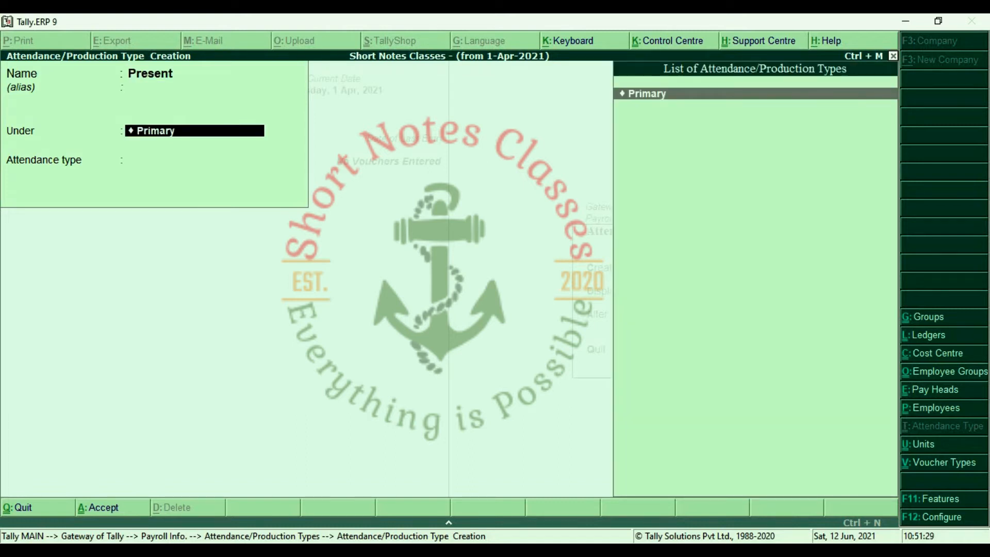
pyautogui.press('Return')
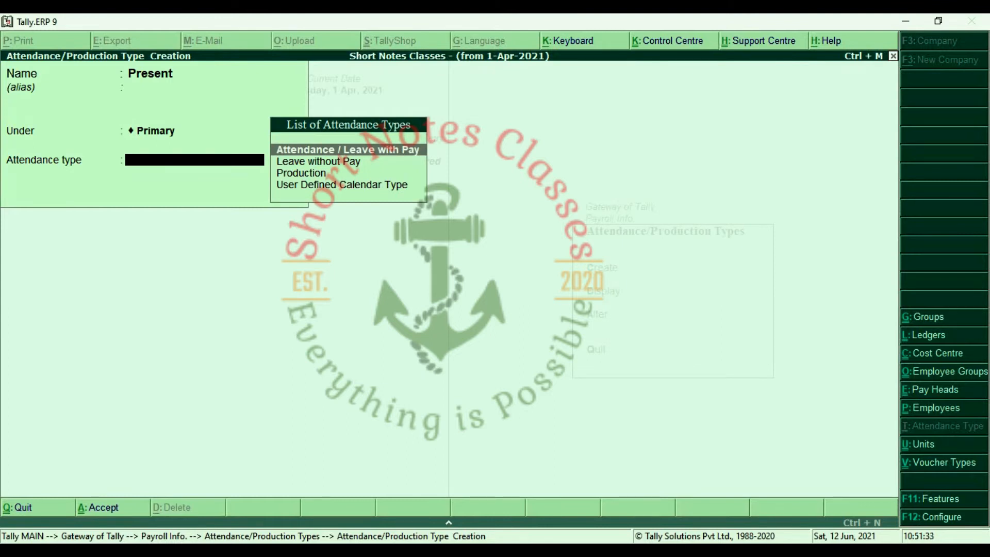
pyautogui.press('Return')
pyautogui.press('Return')
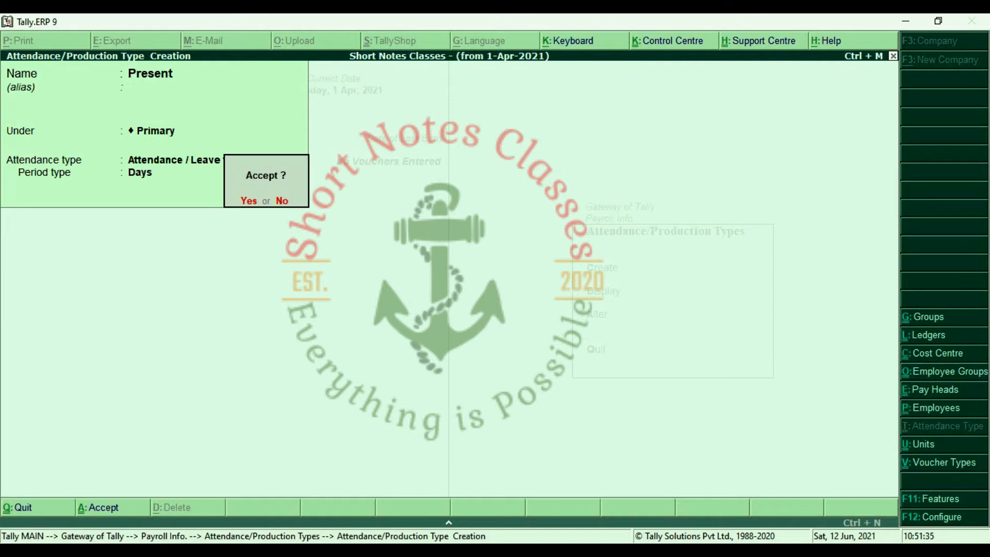
pyautogui.press('Return')
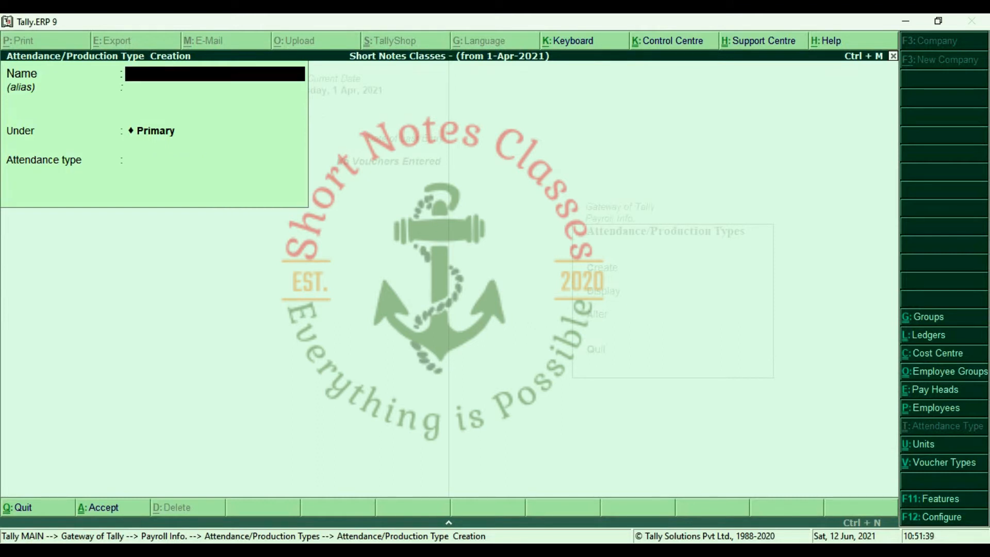
# Add Overtime as a Production type measured in Hr. of 60 min.
pyautogui.write('Over')
pyautogui.write('time')
pyautogui.press('Return')
pyautogui.press('Return')
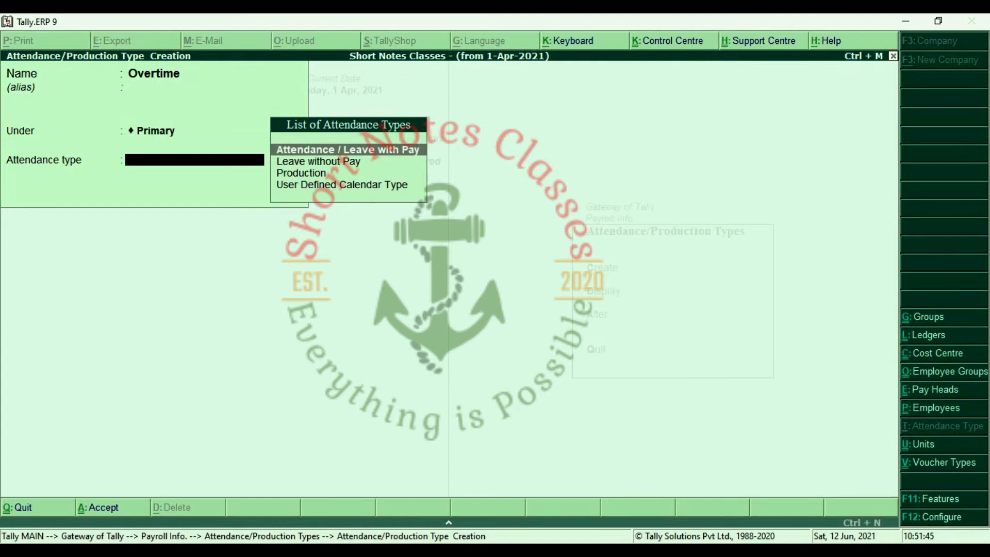
pyautogui.press('Down')
pyautogui.press('Down')
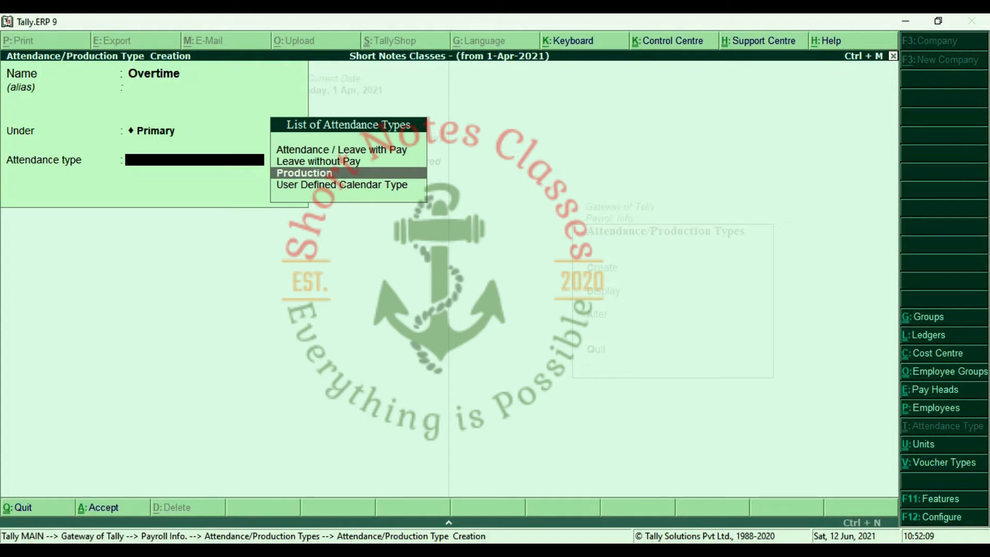
pyautogui.press('Return')
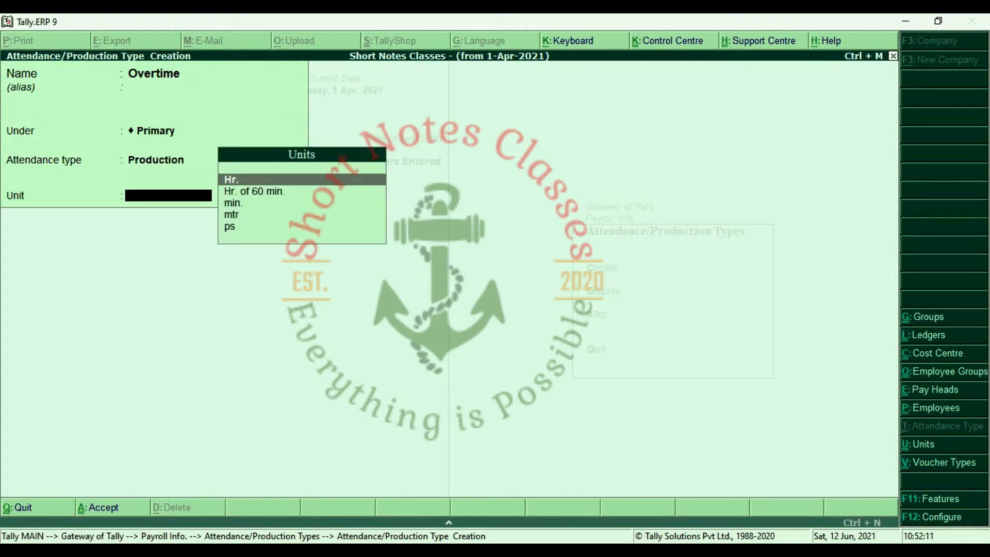
pyautogui.press('Down')
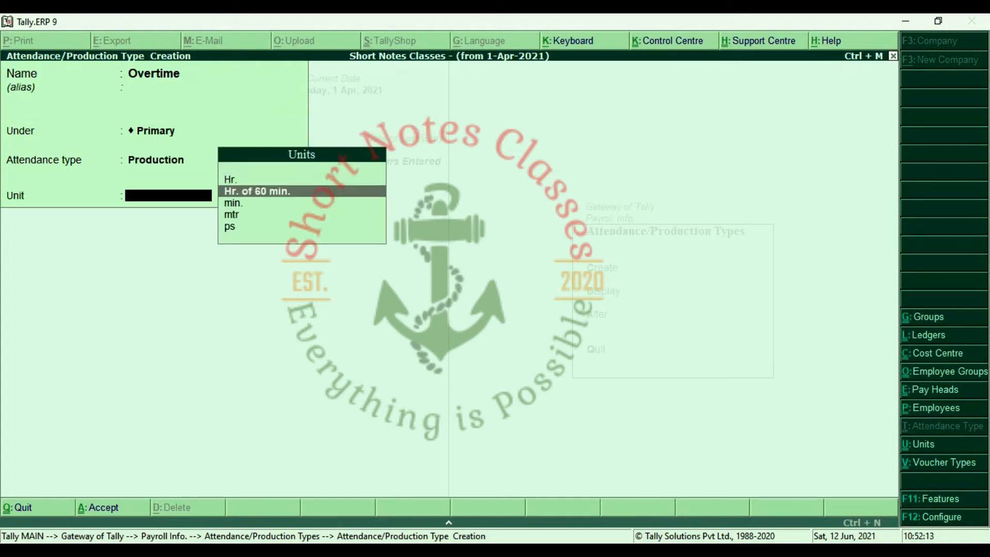
pyautogui.press('Return')
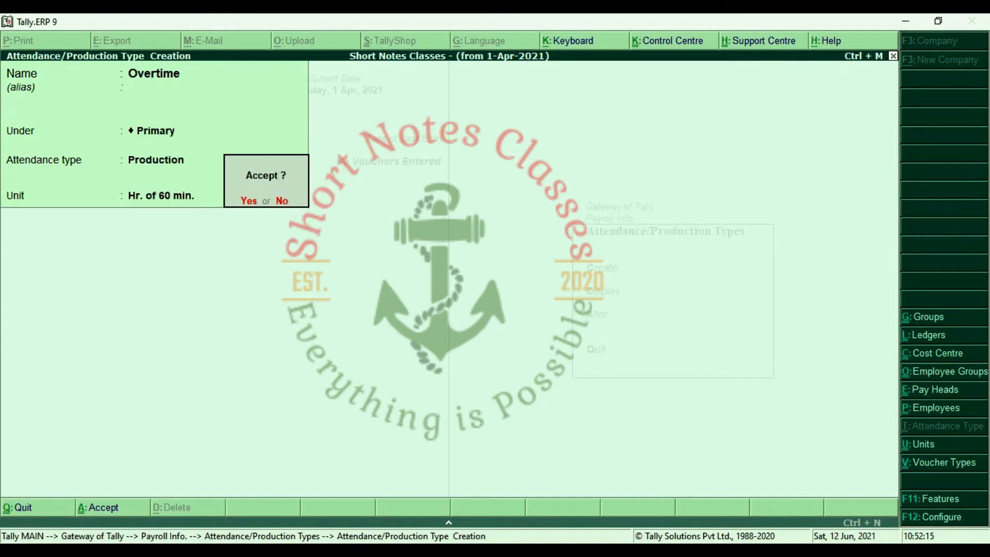
pyautogui.press('Return')
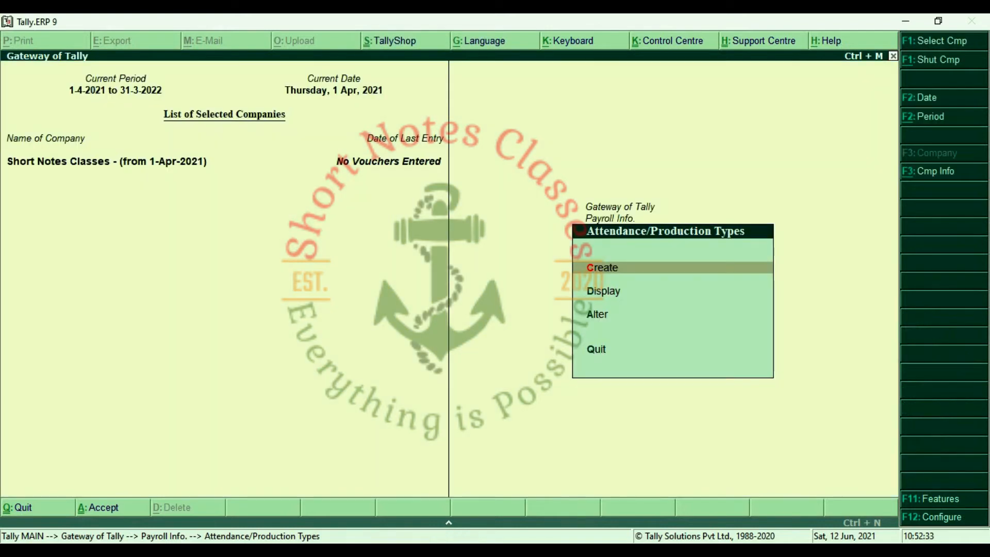
# Go back to Payroll Info. and open the Pay Heads options.
pyautogui.press('Escape')
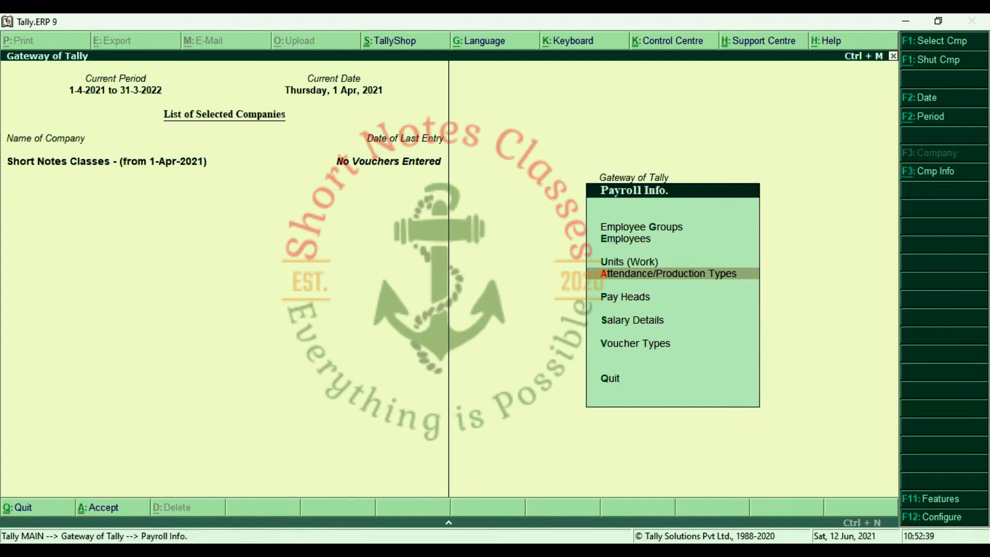
pyautogui.press('Down')
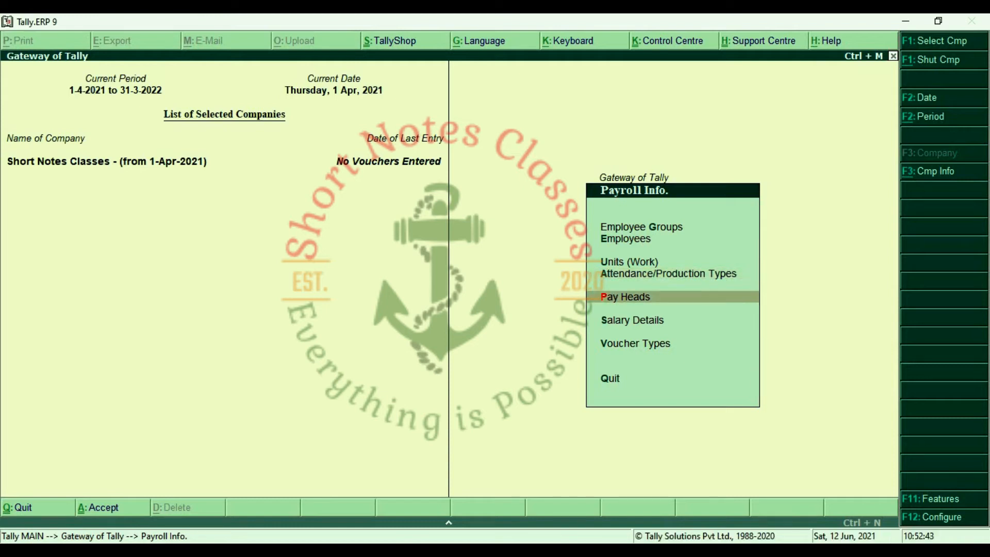
pyautogui.press('Return')
pyautogui.press('Return')
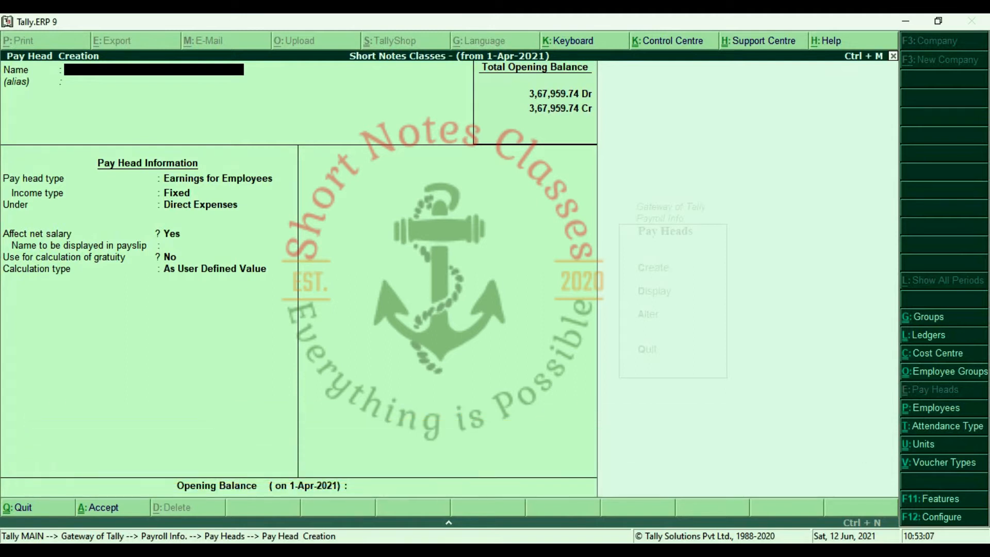
# Create the Basic Salary pay head as a fixed employee earning under Indirect Expenses.
pyautogui.write('Basic Salary')
pyautogui.press('Return')
pyautogui.press('Return')
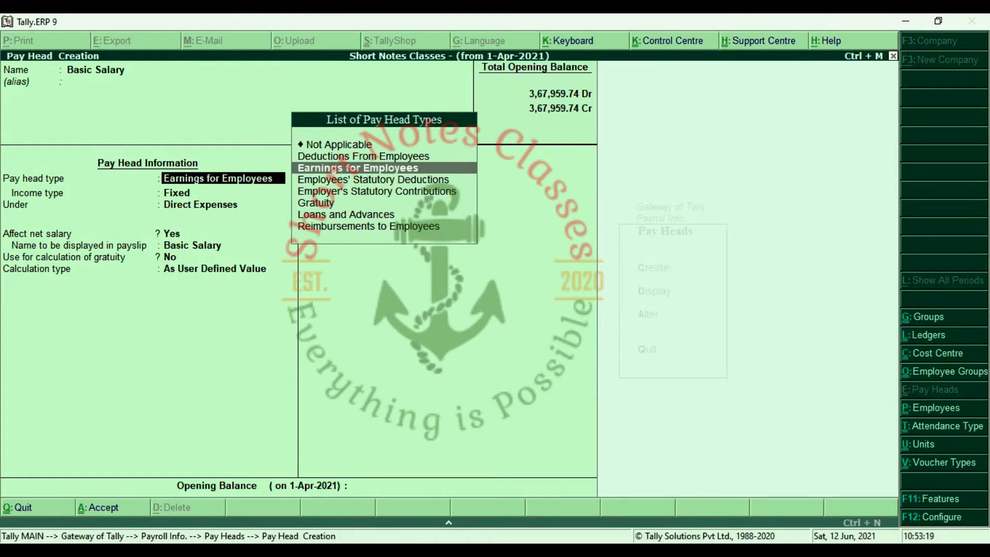
pyautogui.press('Return')
pyautogui.press('Return')
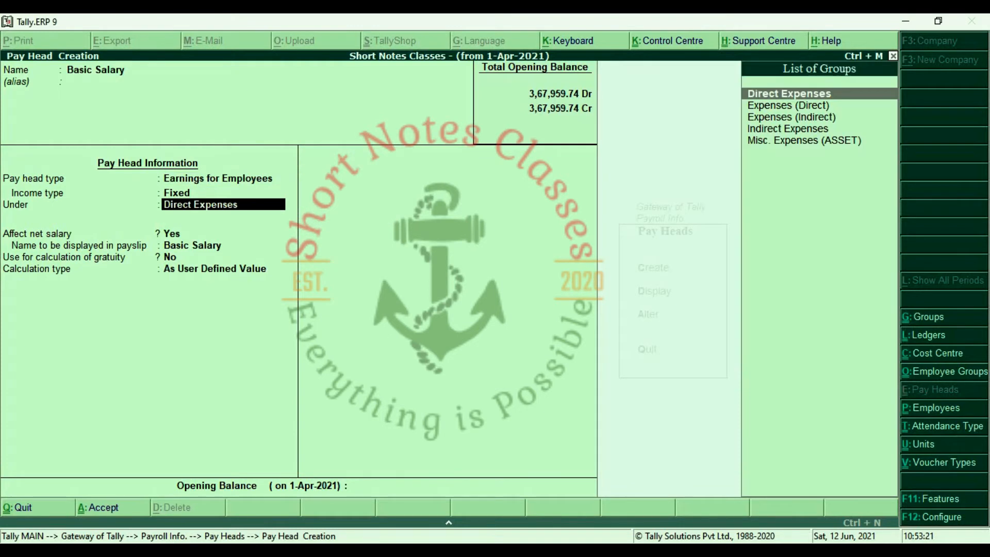
pyautogui.press('Down')
pyautogui.press('Down')
pyautogui.press('Down')
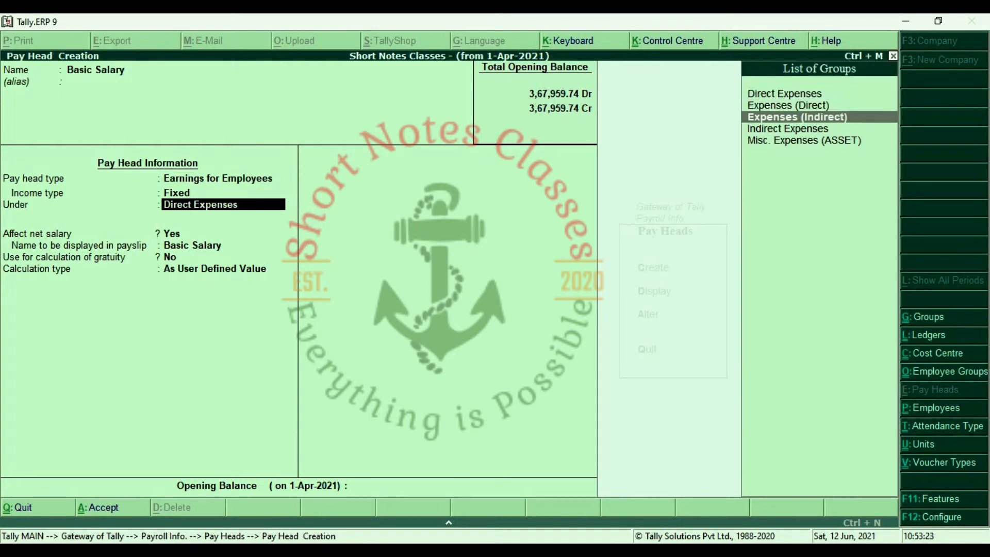
pyautogui.press('Return')
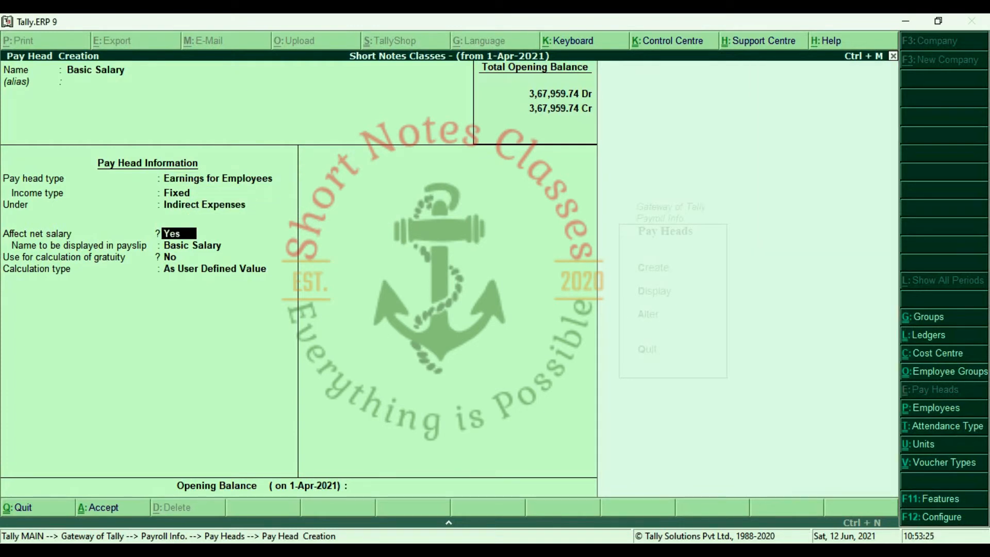
pyautogui.press('Return')
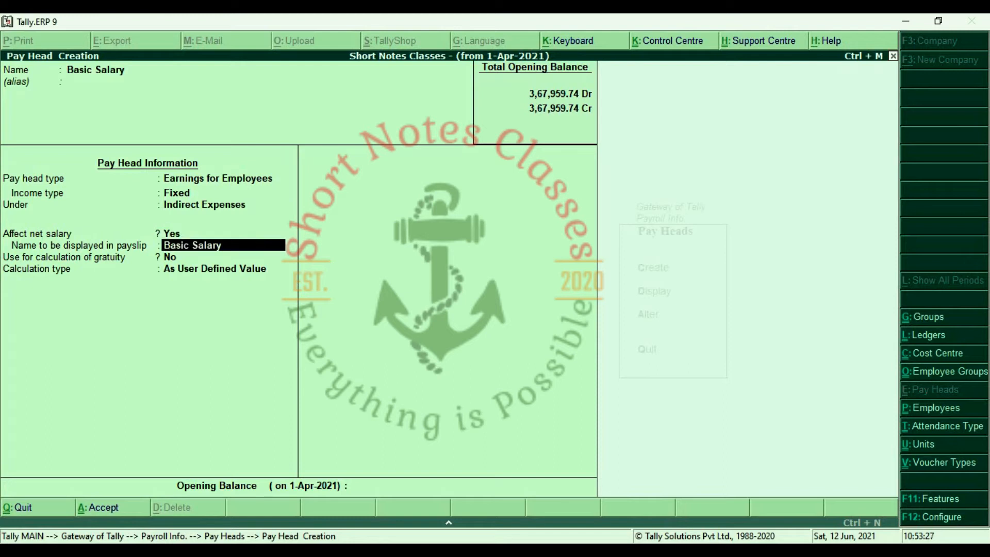
pyautogui.press('Return')
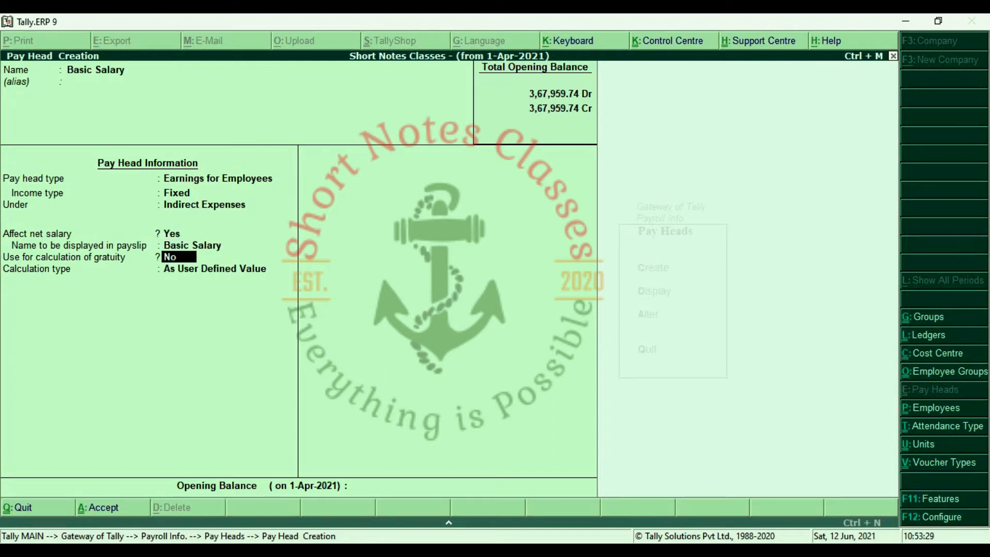
# Include Basic Salary in gratuity, calculate it on Present attendance per Days, and save.
pyautogui.write('y')
pyautogui.press('Return')
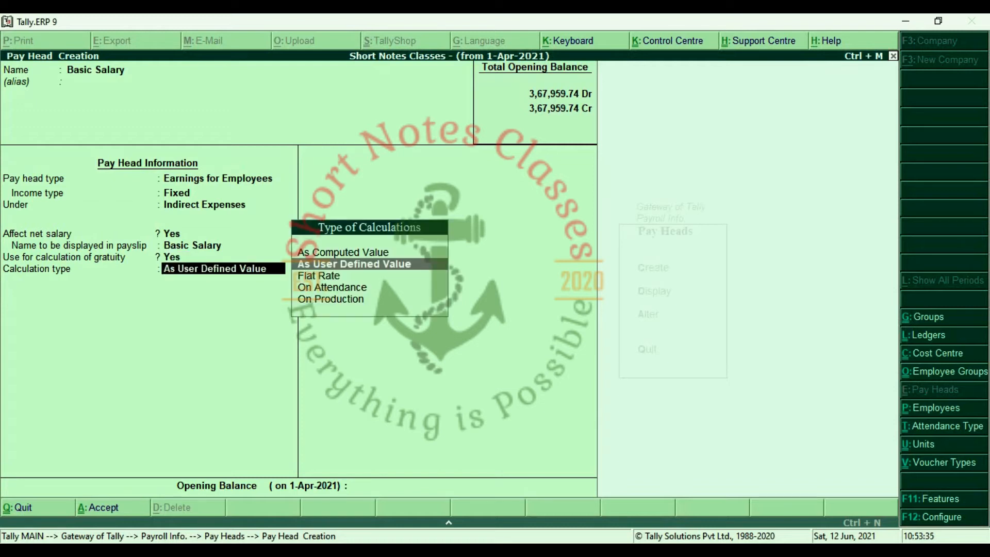
pyautogui.press('Down')
pyautogui.press('Down')
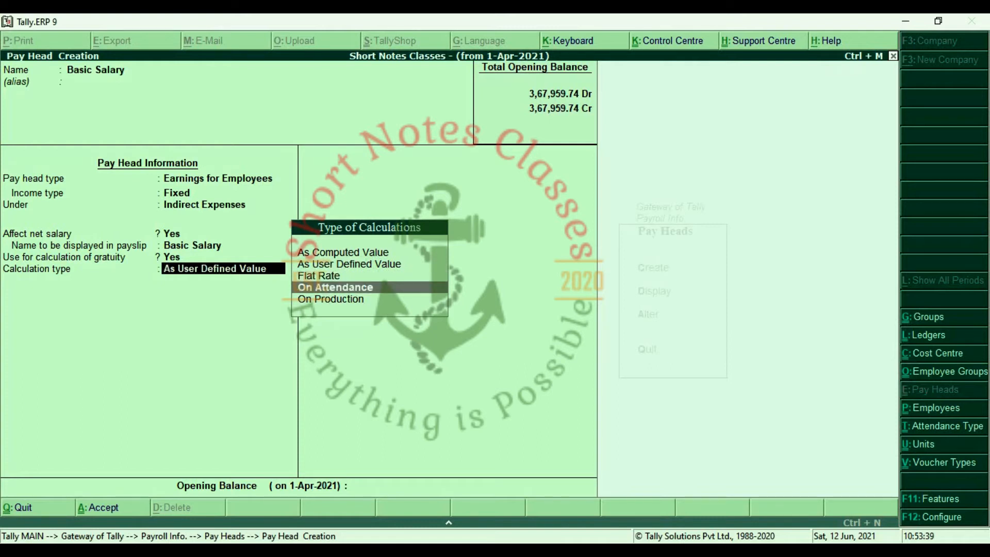
pyautogui.press('Return')
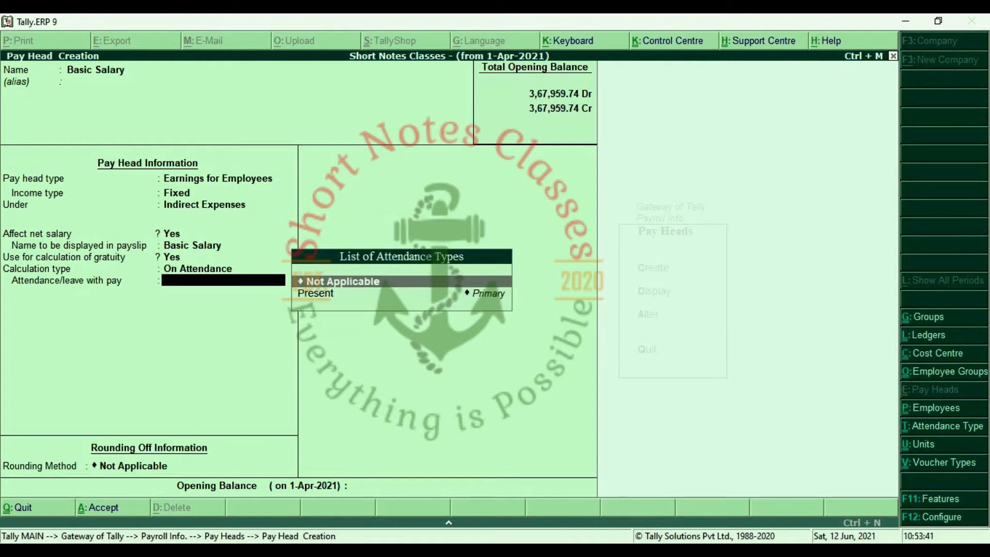
pyautogui.press('Down')
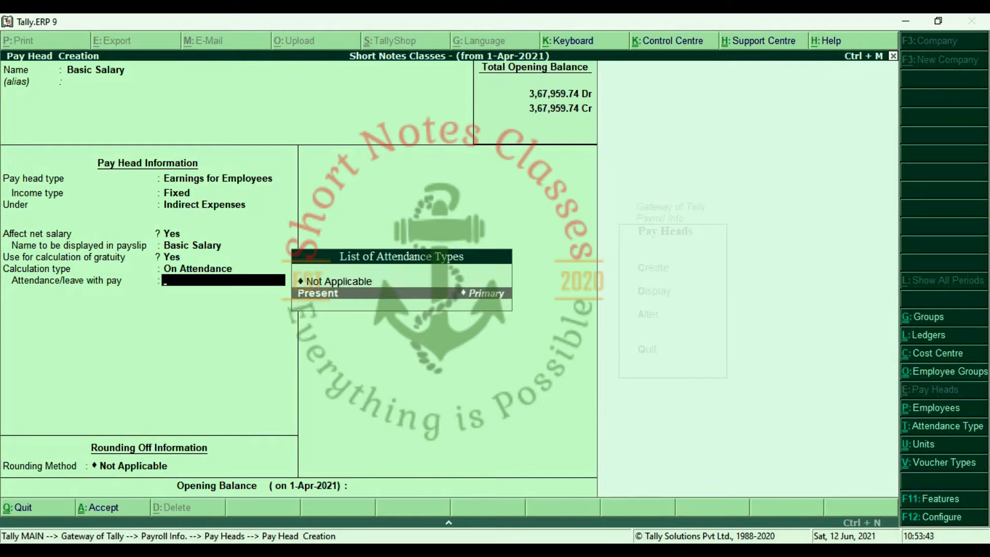
pyautogui.press('Return')
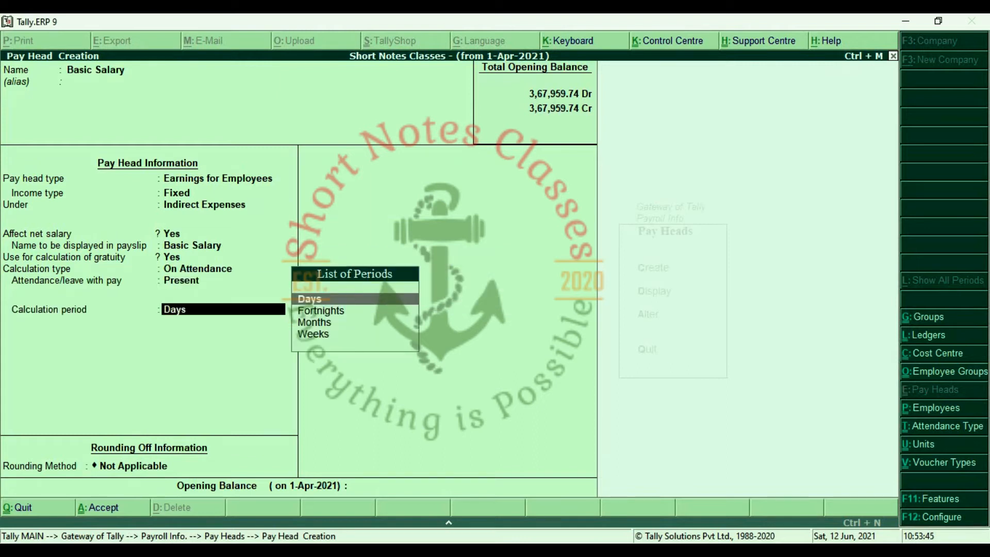
pyautogui.press('Return')
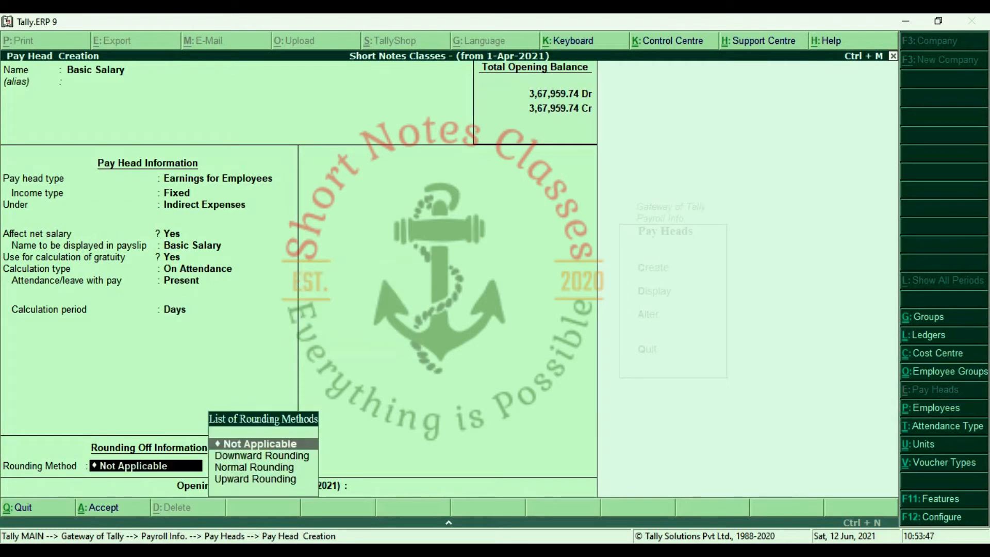
pyautogui.press('Return')
pyautogui.press('Return')
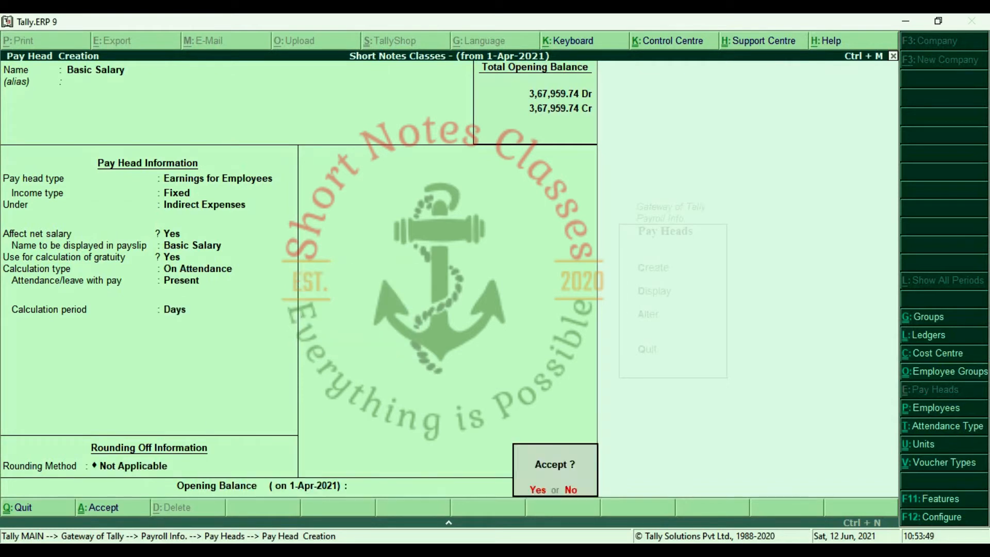
pyautogui.press('Return')
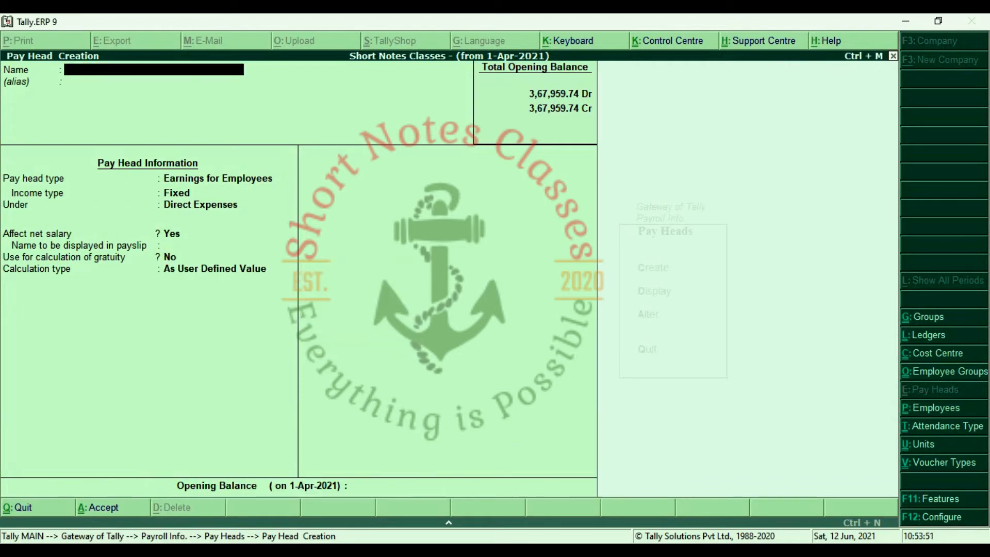
# Create the D.A. pay head as a fixed employee earning under Indirect Expenses.
pyautogui.write('D.A')
pyautogui.press('Return')
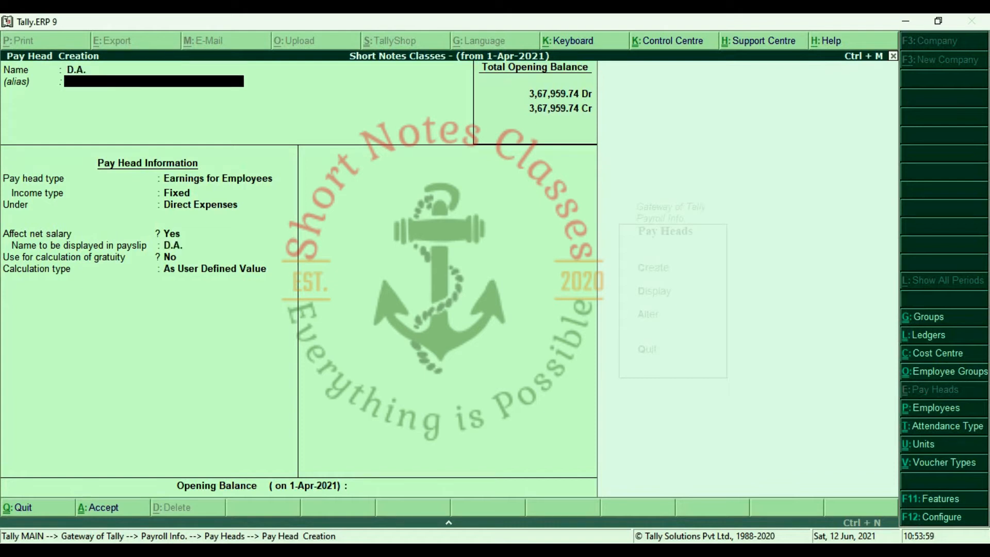
pyautogui.press('Return')
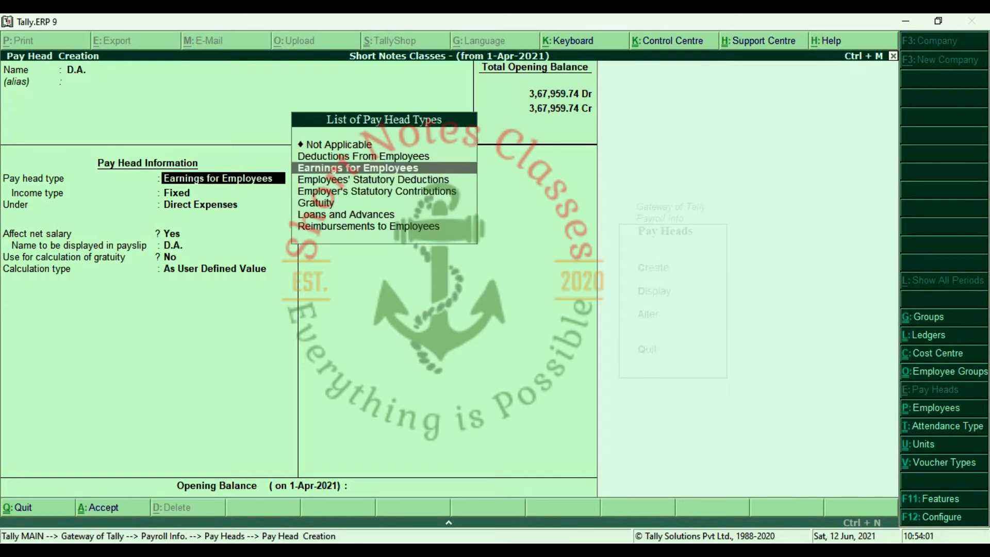
pyautogui.press('Return')
pyautogui.press('Return')
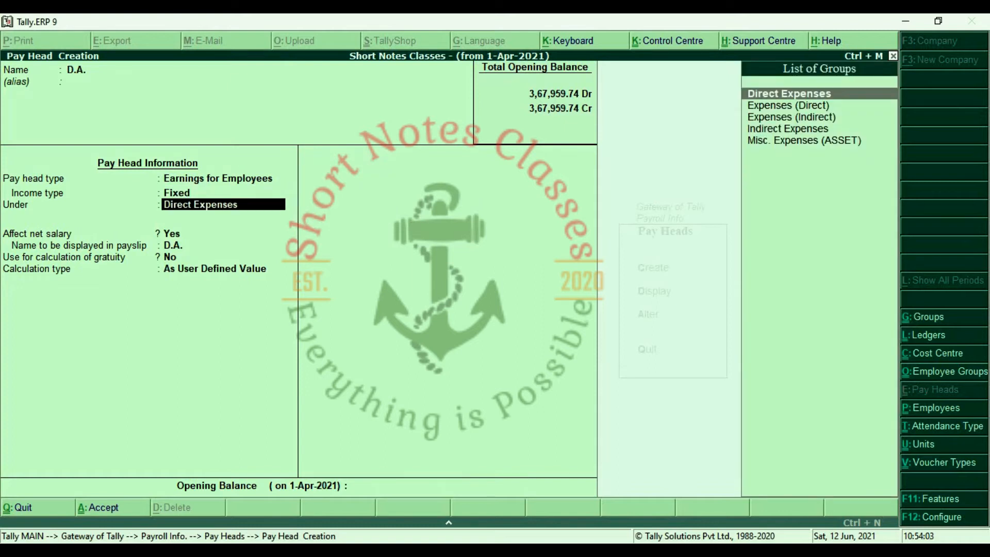
pyautogui.press('Down')
pyautogui.press('Down')
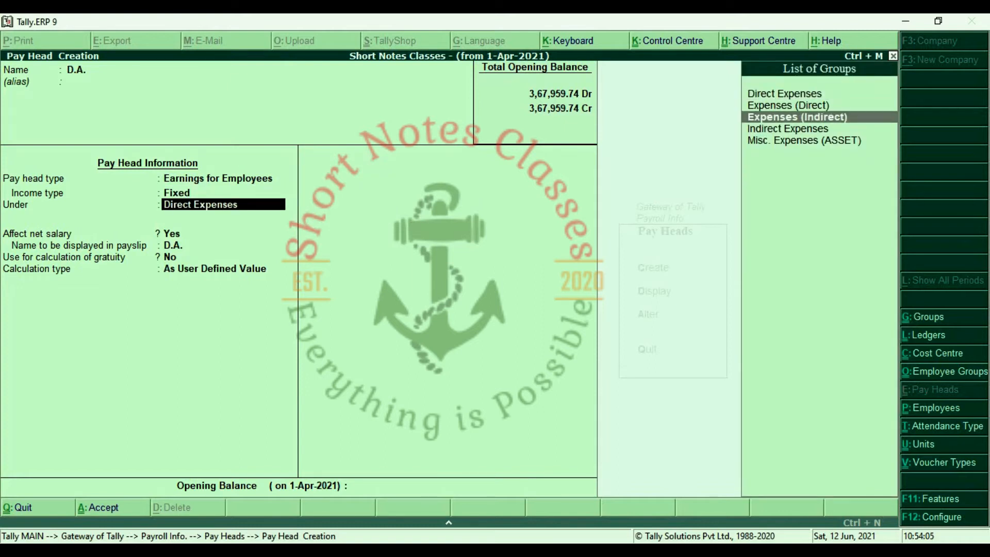
pyautogui.press('Return')
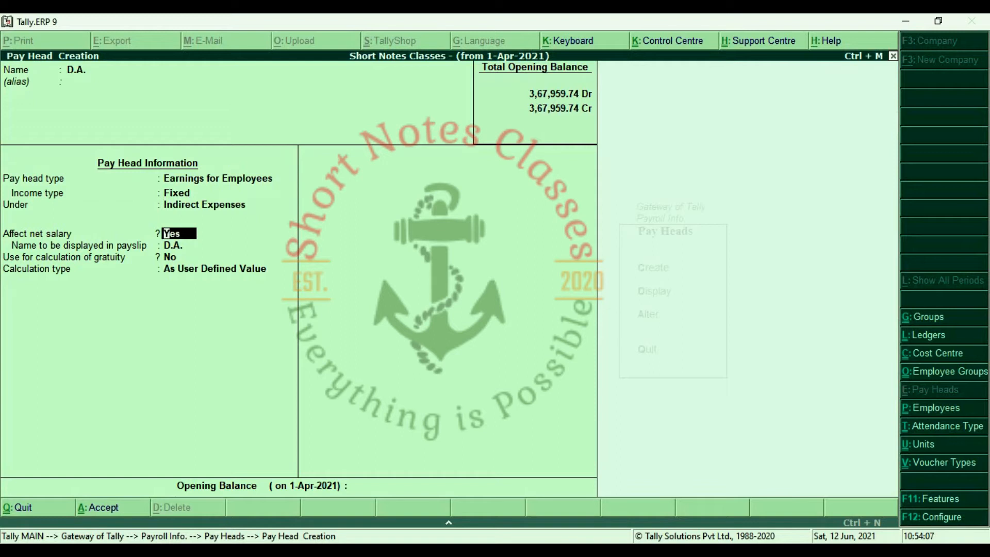
# Count D.A. toward gratuity and compute it As Computed Value On Specified Formula.
pyautogui.press('Return')
pyautogui.press('Return')
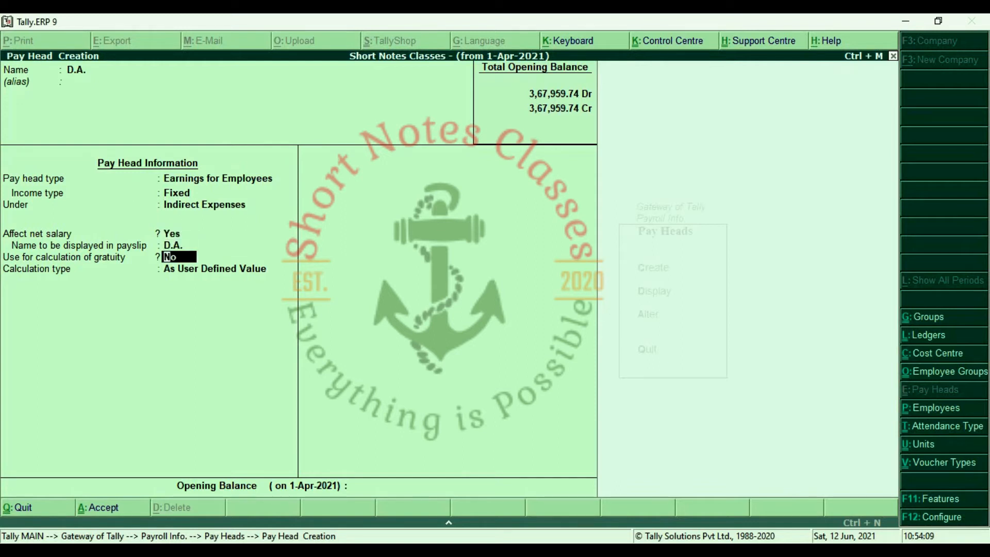
pyautogui.write('y')
pyautogui.press('Return')
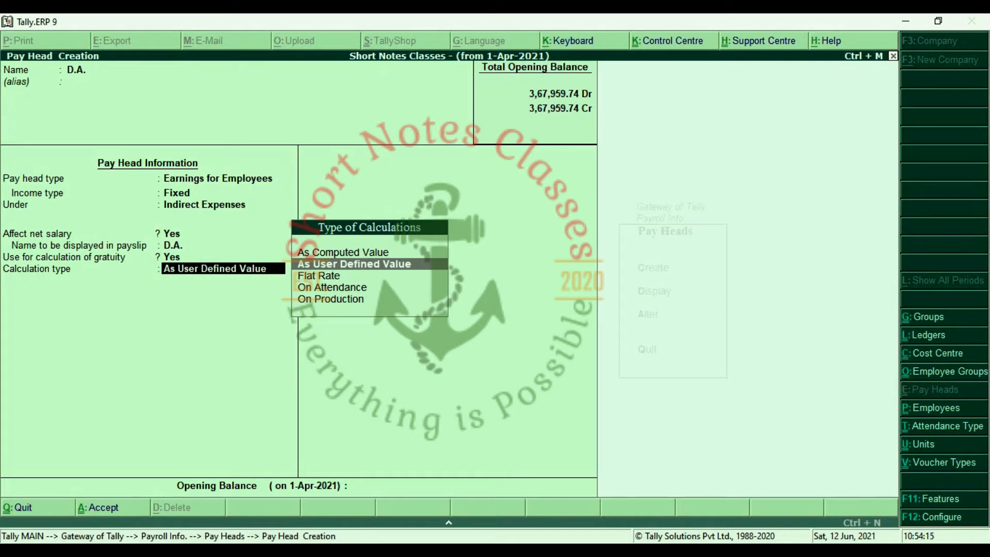
pyautogui.press('Up')
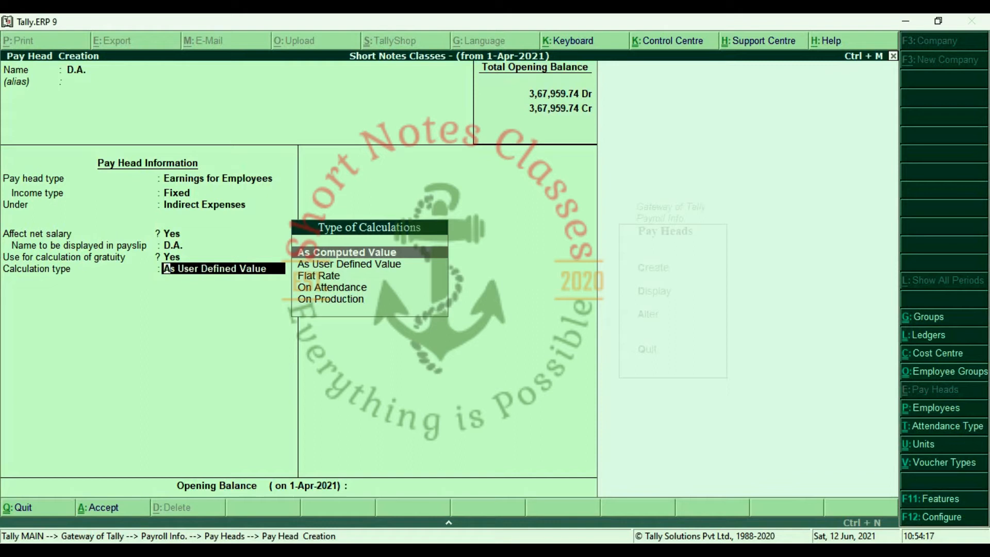
pyautogui.press('Return')
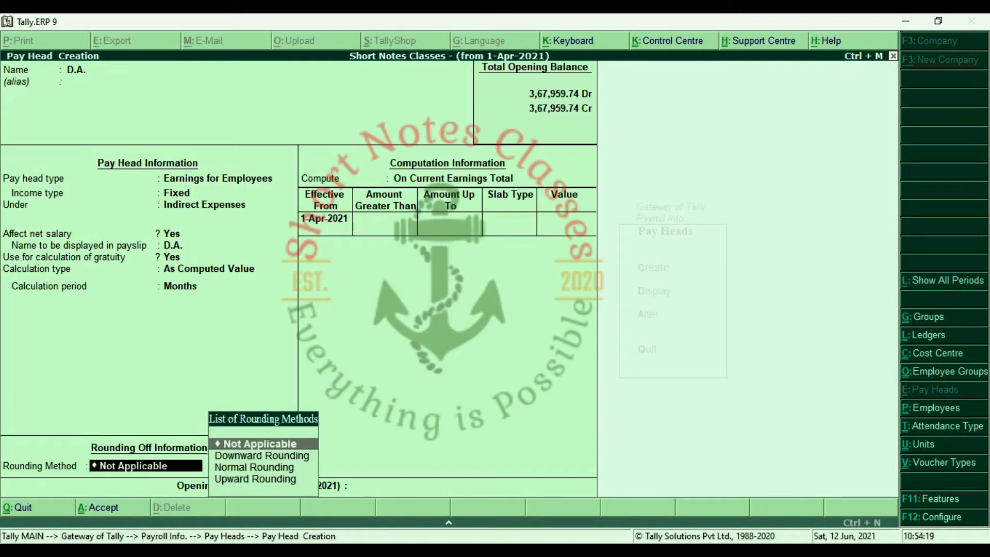
pyautogui.press('Return')
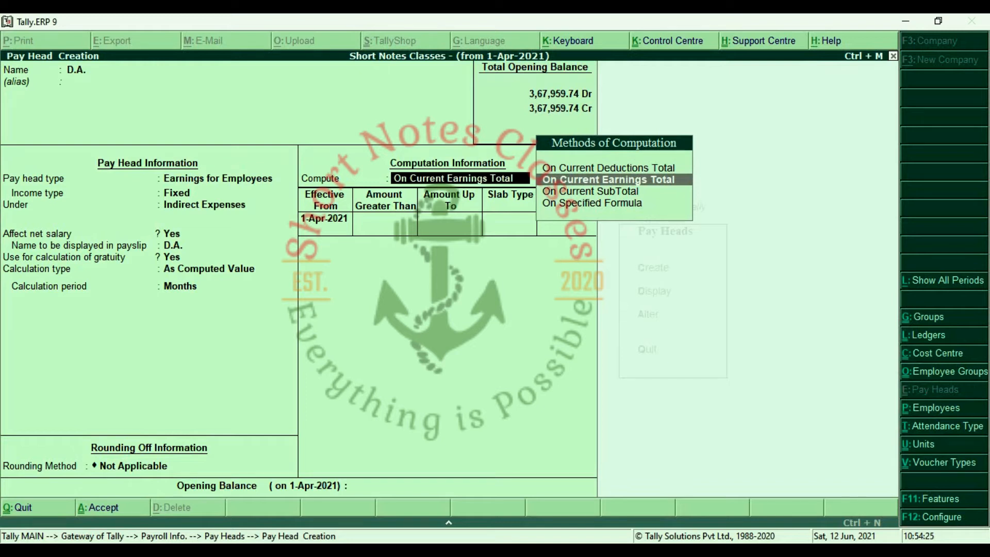
pyautogui.press('Down')
pyautogui.press('Down')
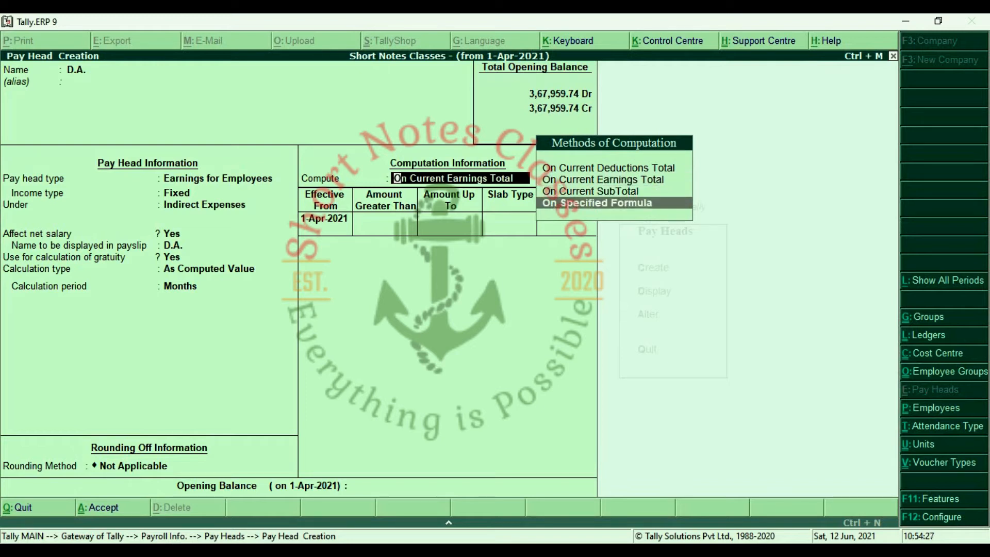
pyautogui.press('Return')
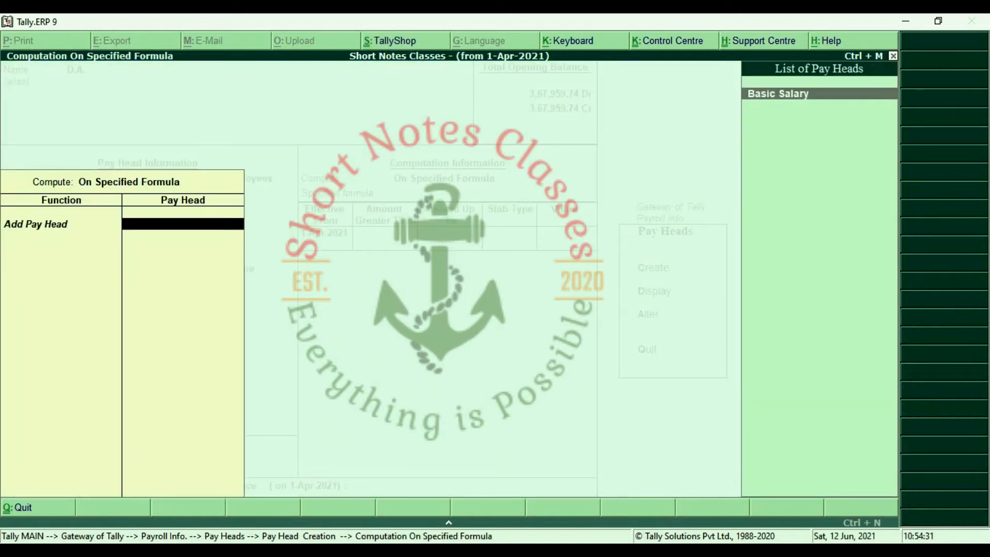
# Compute D.A. as a 20% Percentage slab of Basic Salary from 1-Apr-2021 and save it.
pyautogui.press('Return')
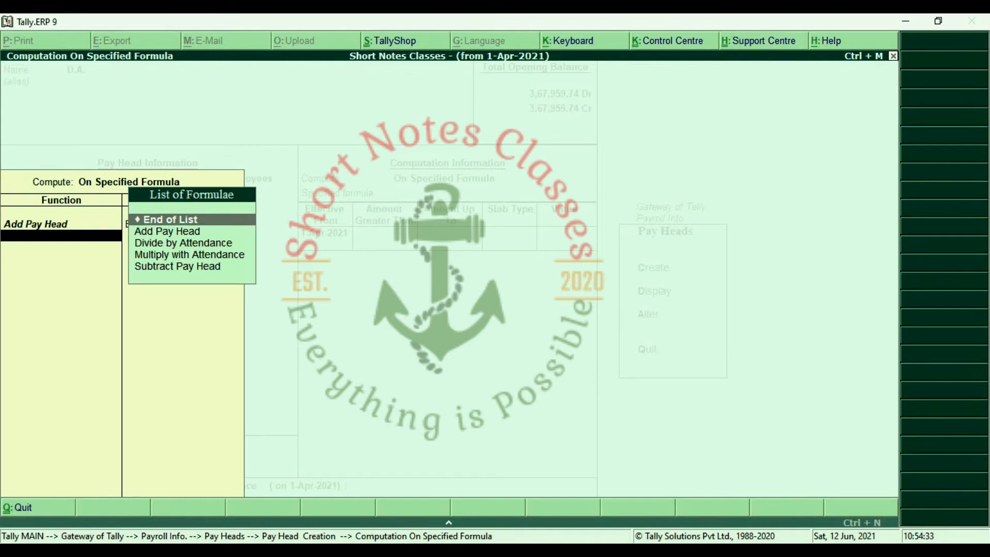
pyautogui.press('Return')
pyautogui.press('Return')
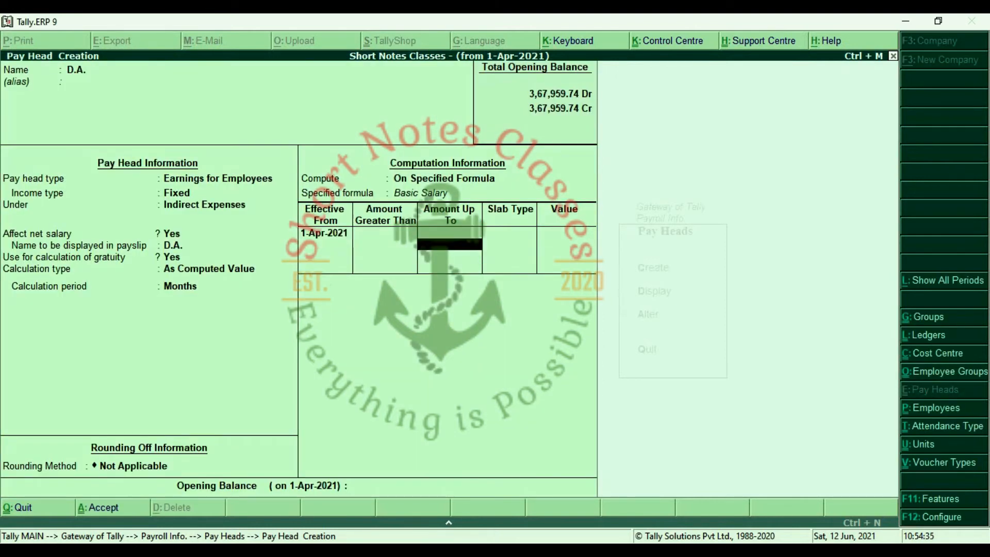
pyautogui.press('Return')
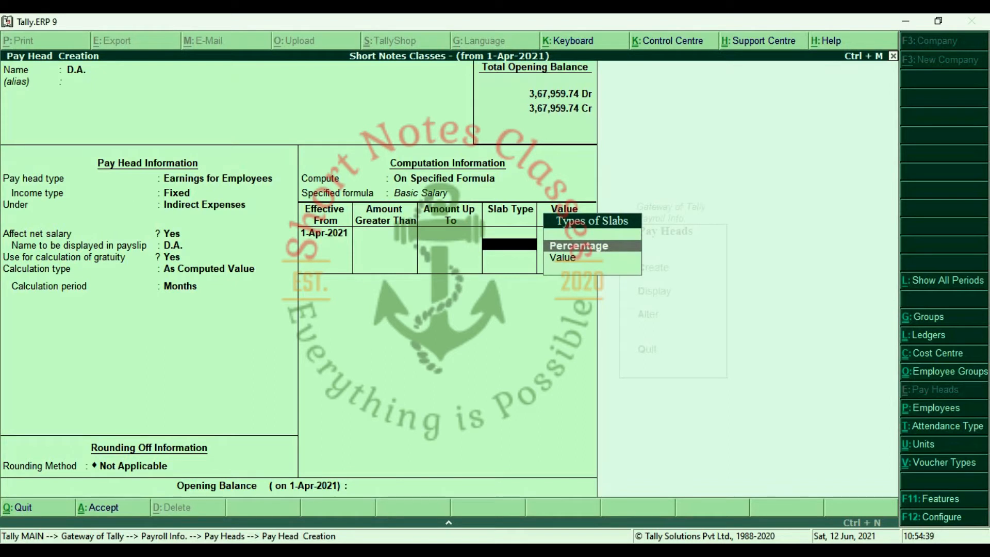
pyautogui.press('Down')
pyautogui.press('Up')
pyautogui.press('Return')
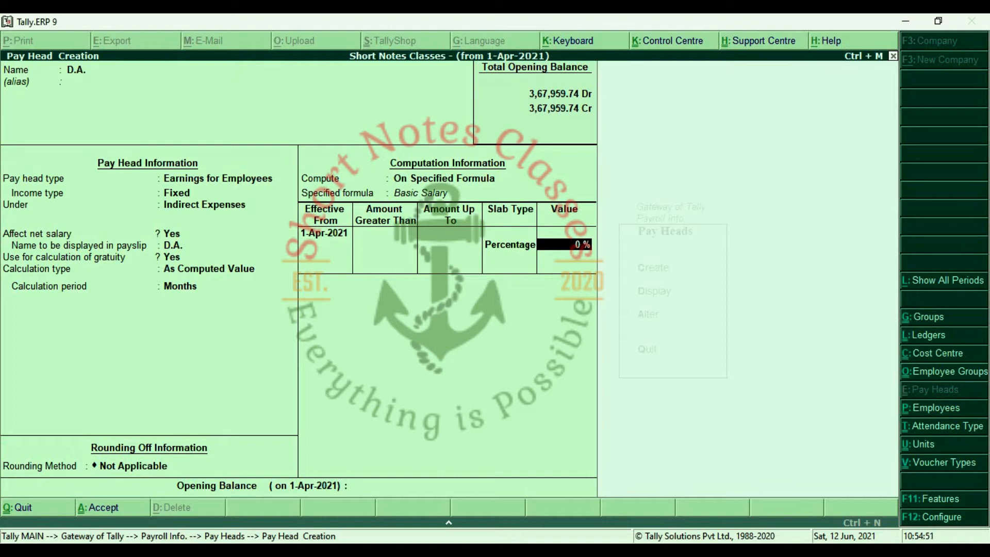
pyautogui.write('20')
pyautogui.press('Return')
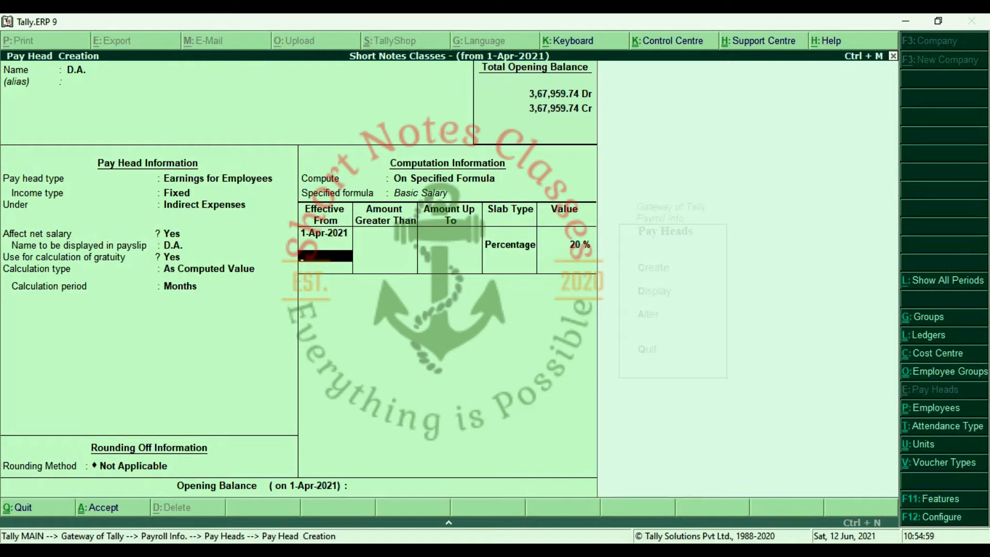
pyautogui.press('Return')
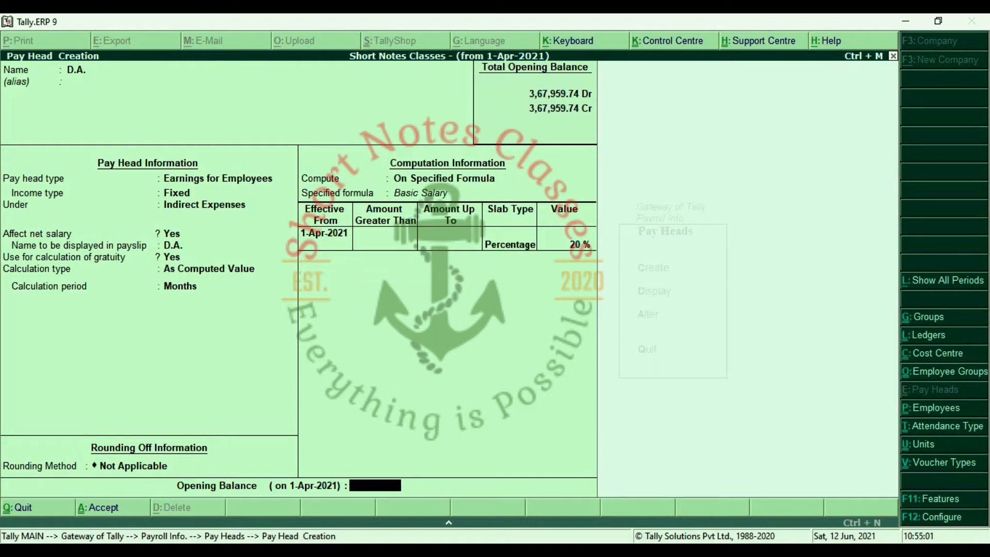
pyautogui.press('Return')
pyautogui.press('Return')
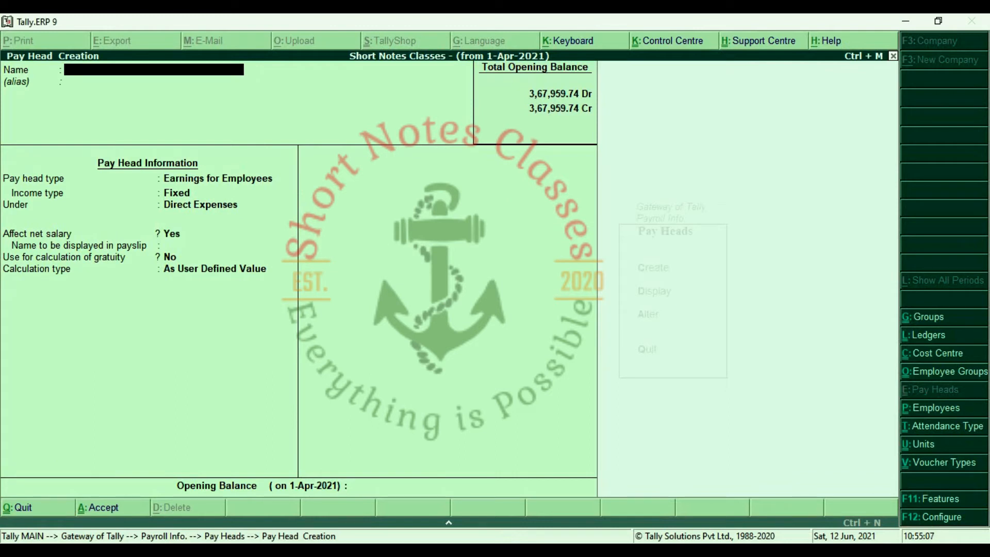
# Set up the T.A. pay head as a fixed Indirect Expenses earning at a Flat Rate per Months.
pyautogui.write('T.A.')
pyautogui.press('Return')
pyautogui.press('Return')
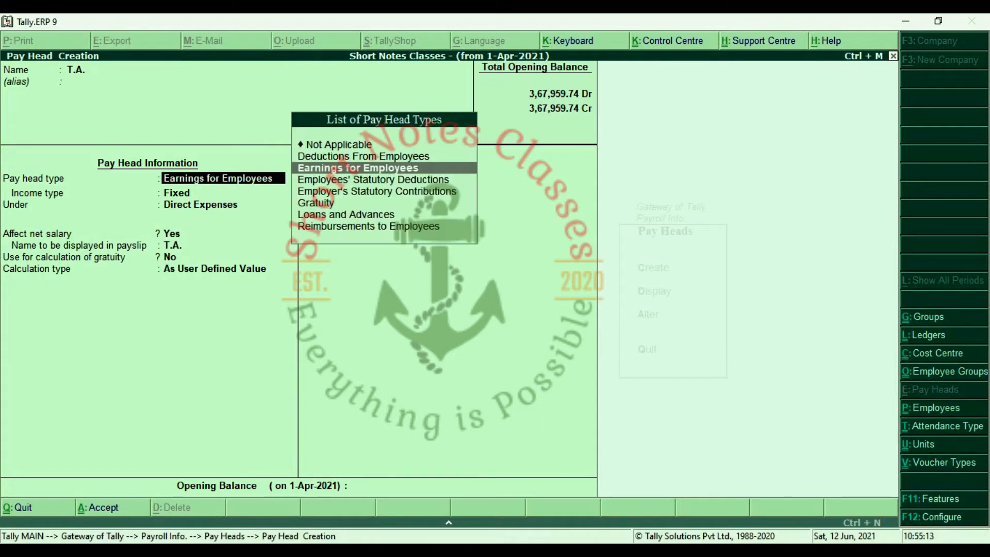
pyautogui.press('Return')
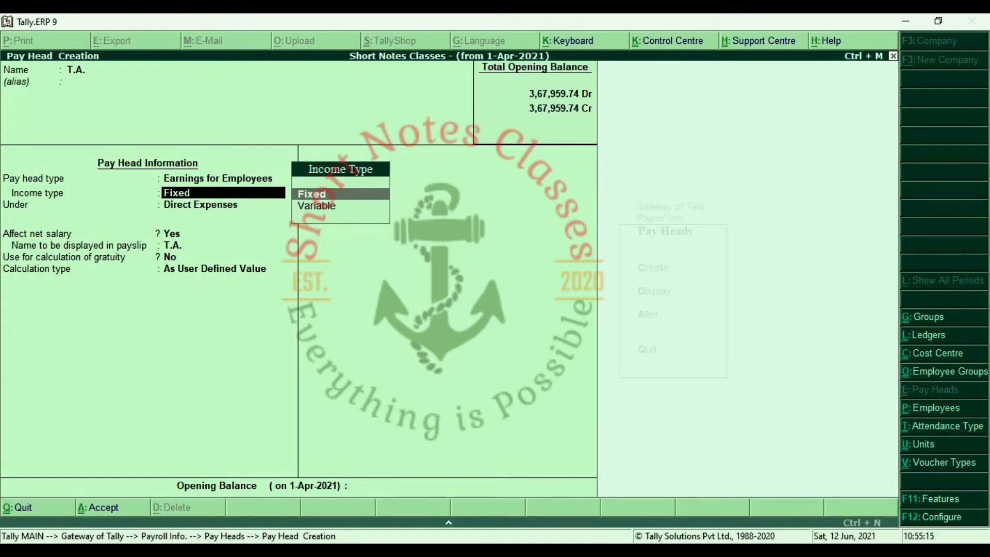
pyautogui.press('Return')
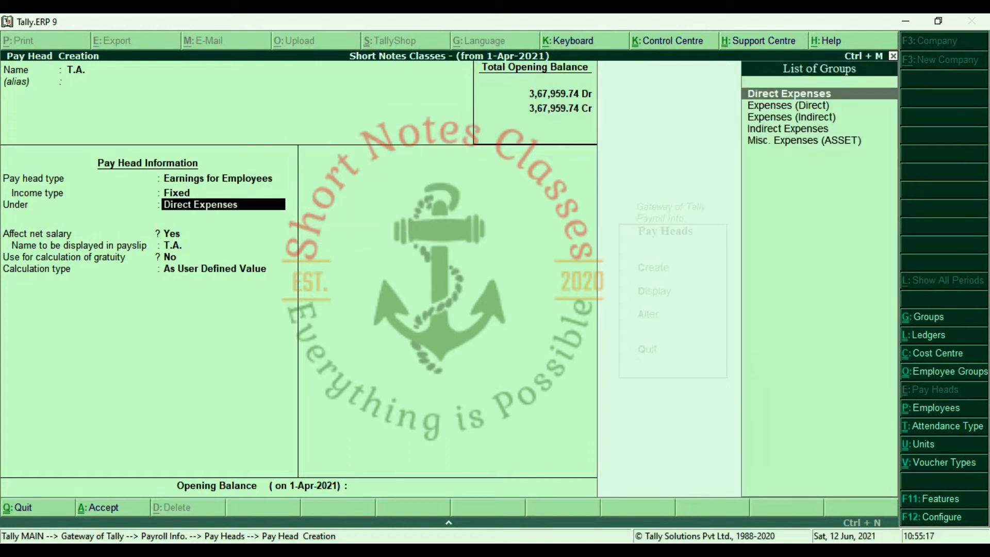
pyautogui.press('Down')
pyautogui.press('Down')
pyautogui.press('Down')
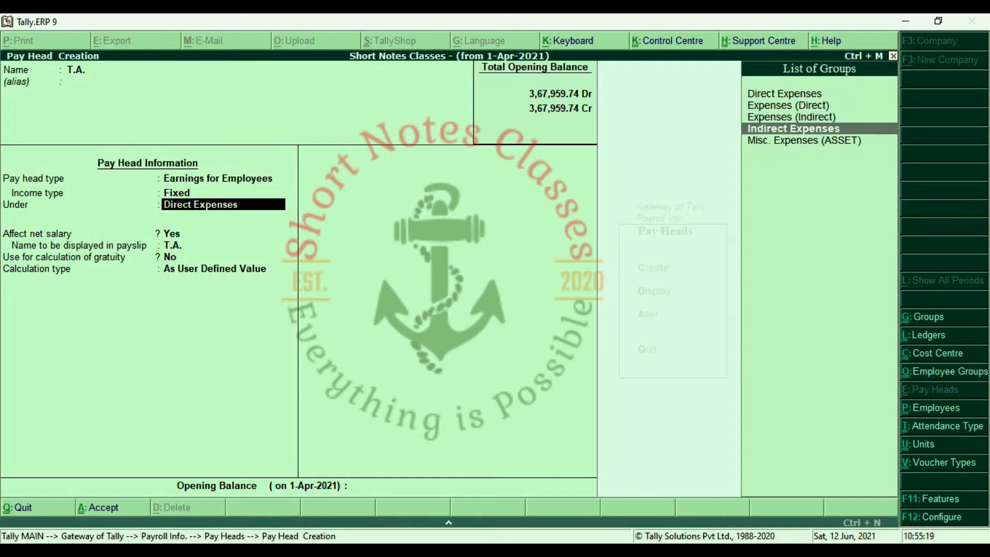
pyautogui.press('Return')
pyautogui.press('Return')
pyautogui.press('Return')
pyautogui.press('Return')
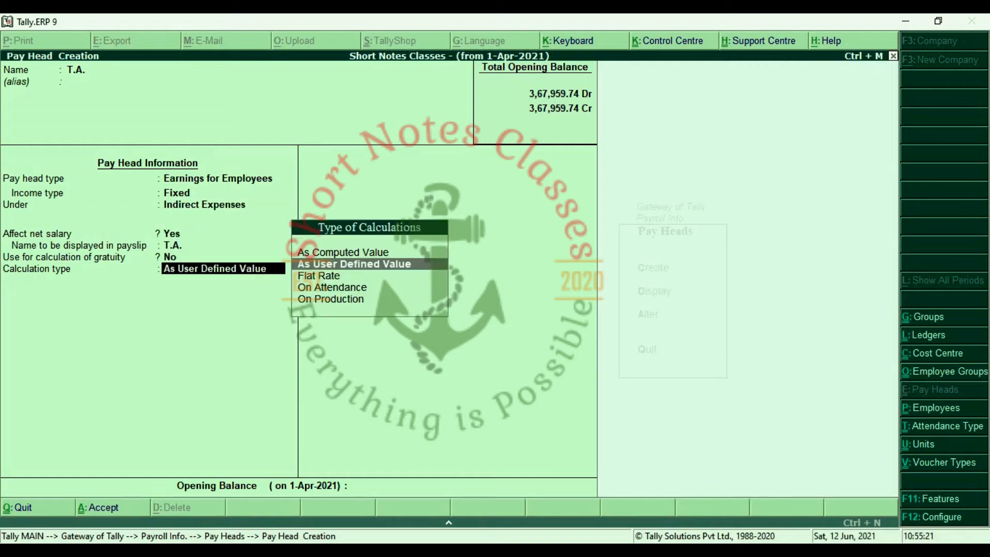
pyautogui.press('Down')
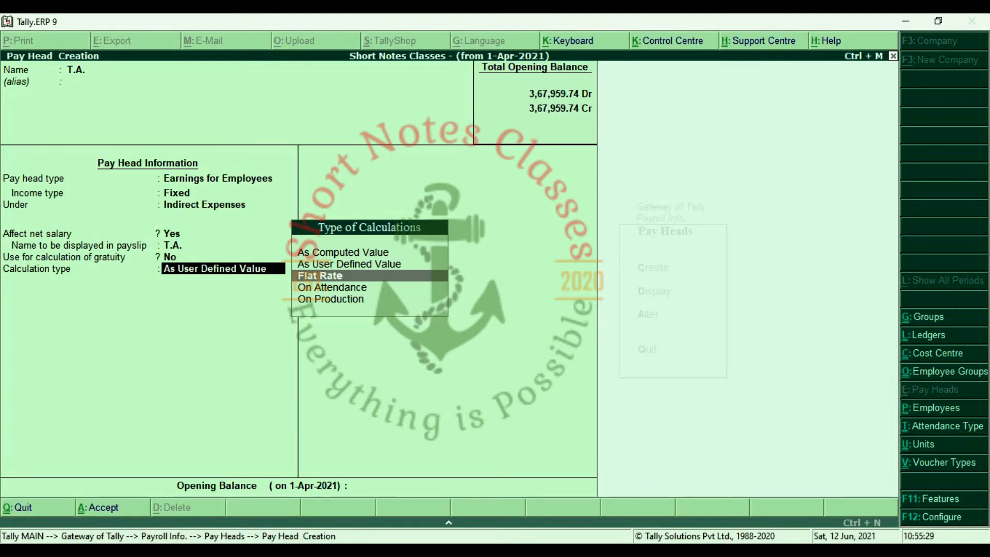
pyautogui.press('Return')
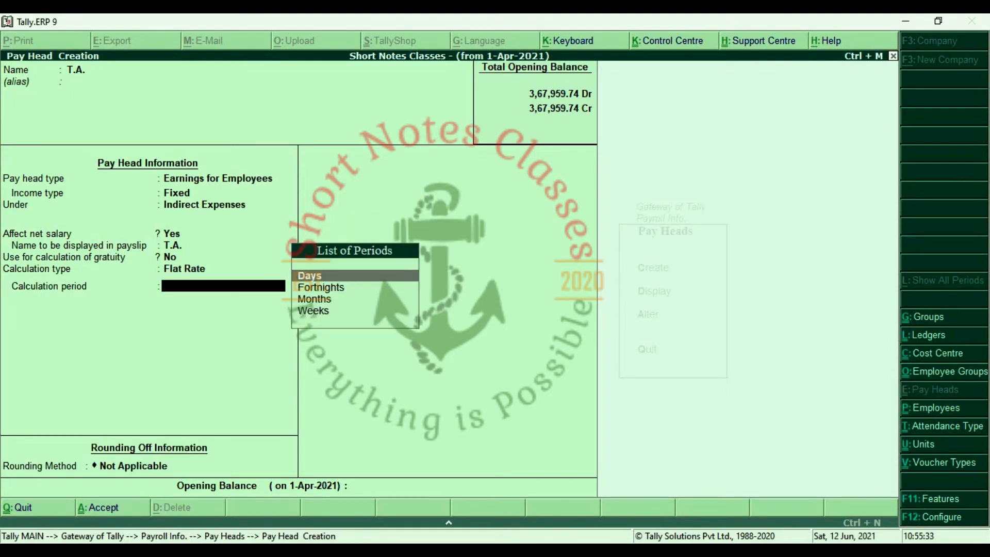
pyautogui.press('Down')
pyautogui.press('Down')
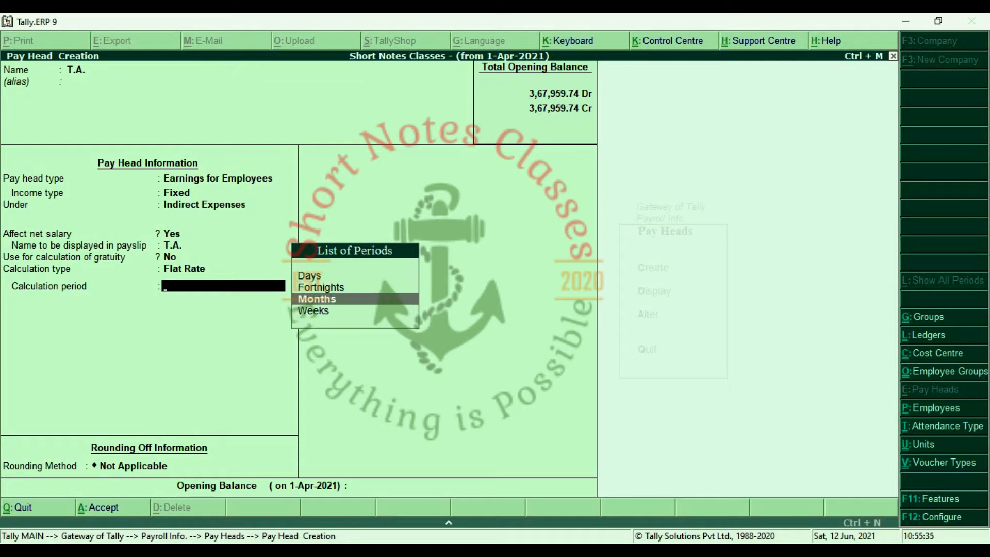
pyautogui.press('Return')
pyautogui.press('Return')
pyautogui.press('Return')
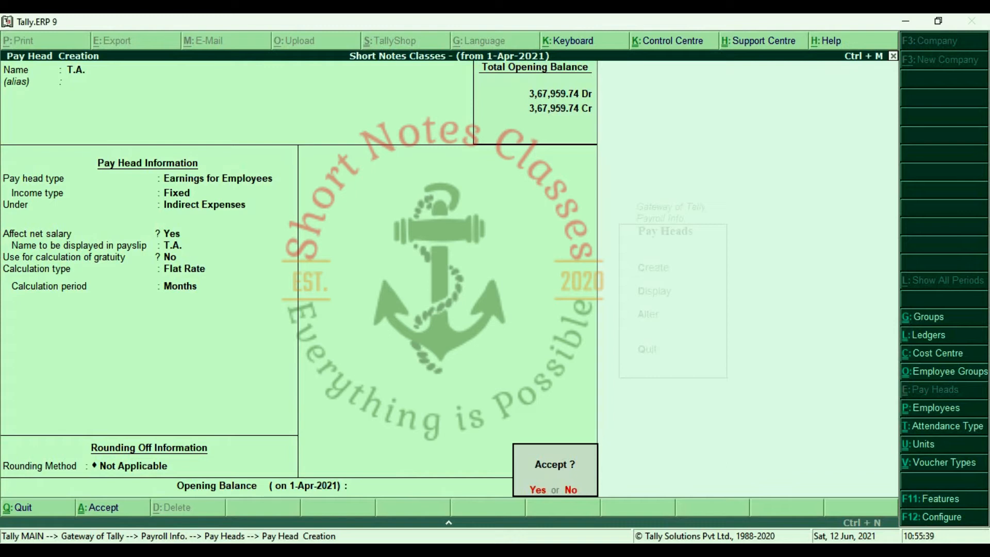
pyautogui.press('Return')
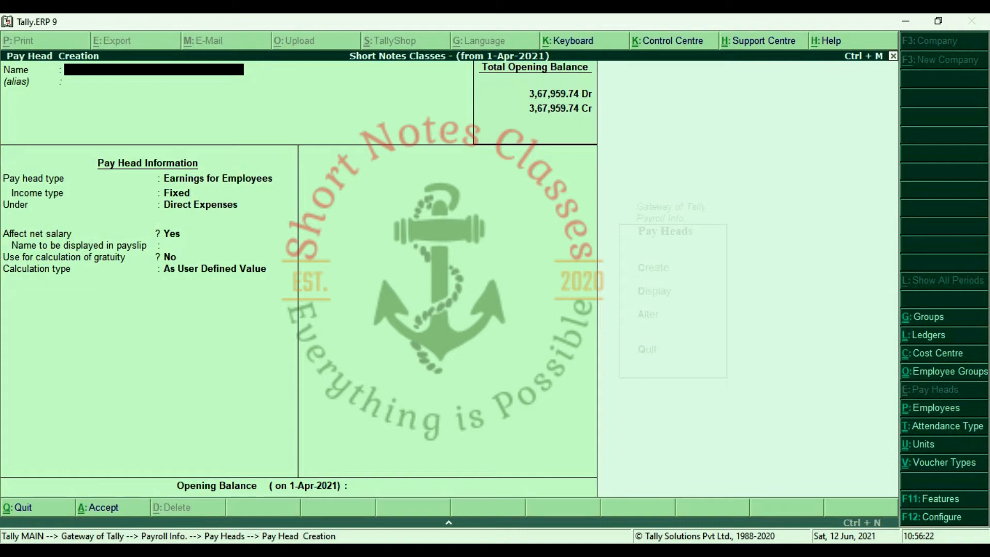
# Set up the Overtime pay head as an Indirect Expenses earning calculated On Production of Overtime.
pyautogui.write('Overtime')
pyautogui.press('Return')
pyautogui.press('Return')
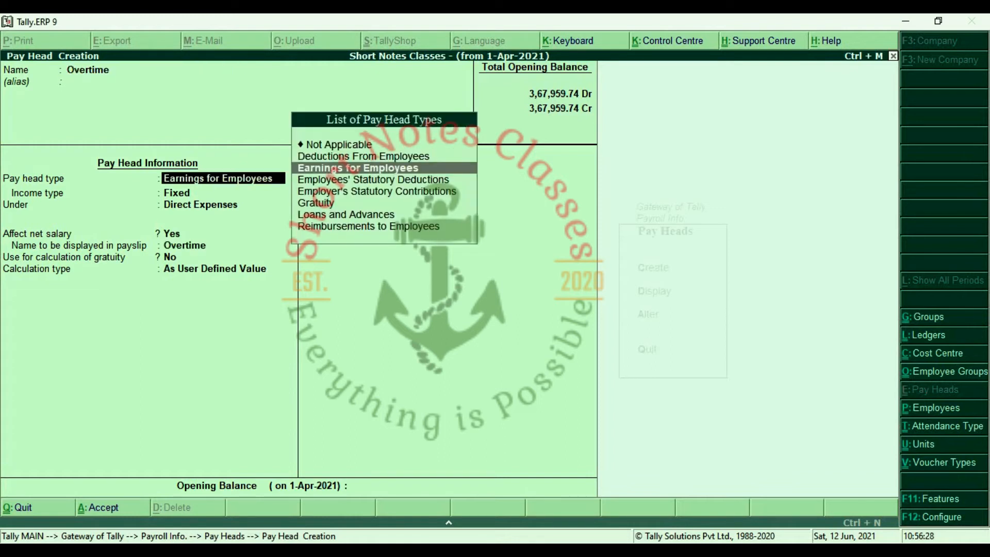
pyautogui.press('Return')
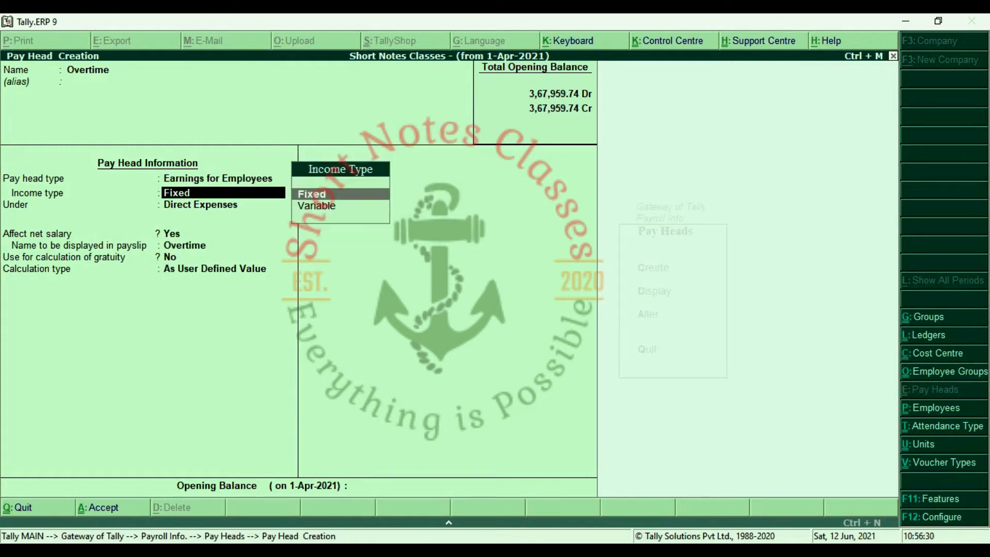
pyautogui.press('Return')
pyautogui.press('Down')
pyautogui.press('Down')
pyautogui.press('Down')
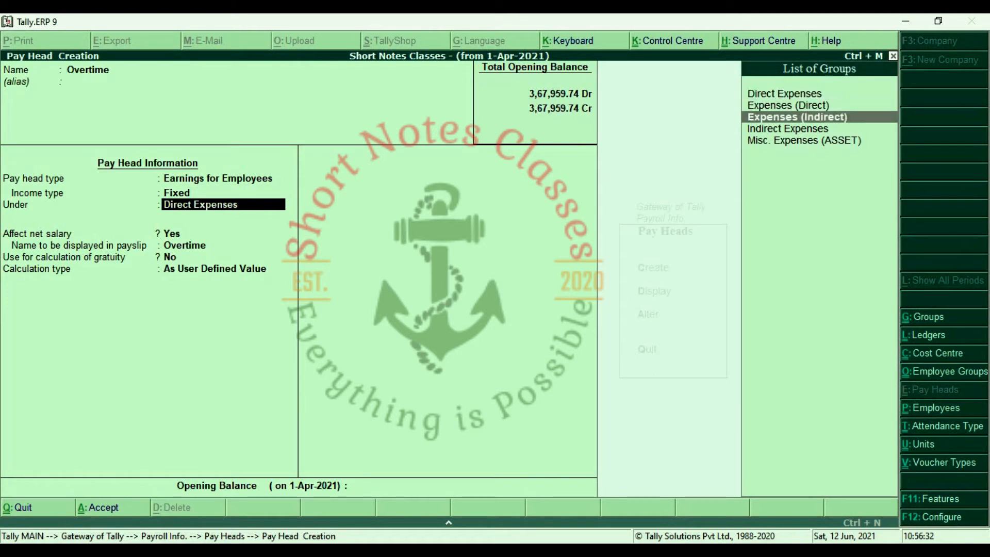
pyautogui.press('Return')
pyautogui.press('Return')
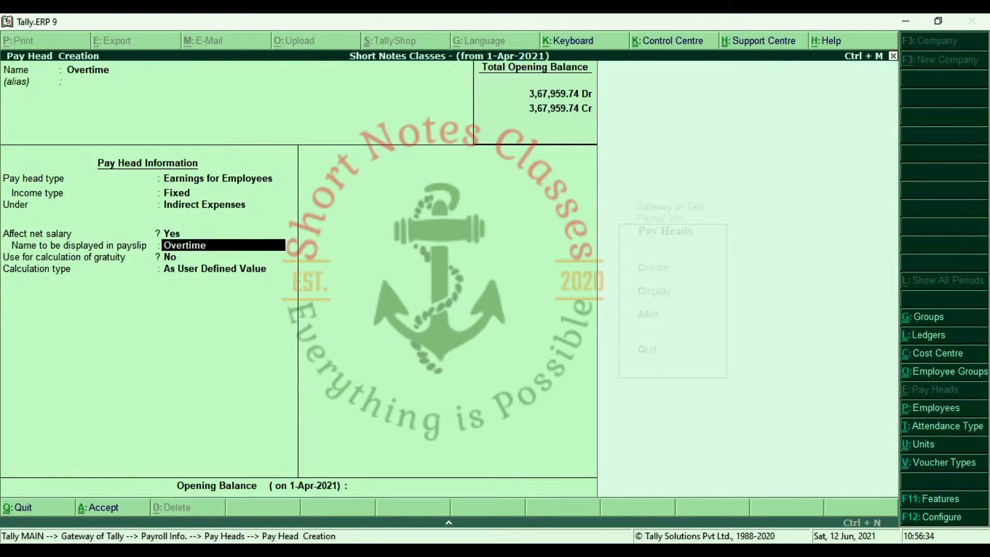
pyautogui.press('Return')
pyautogui.press('Down')
pyautogui.press('Down')
pyautogui.press('Down')
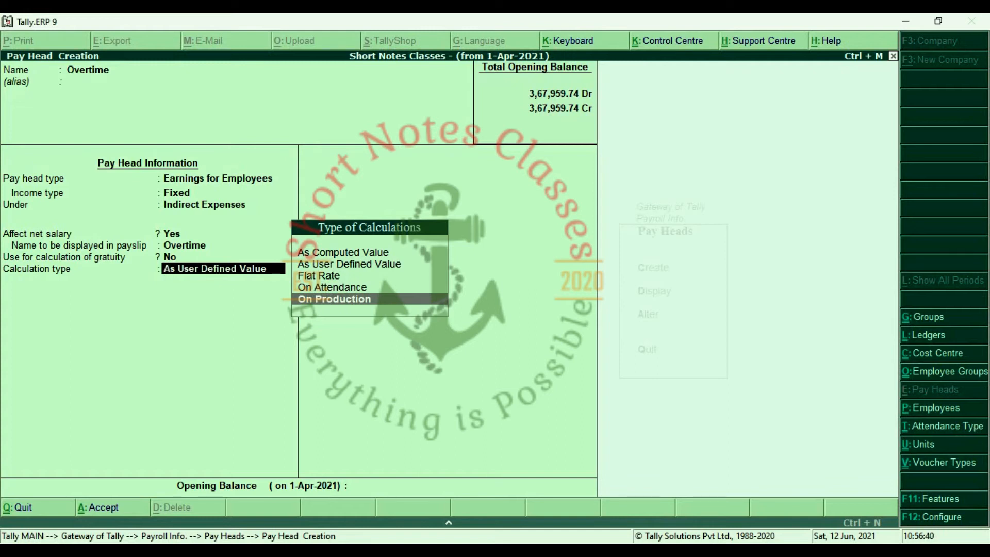
pyautogui.press('Return')
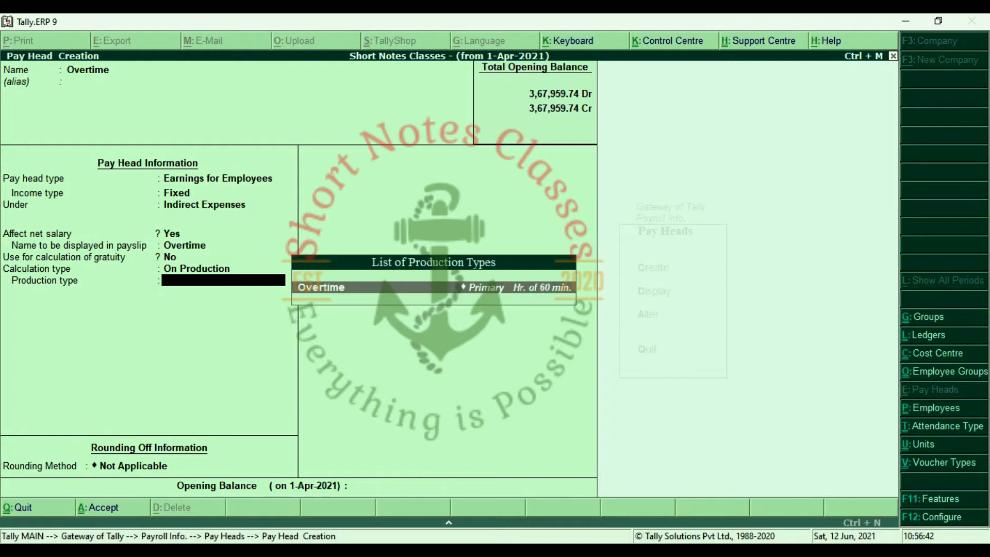
pyautogui.press('Return')
pyautogui.press('Return')
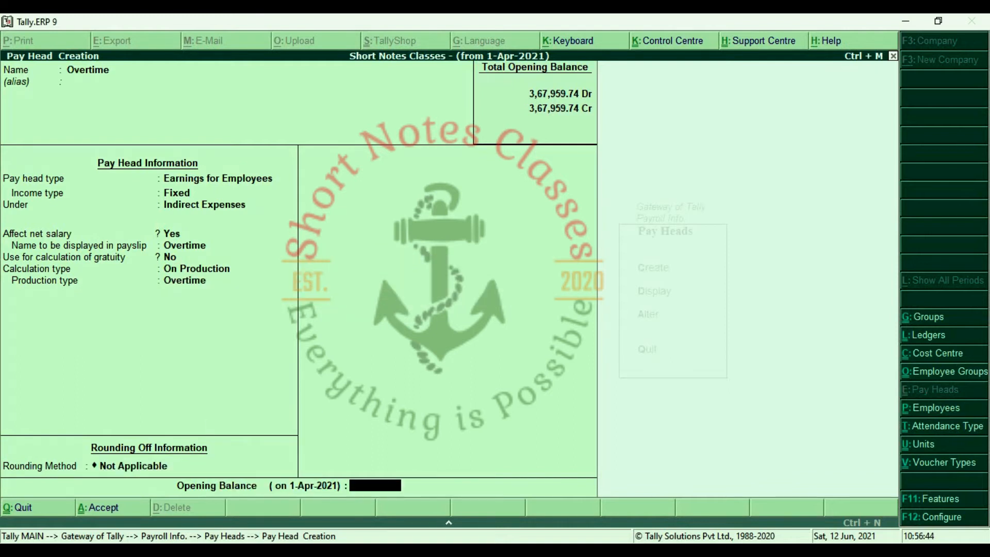
pyautogui.press('Return')
pyautogui.press('Return')
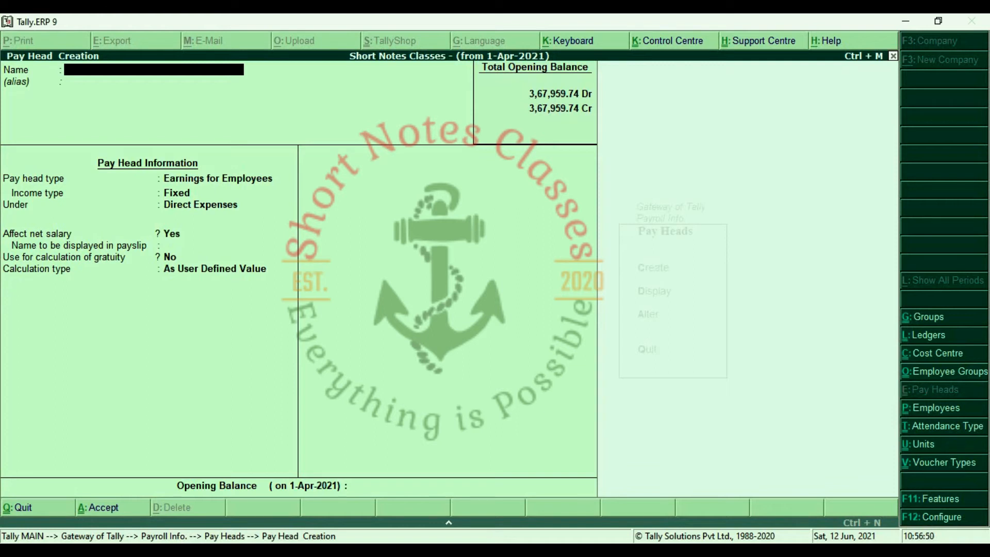
# Create the P.F. pay head as a Deduction From Employees under Current Liabilities.
pyautogui.write('P.F.')
pyautogui.press('Return')
pyautogui.press('Return')
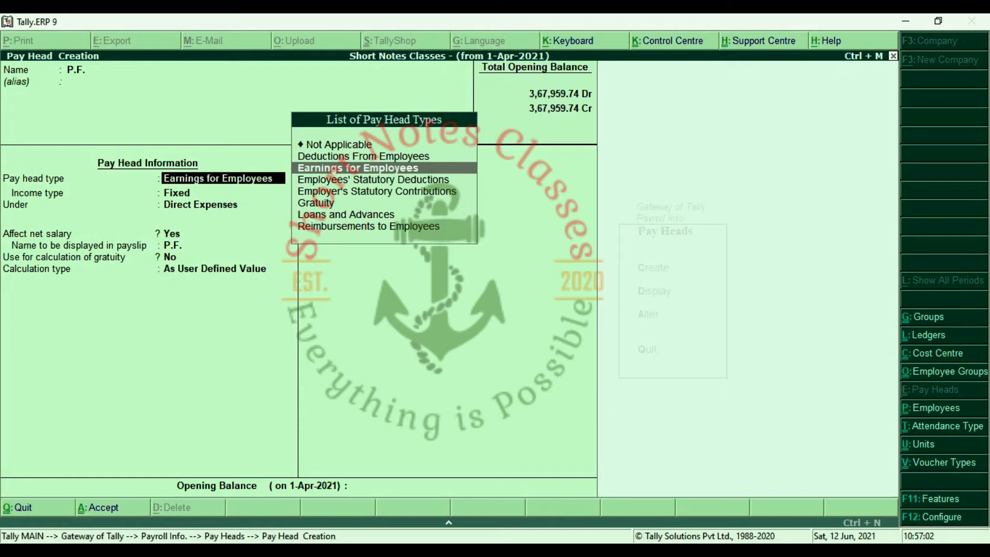
pyautogui.press('Up')
pyautogui.press('Return')
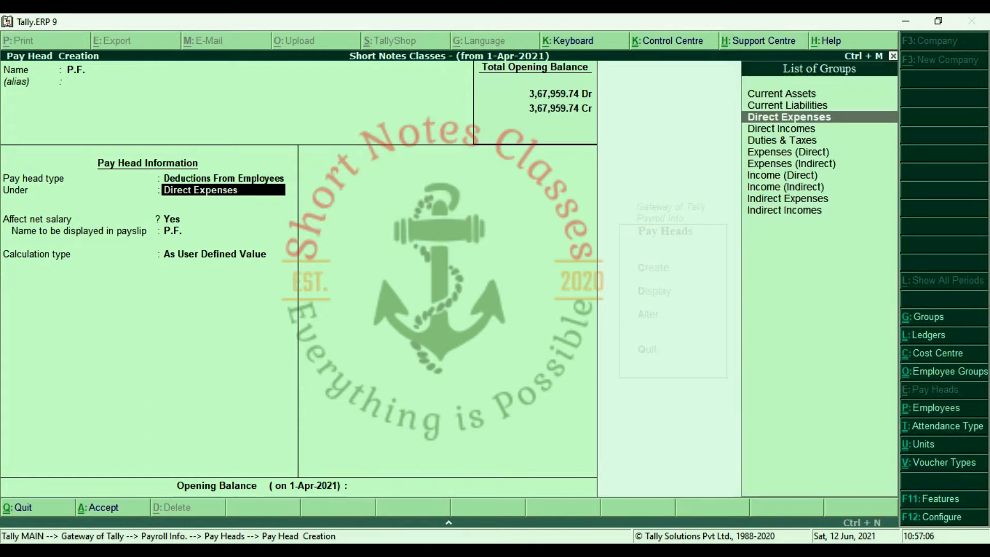
pyautogui.press('Up')
pyautogui.press('Return')
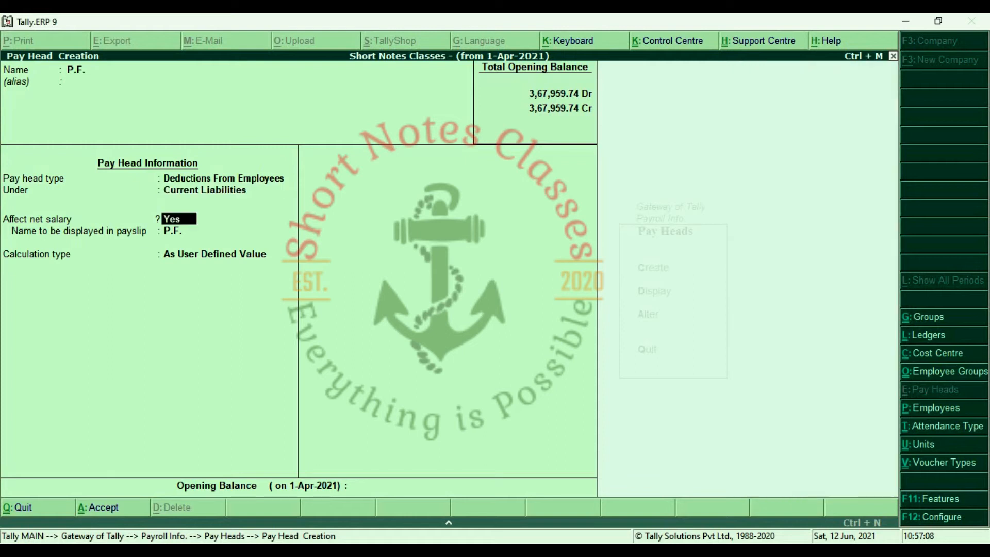
pyautogui.press('Return')
pyautogui.press('Return')
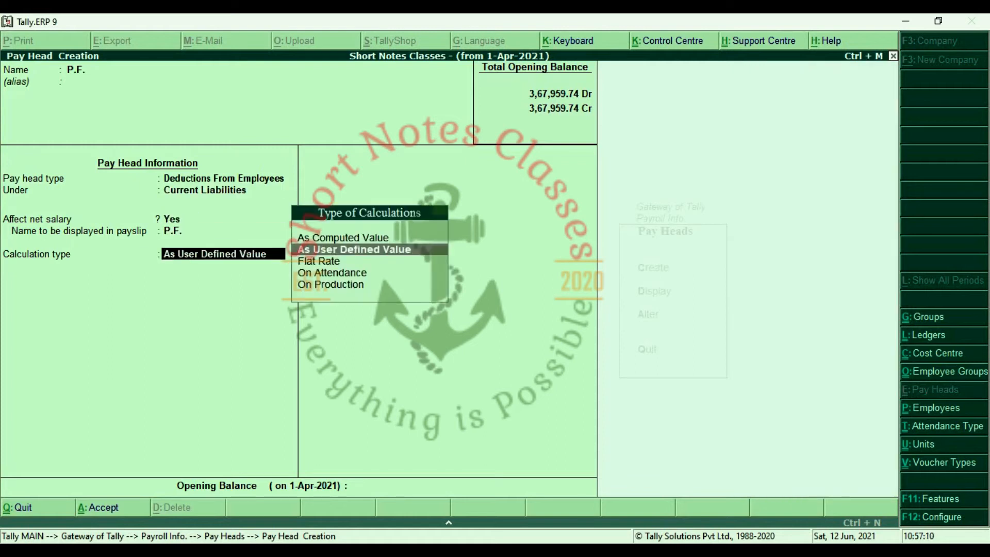
# Compute P.F. as a 10% Percentage slab on the Current Earnings Total.
pyautogui.press('Up')
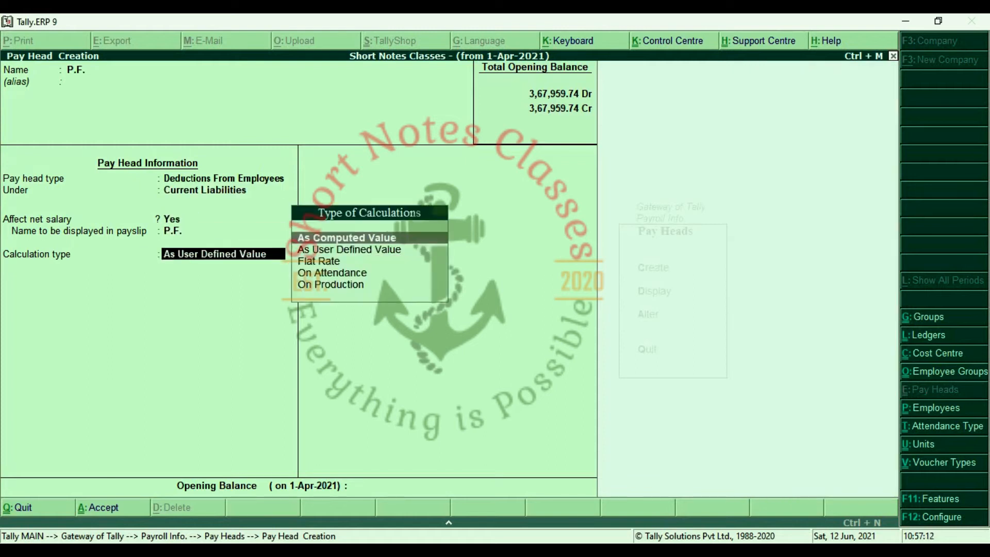
pyautogui.press('Return')
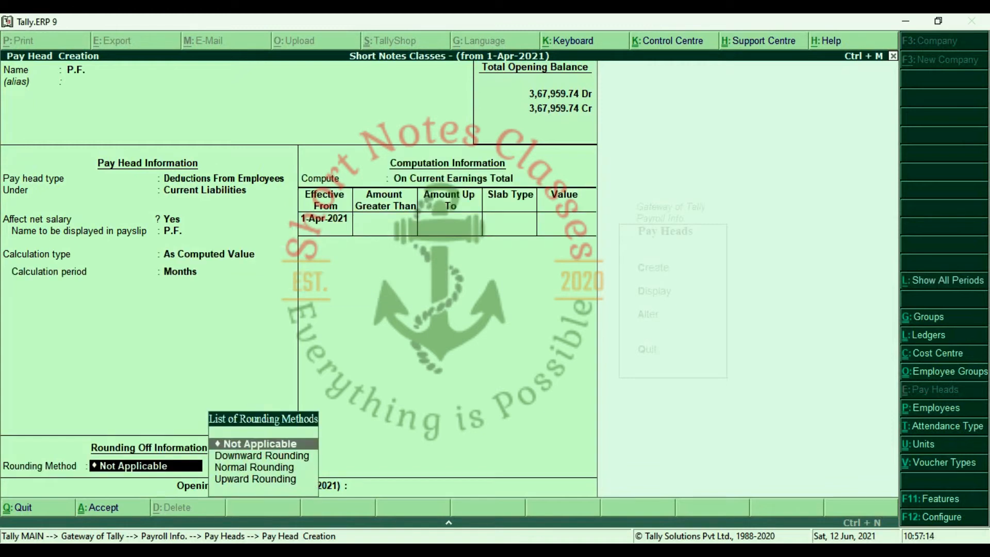
pyautogui.press('Return')
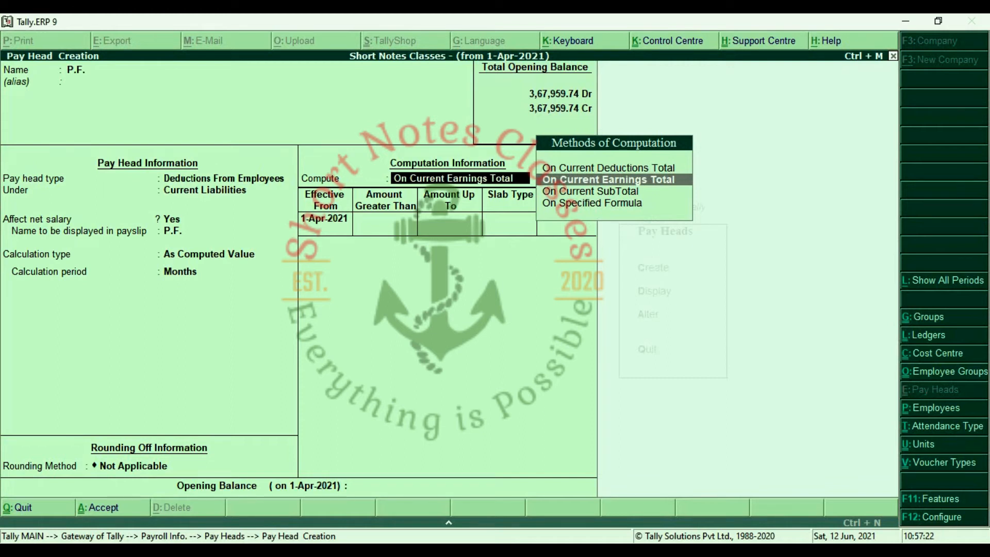
pyautogui.press('Return')
pyautogui.press('Return')
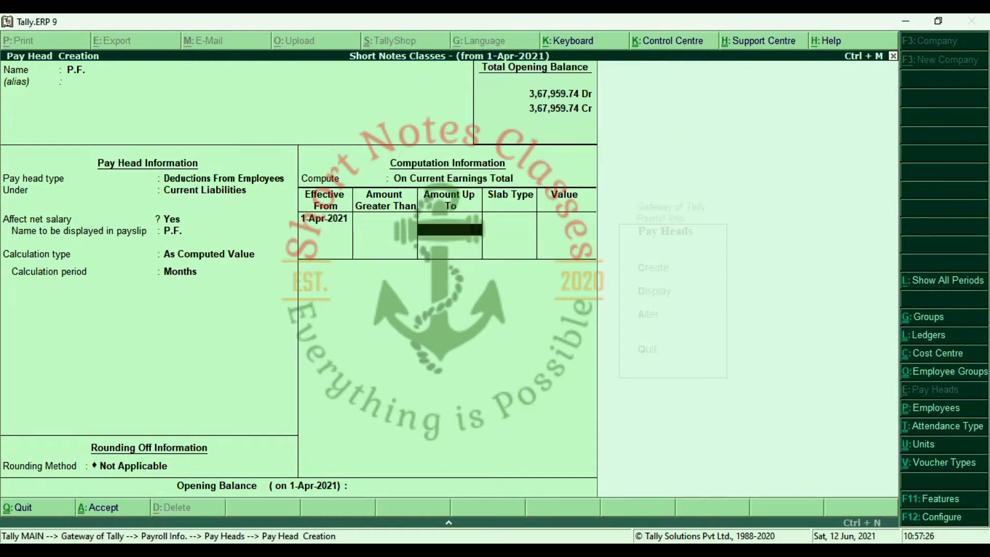
pyautogui.press('Return')
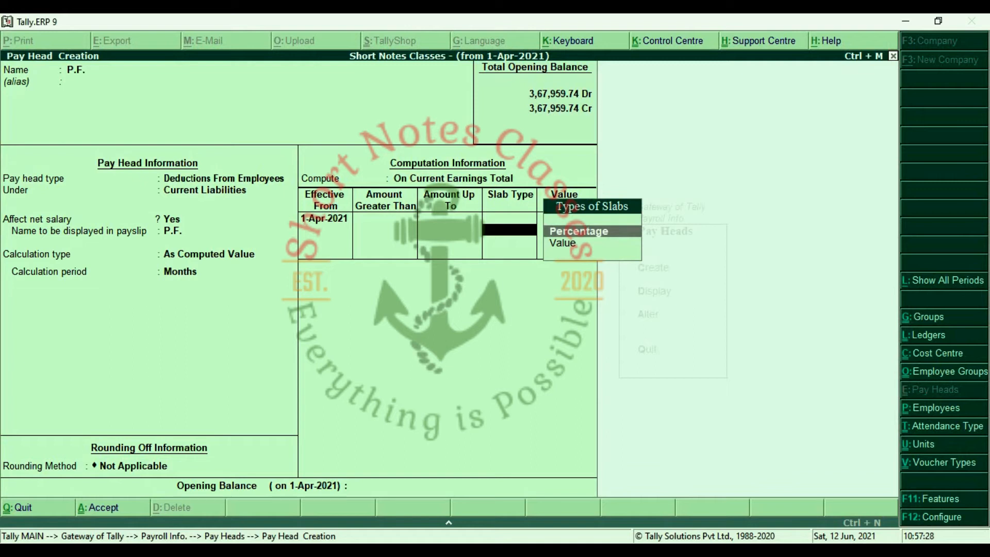
pyautogui.press('Return')
pyautogui.write('10')
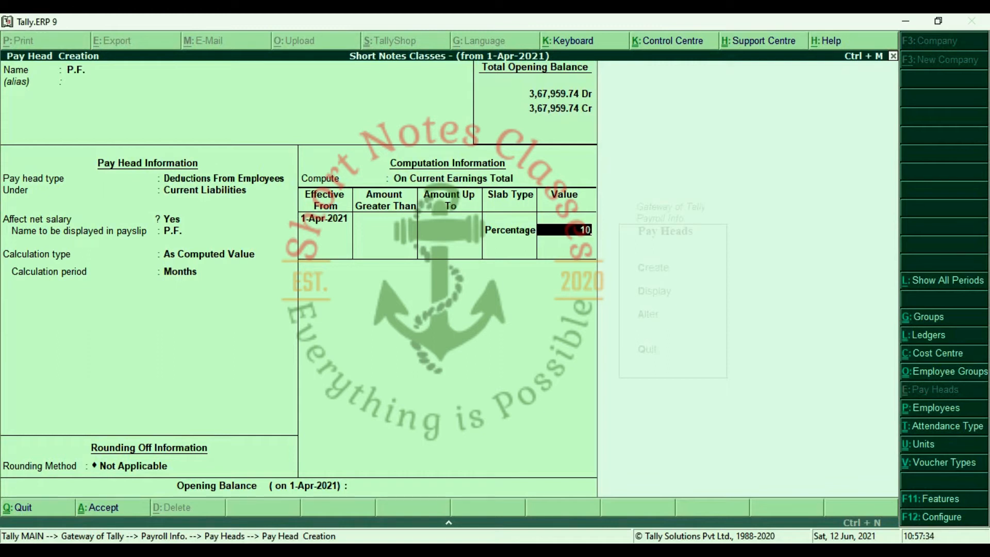
pyautogui.press('Return')
pyautogui.press('Return')
pyautogui.press('Return')
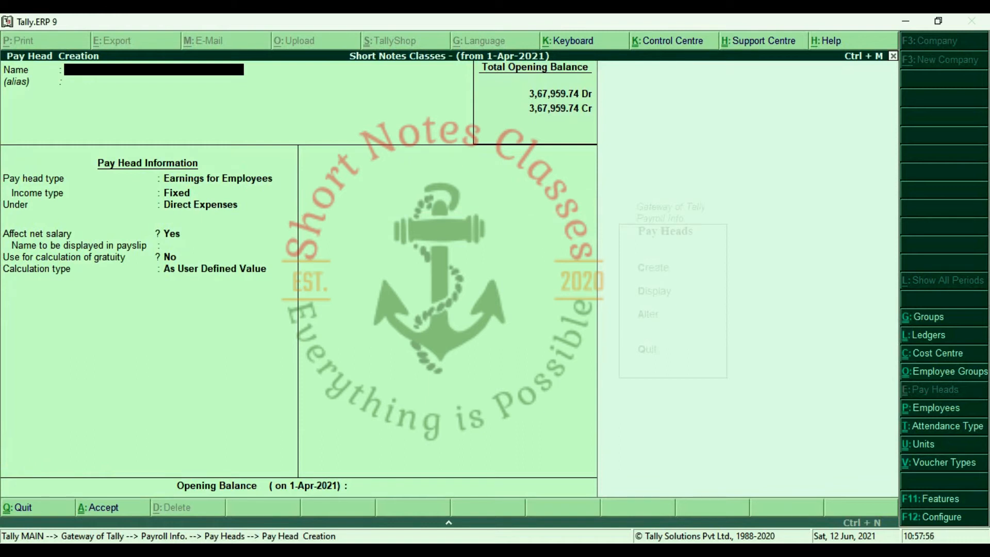
# Leave pay head creation and start defining salary details for the Account Department group.
pyautogui.press('Escape')
pyautogui.press('y')
pyautogui.press('Escape')
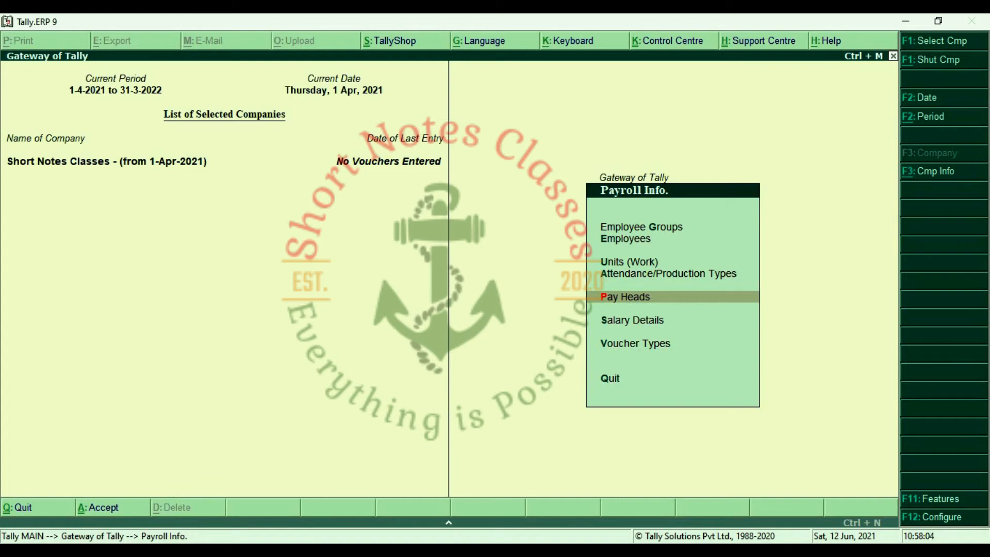
pyautogui.press('Down')
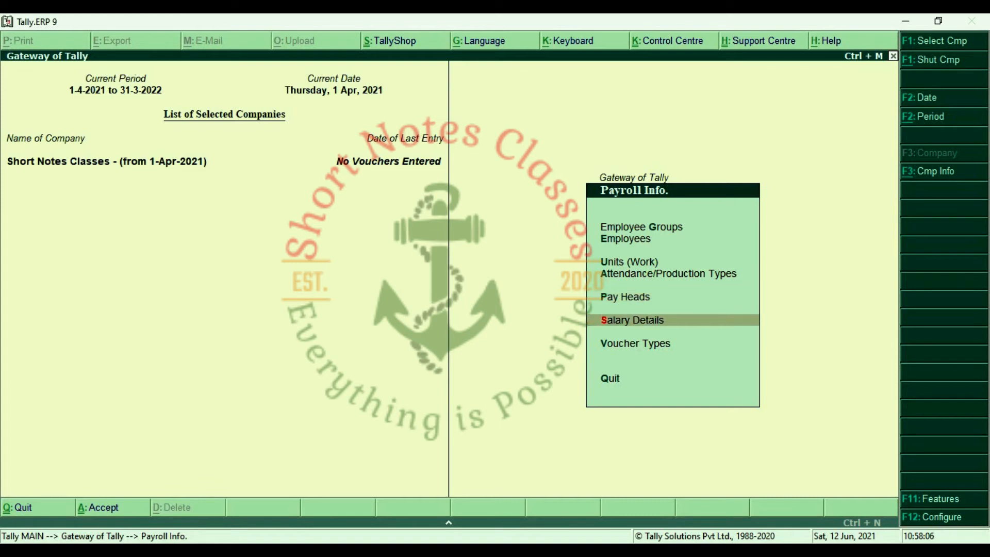
pyautogui.press('Return')
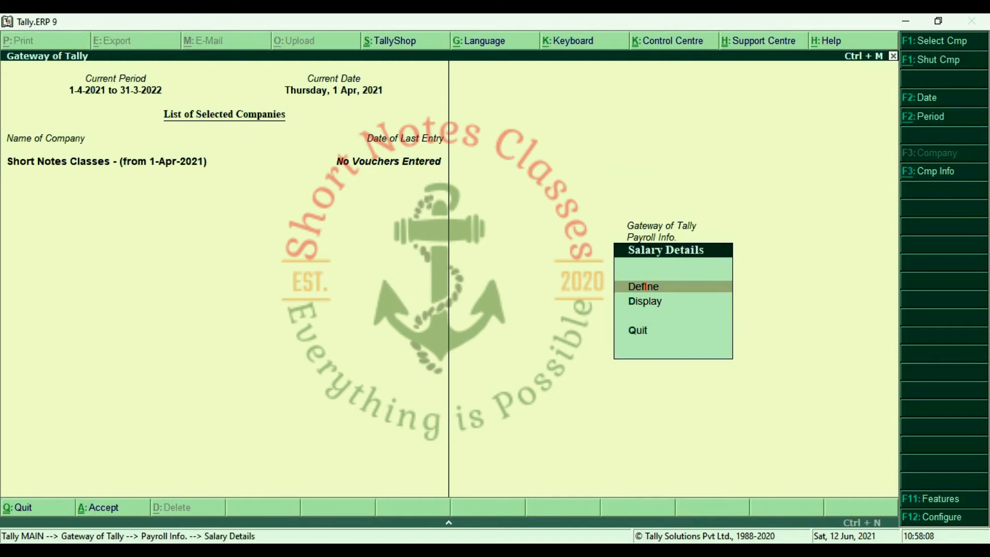
pyautogui.press('Return')
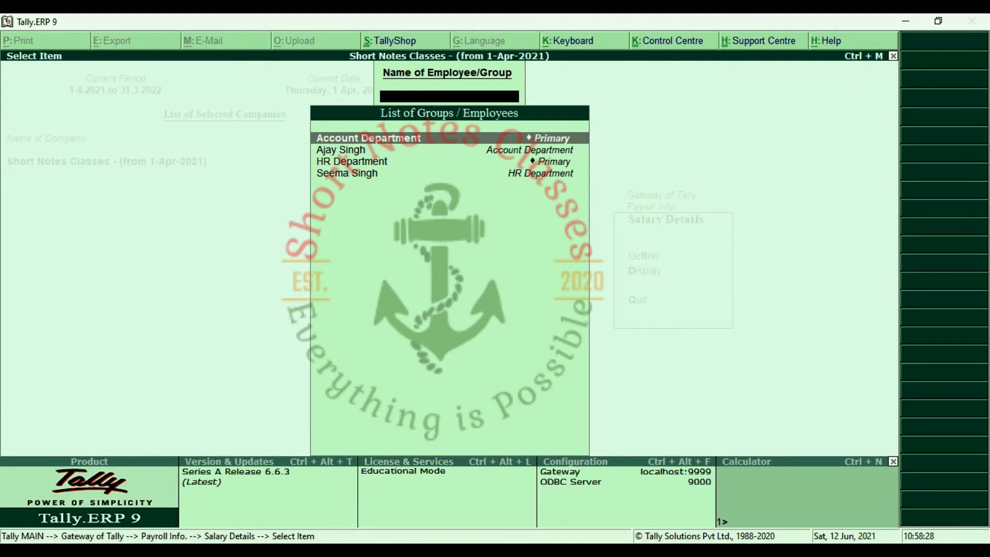
pyautogui.press('Down')
pyautogui.press('Down')
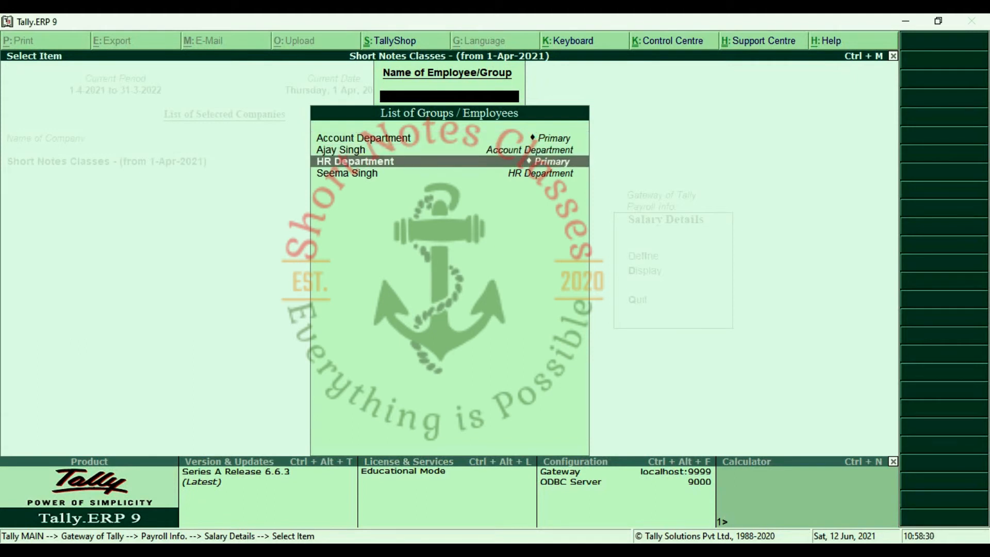
pyautogui.press('Up')
pyautogui.press('Up')
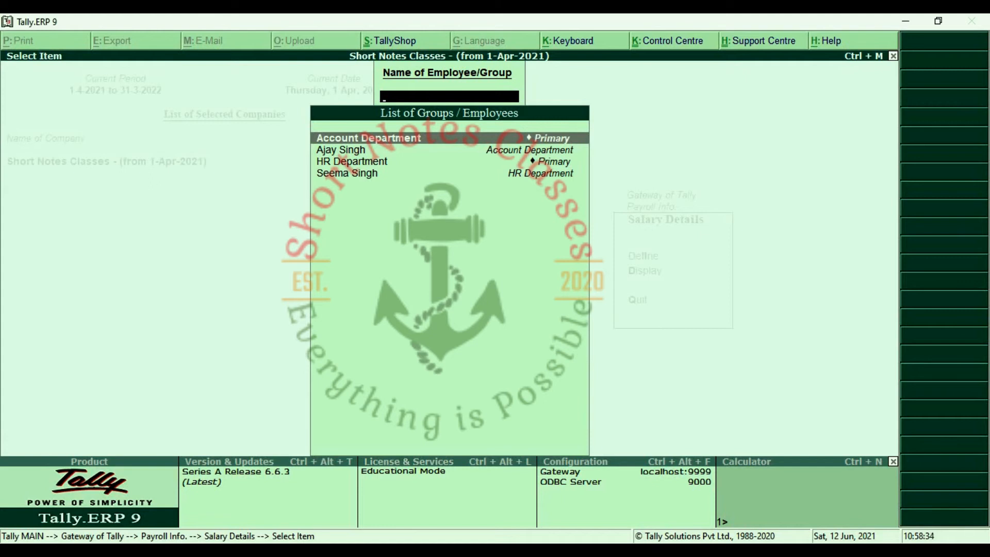
pyautogui.press('Return')
# Set the effective date to 1-Apr-2021 and add Basic Salary at 675 per day.
pyautogui.write('1.4')
pyautogui.press('Return')
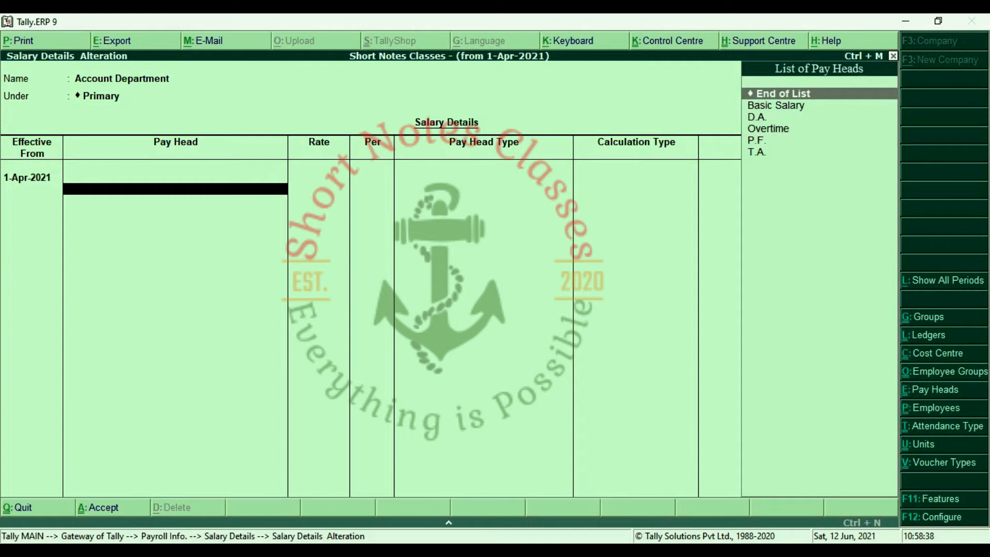
pyautogui.press('Down')
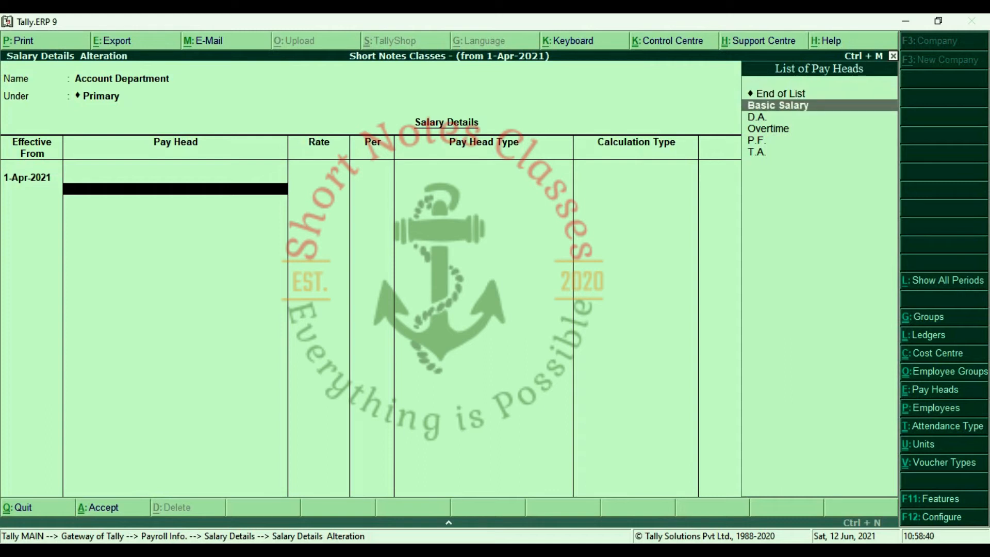
pyautogui.press('Return')
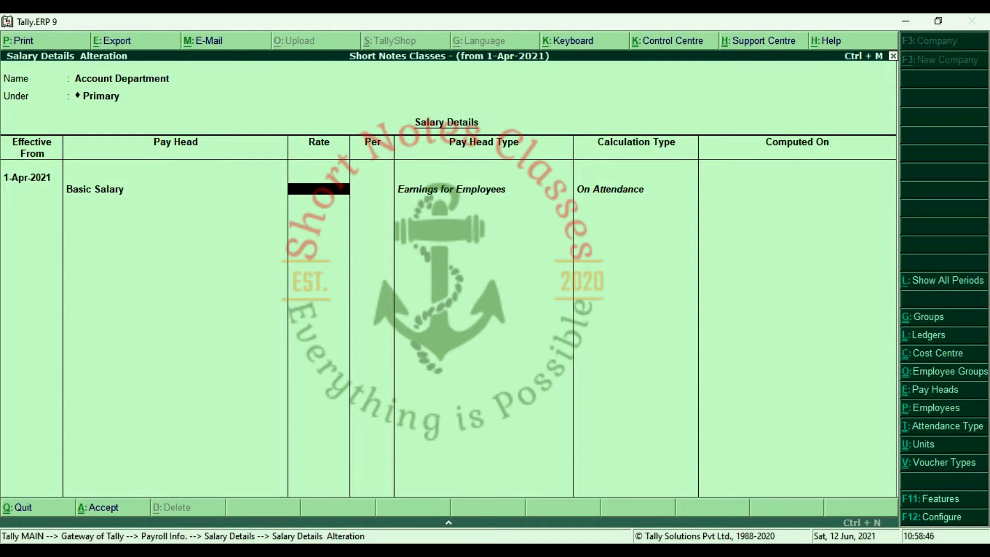
pyautogui.write('675')
pyautogui.press('Return')
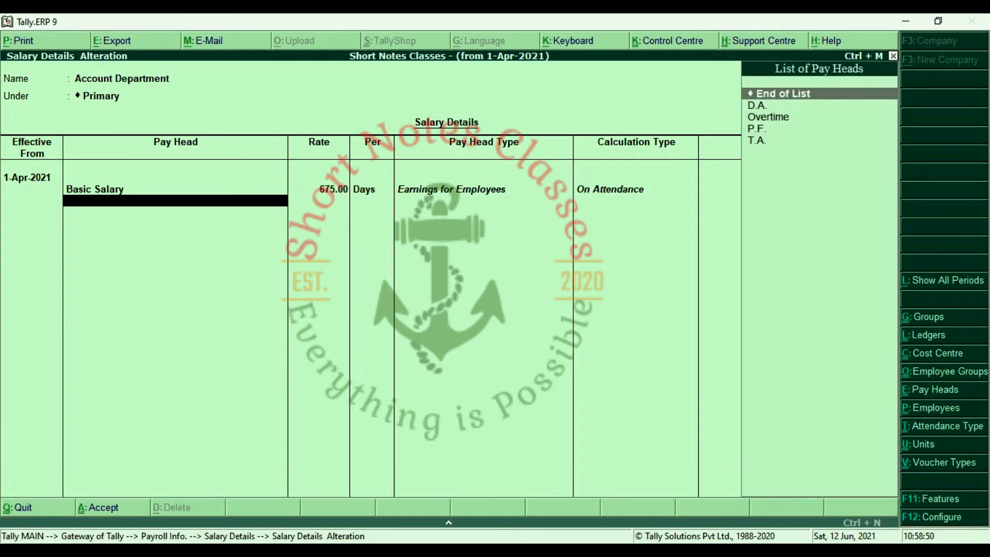
# Add D.A. and T.A. at 750 per month to the Account Department structure.
pyautogui.press('Down')
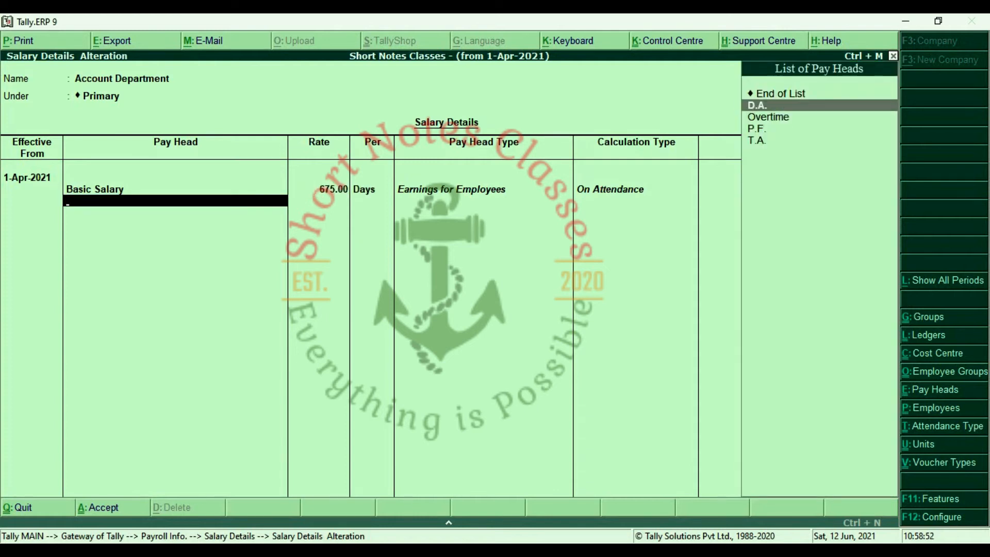
pyautogui.press('Return')
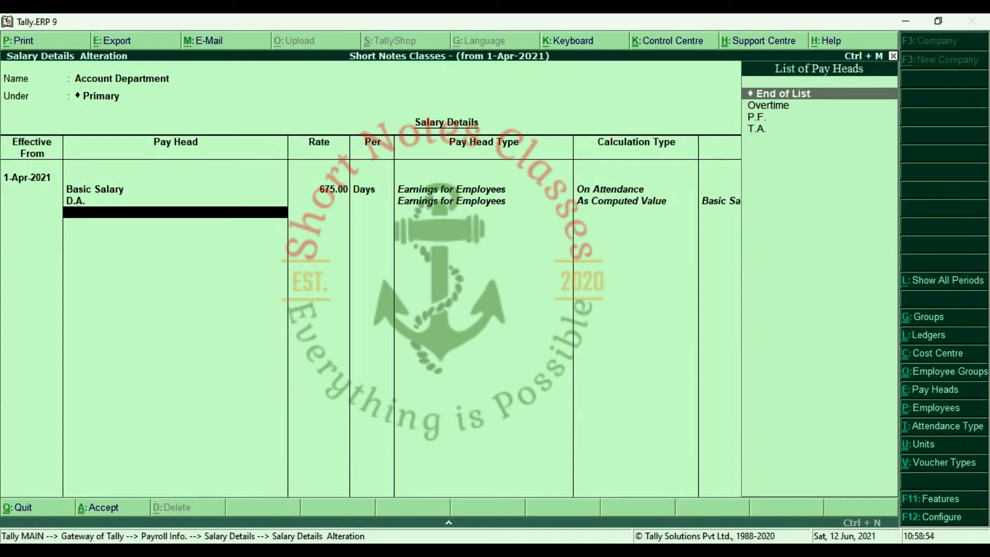
pyautogui.press('Down')
pyautogui.press('Down')
pyautogui.press('Down')
pyautogui.press('Return')
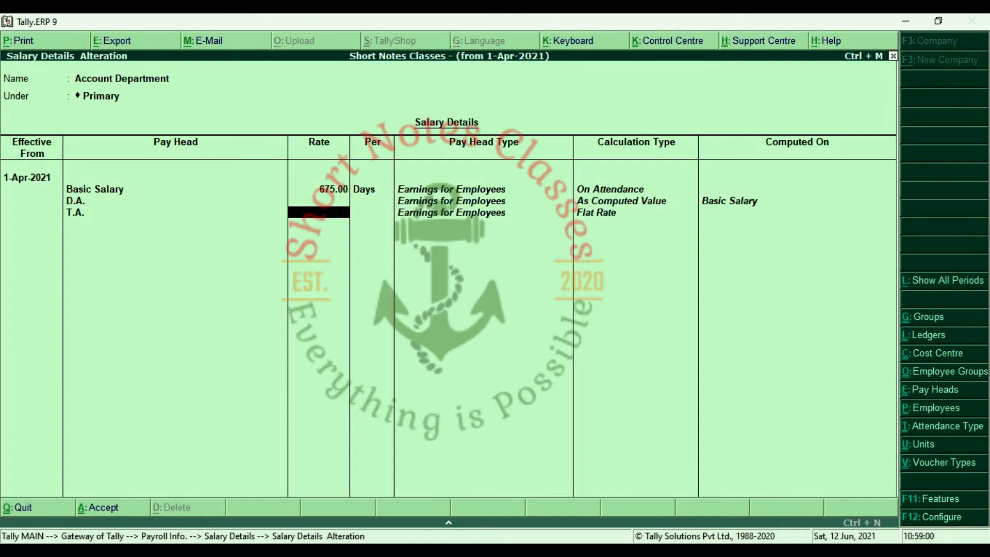
pyautogui.write('750')
pyautogui.press('Return')
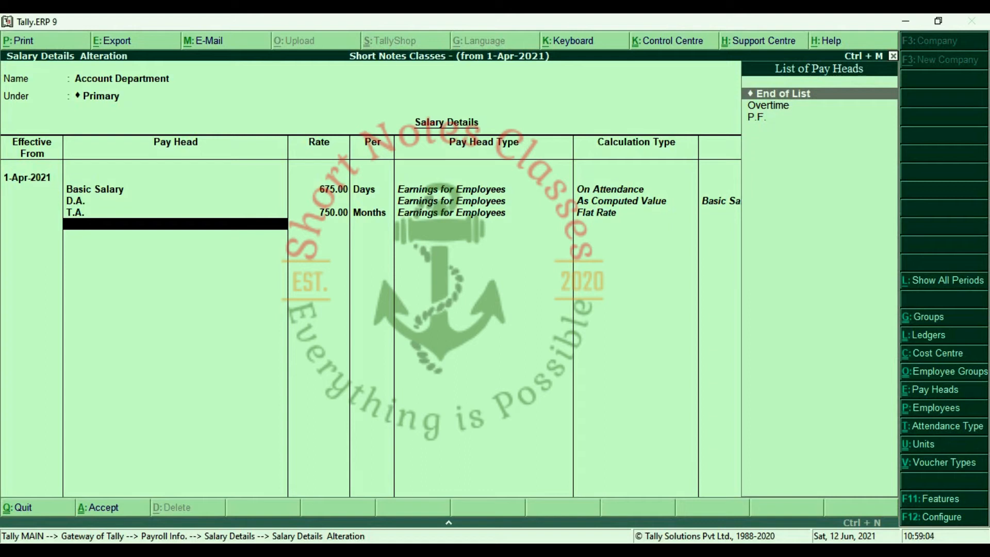
# Add Overtime at 120 per hour and the P.F. deduction, then finish the list.
pyautogui.press('Down')
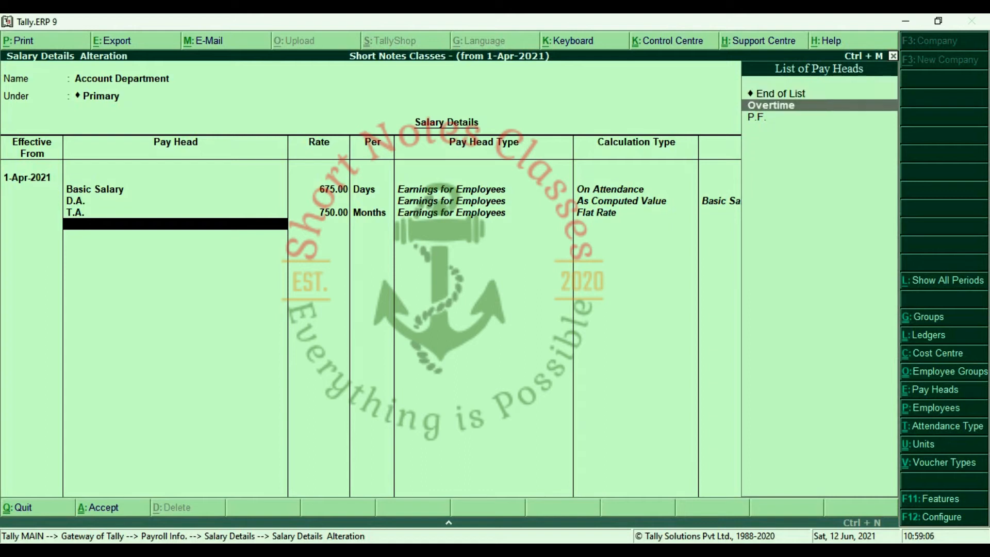
pyautogui.press('Return')
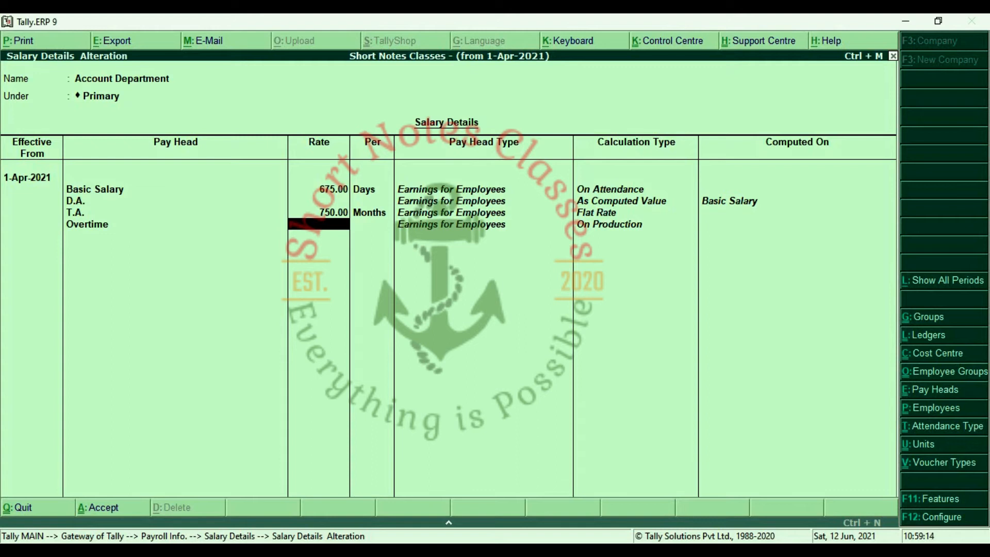
pyautogui.write('120')
pyautogui.press('Return')
pyautogui.press('Return')
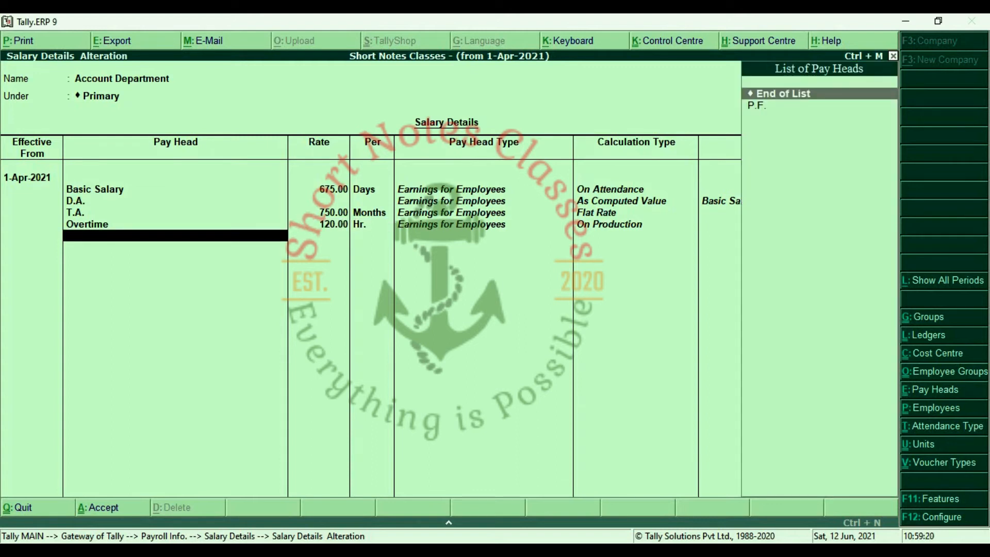
pyautogui.press('Down')
pyautogui.press('Return')
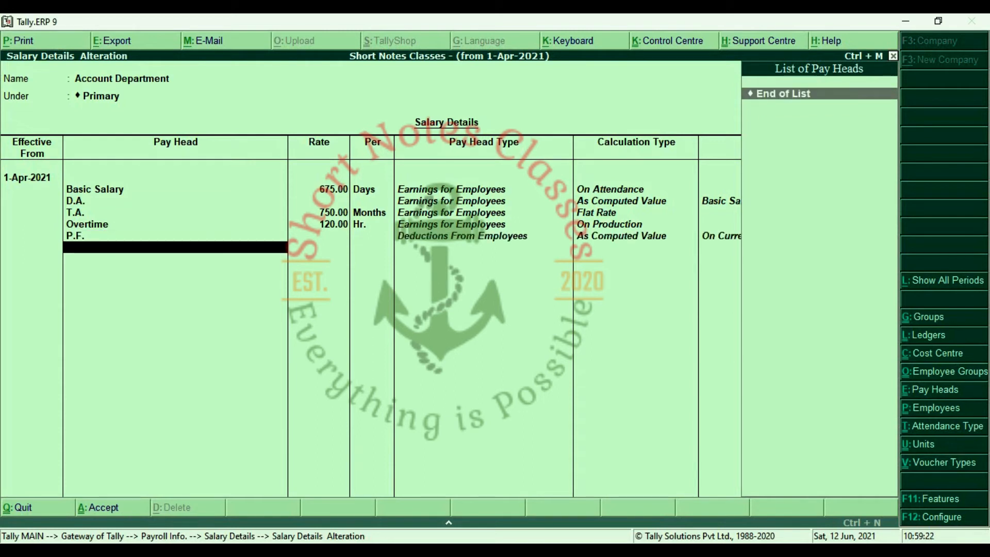
pyautogui.press('Return')
pyautogui.press('Return')
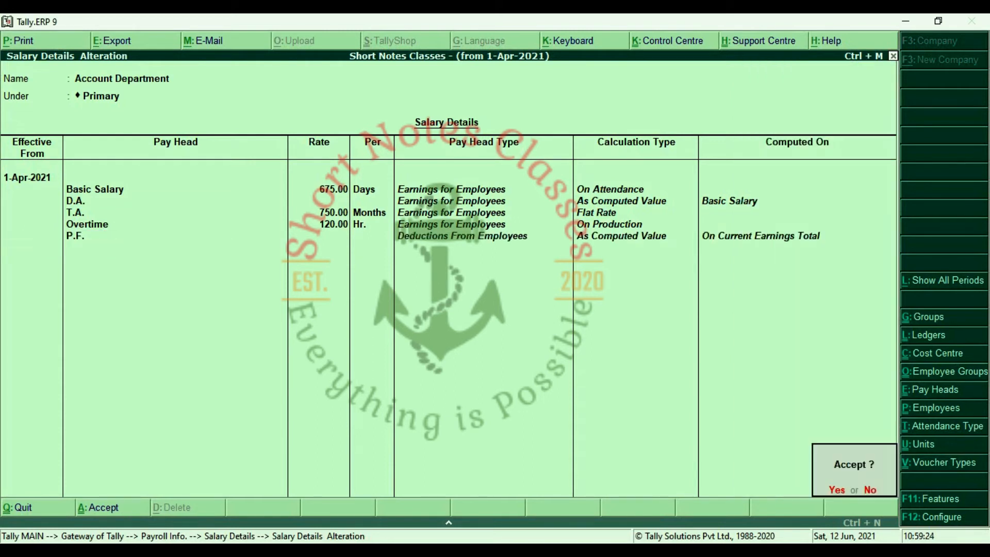
pyautogui.press('Return')
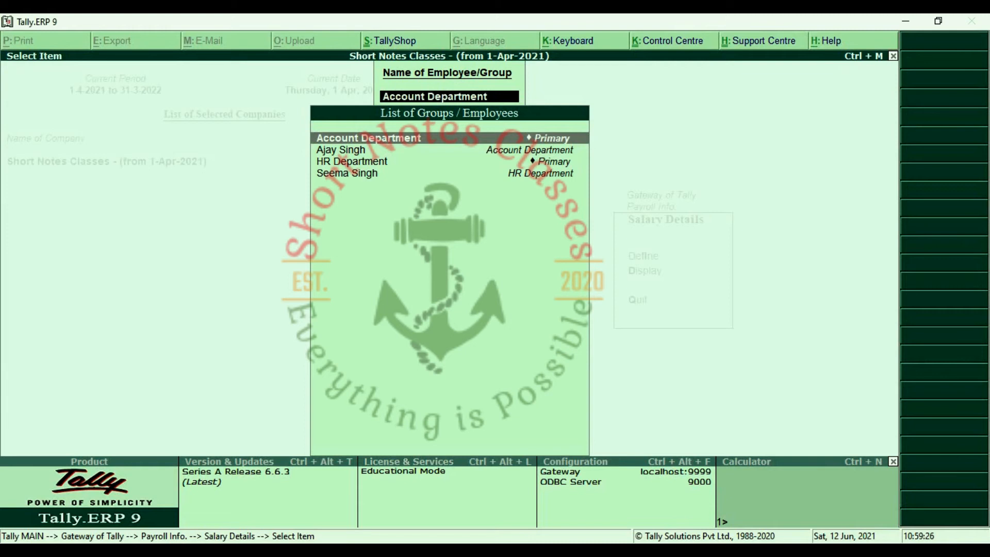
# Open HR Department's salary details effective 1-Apr-2021 and choose Start Afresh.
pyautogui.press('Down')
pyautogui.press('Down')
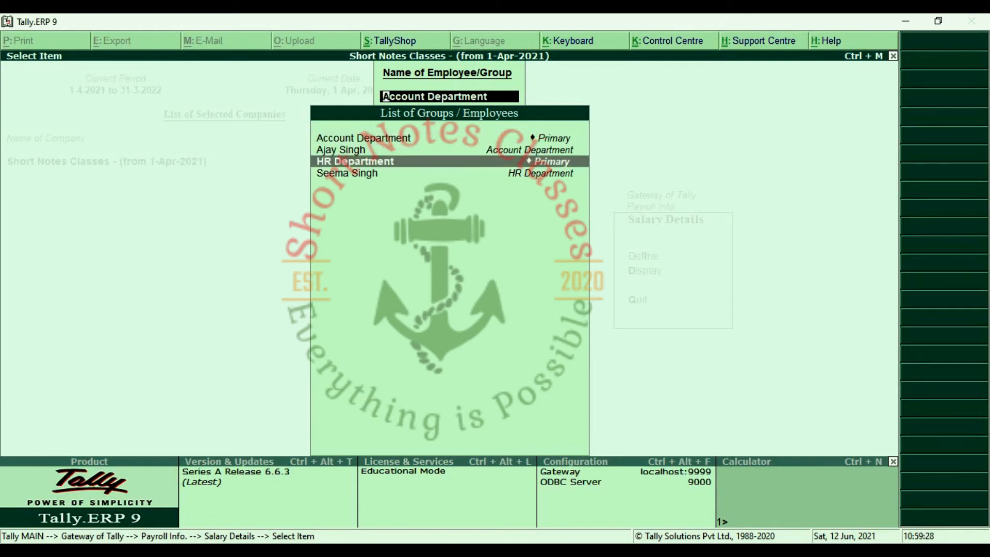
pyautogui.press('Return')
pyautogui.write('1-4')
pyautogui.press('Return')
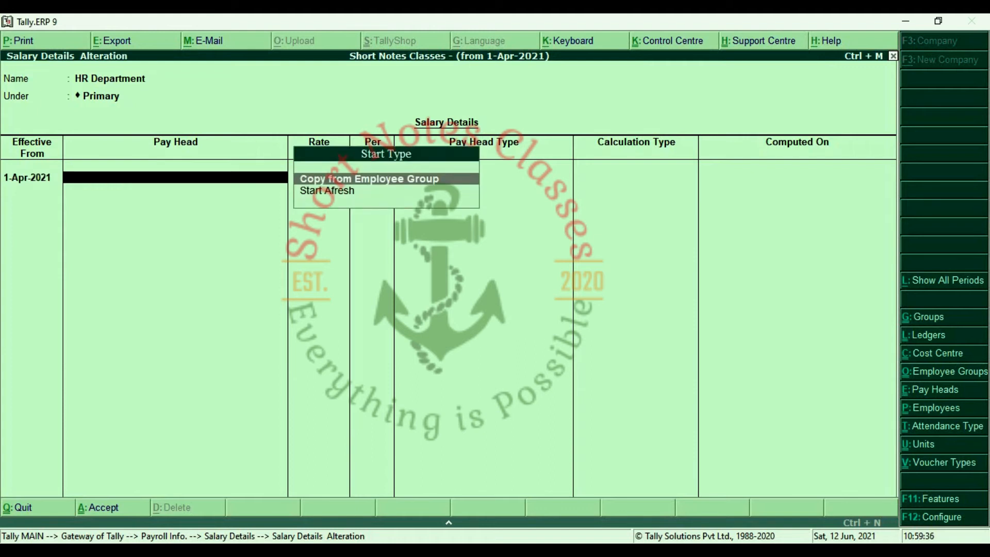
pyautogui.press('Down')
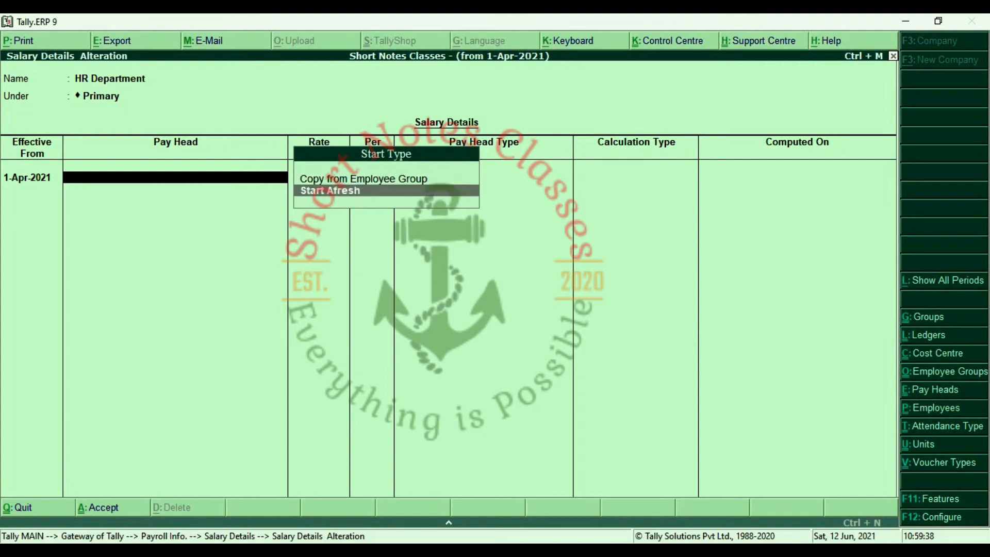
pyautogui.press('Up')
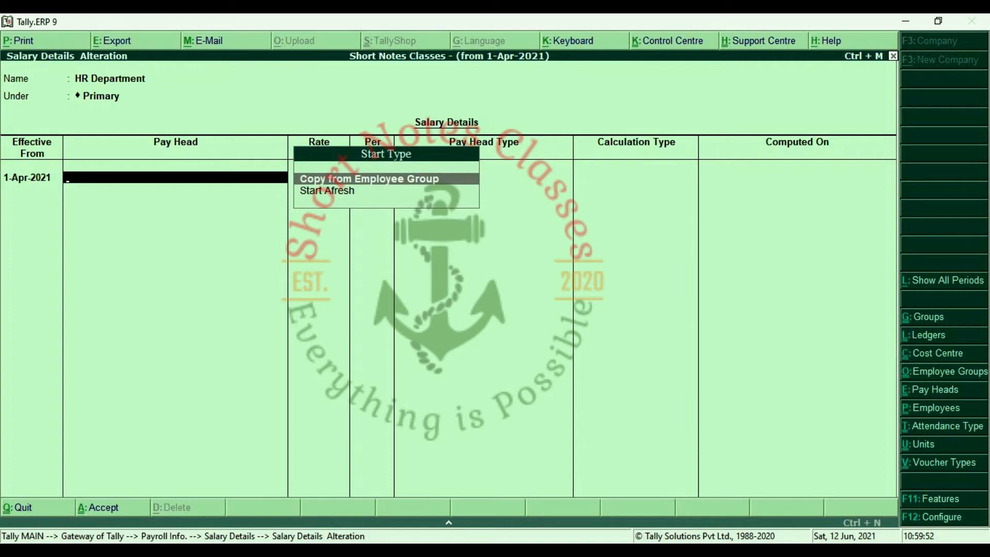
pyautogui.press('Down')
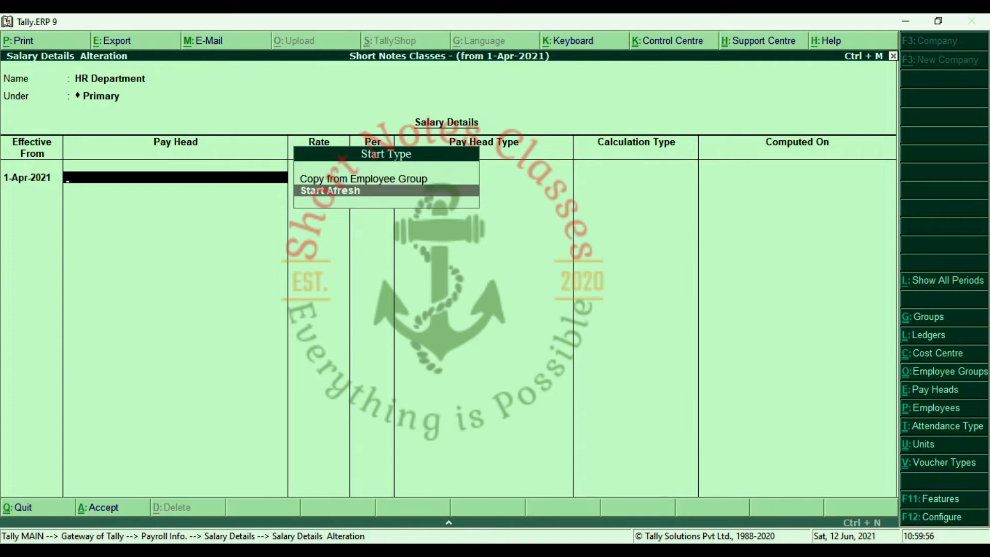
pyautogui.press('Return')
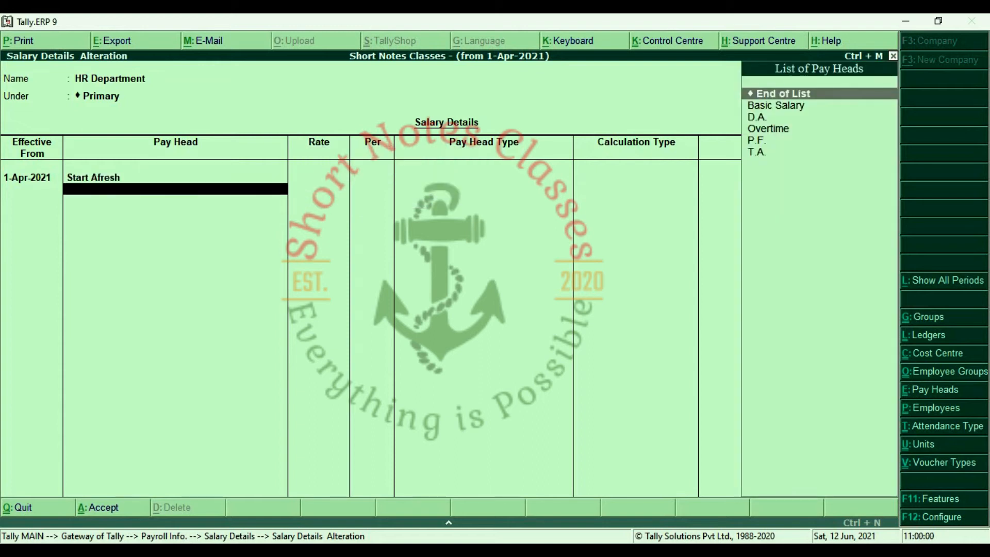
# Add Basic Salary at 525 per day, D.A., and T.A. at 700 per month.
pyautogui.press('Down')
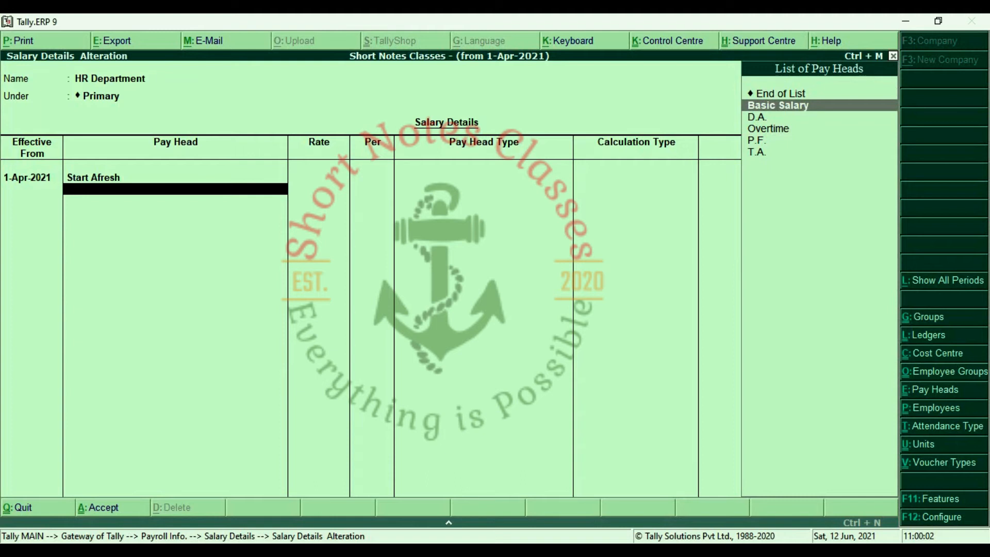
pyautogui.press('Return')
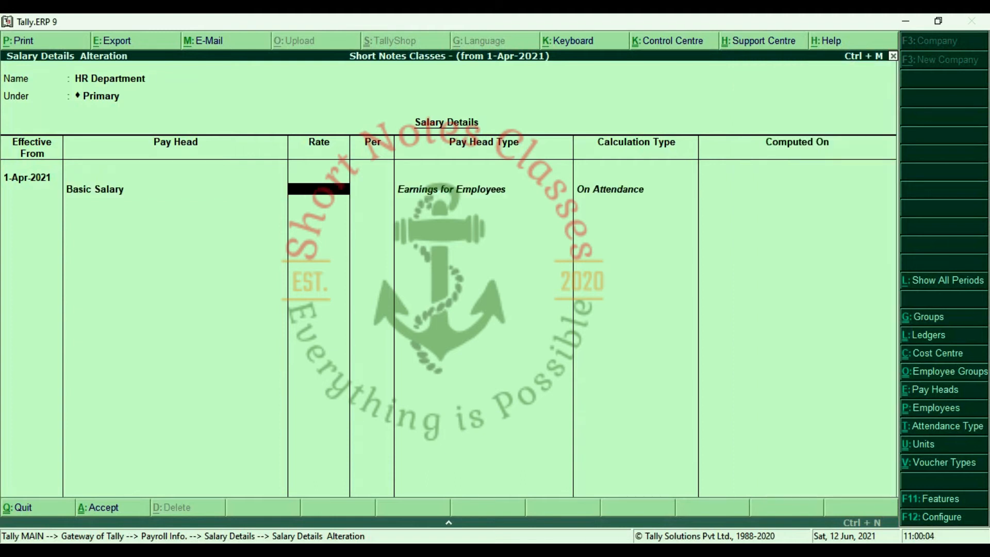
pyautogui.write('525')
pyautogui.press('Return')
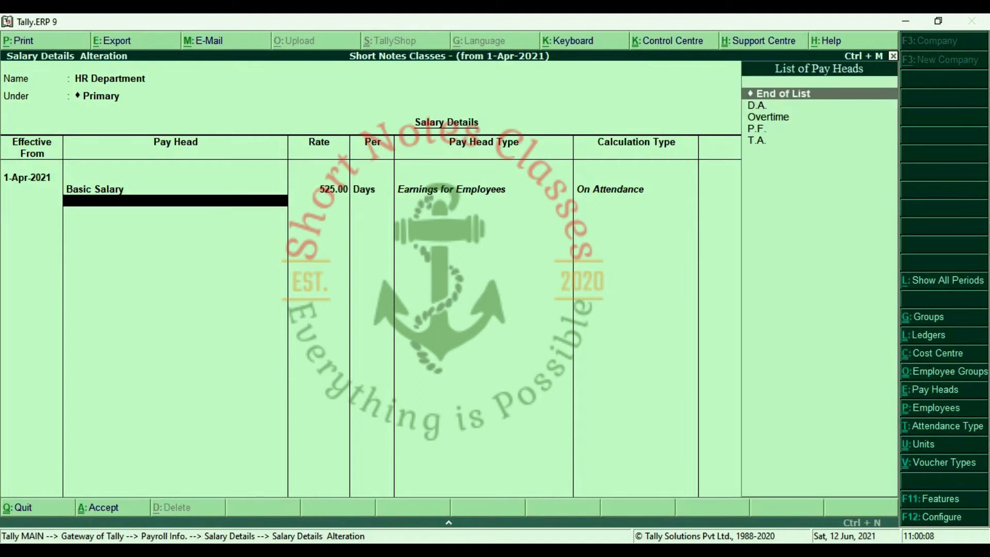
pyautogui.press('Down')
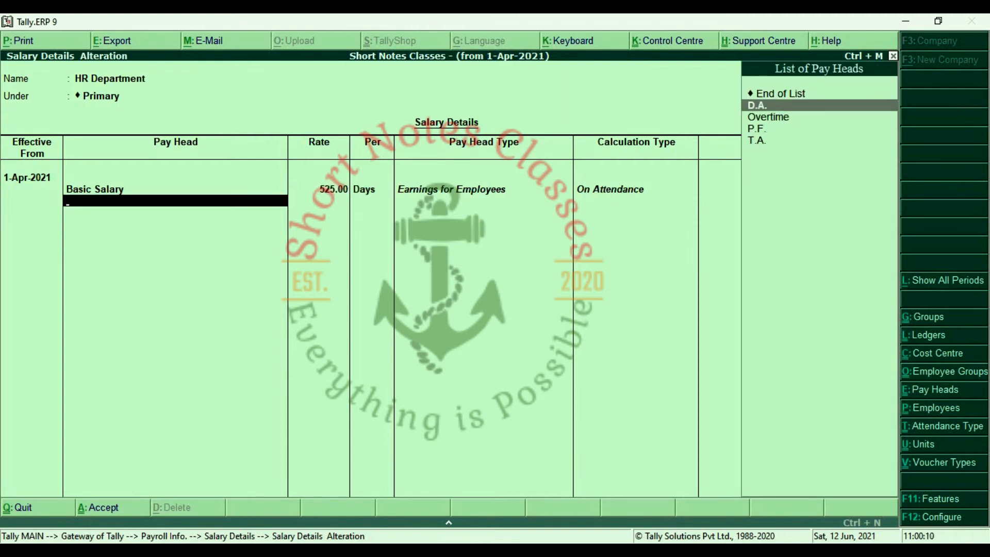
pyautogui.press('Return')
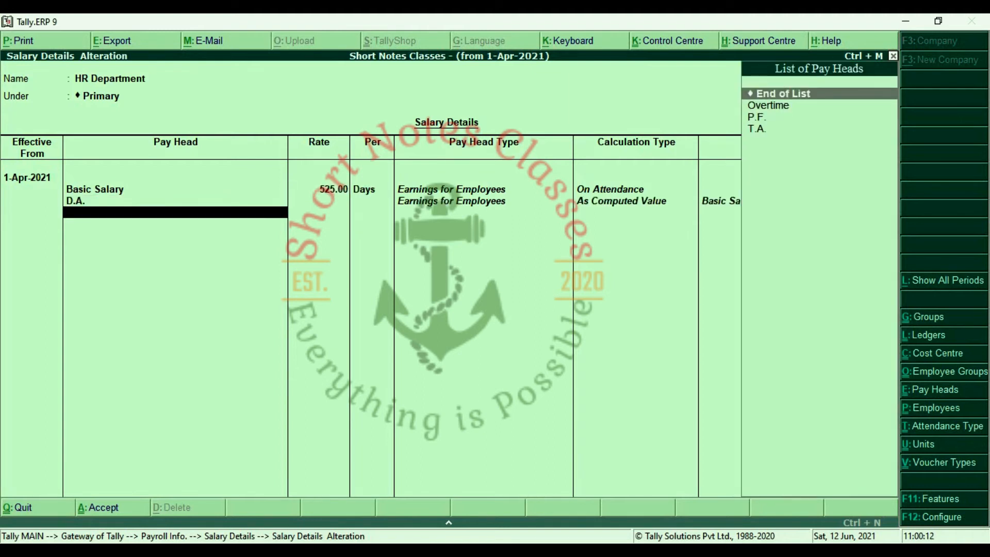
pyautogui.press('Down')
pyautogui.press('Down')
pyautogui.press('Down')
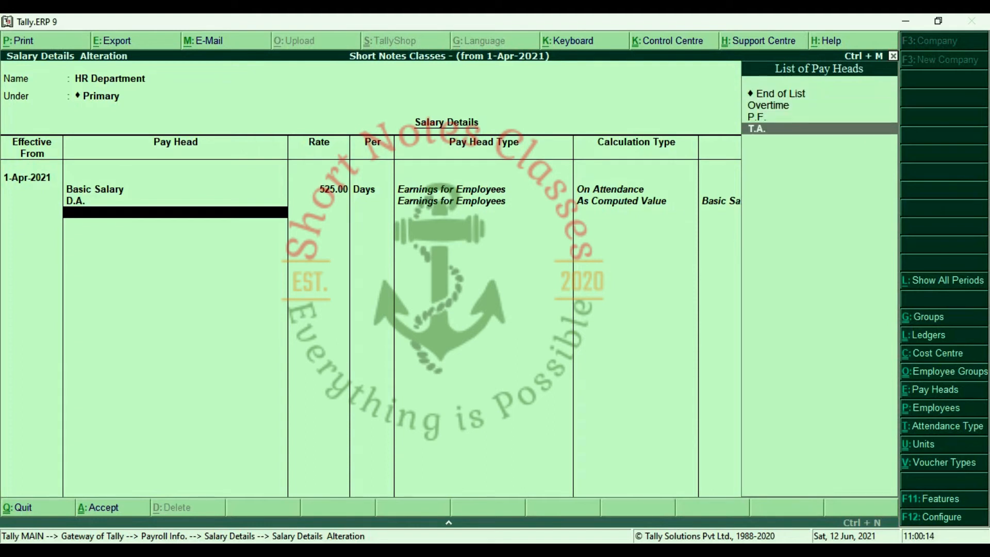
pyautogui.press('Return')
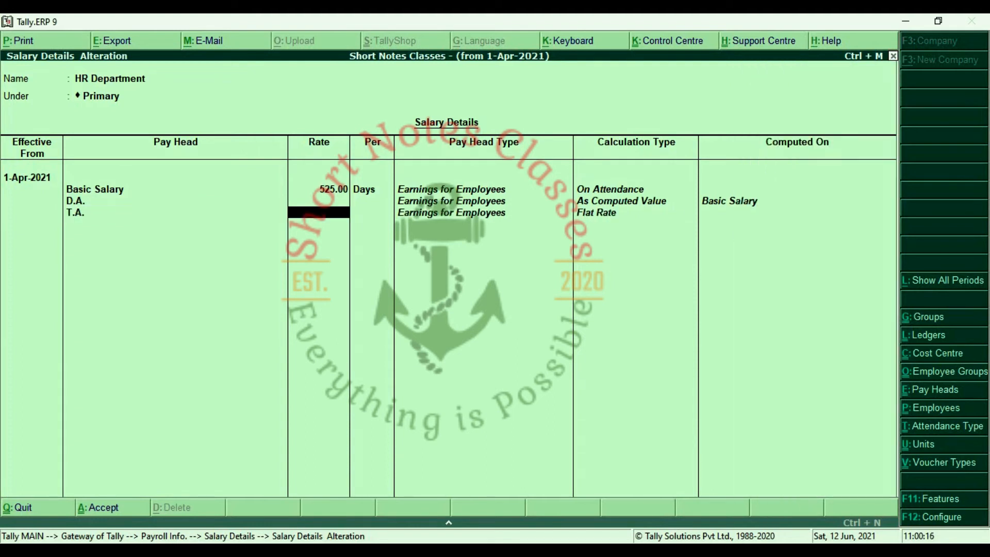
pyautogui.write('700')
pyautogui.press('Return')
# Add Overtime at 100 per hour and the P.F. deduction, then save the details.
pyautogui.press('Down')
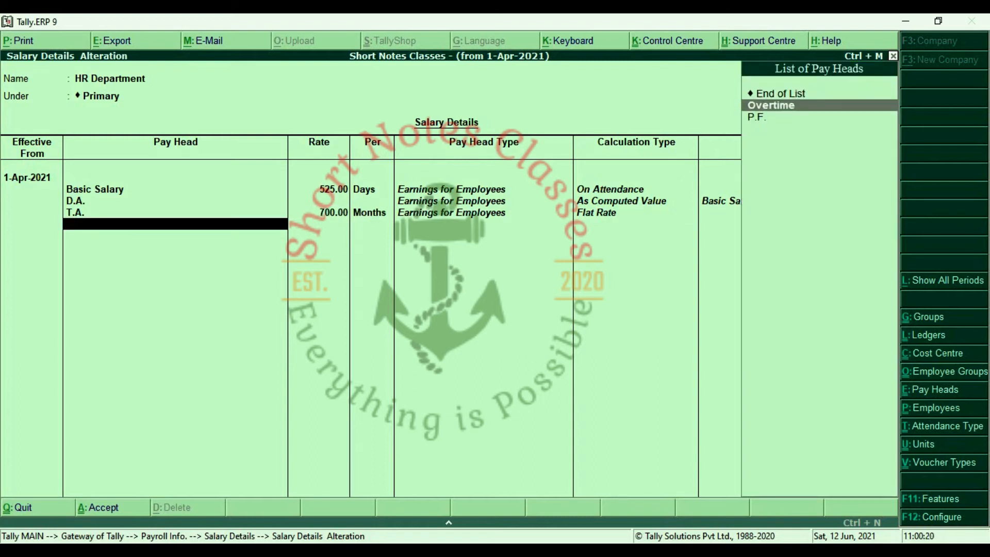
pyautogui.press('Return')
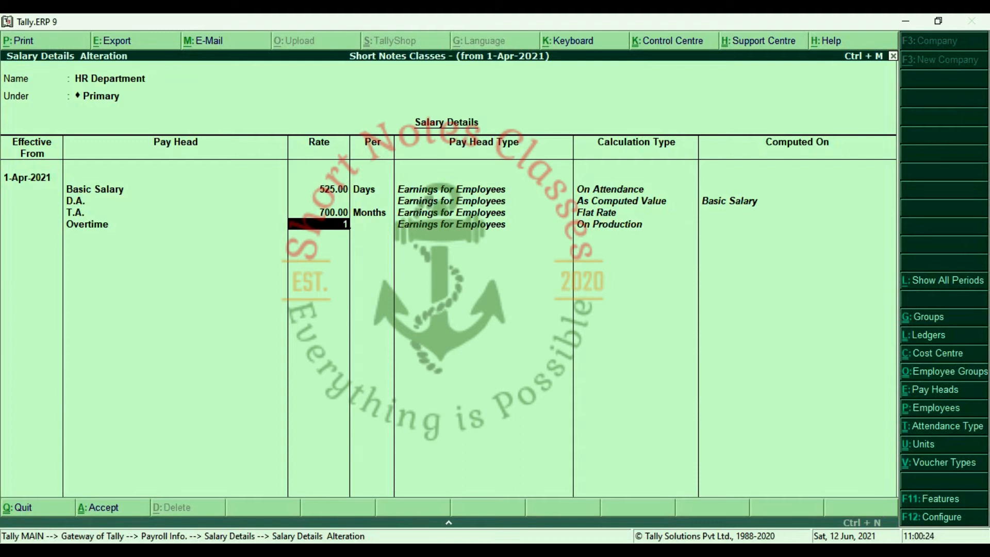
pyautogui.write('100')
pyautogui.press('Return')
pyautogui.press('Return')
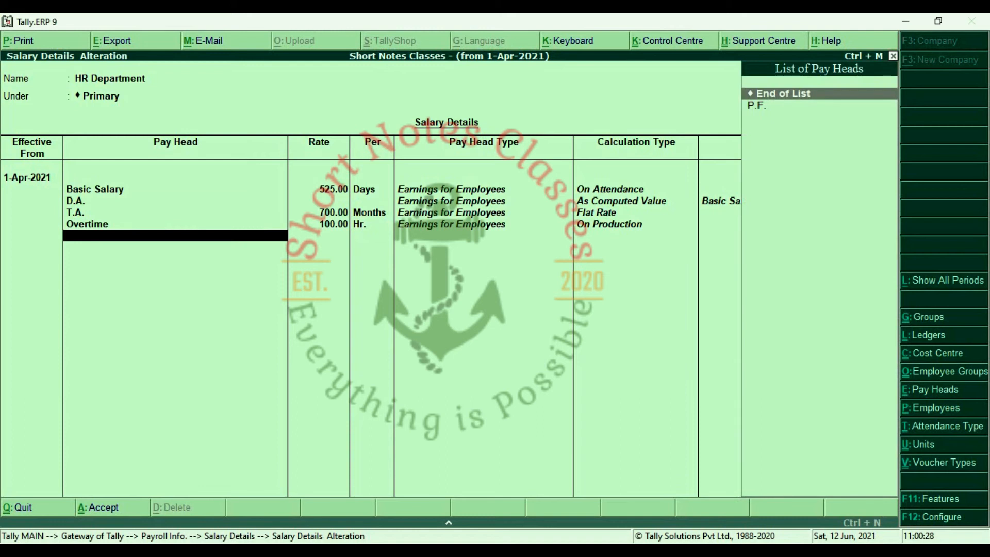
pyautogui.press('Down')
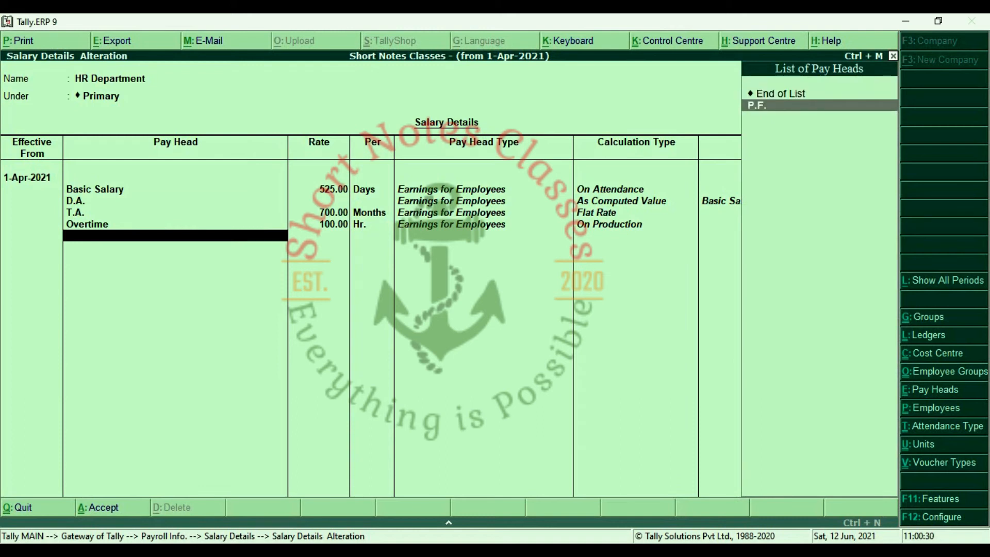
pyautogui.press('Return')
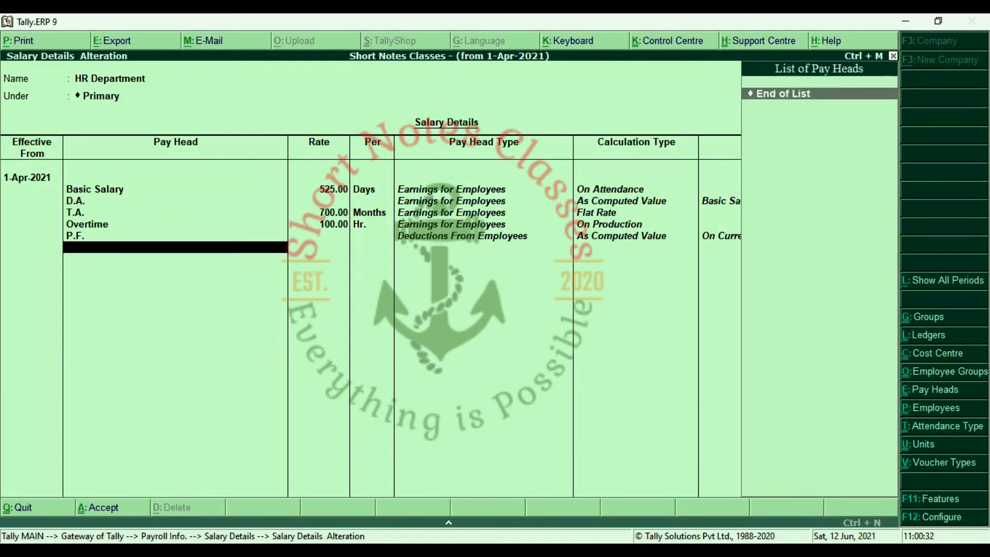
pyautogui.press('Return')
pyautogui.press('Return')
pyautogui.press('y')
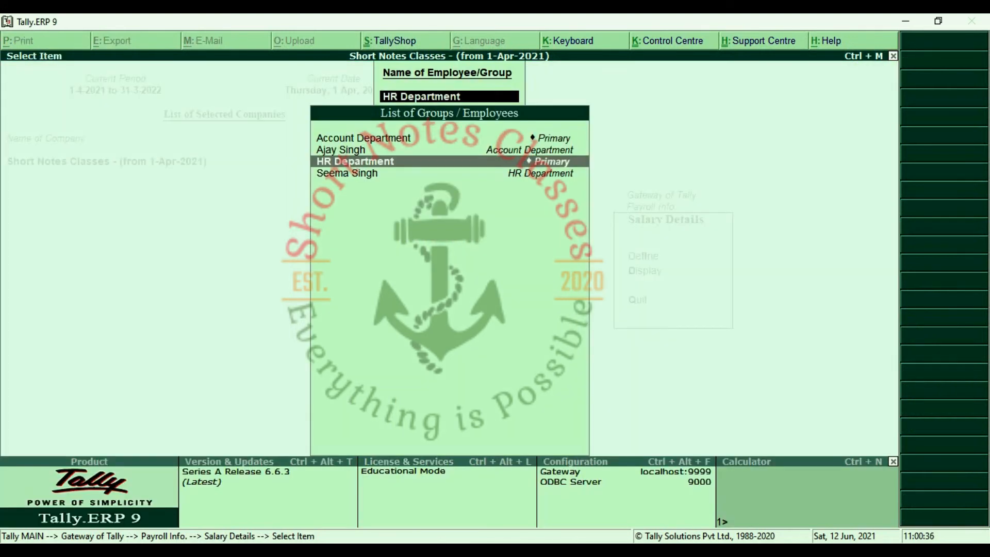
# Open salary details for Account Department employee E-001, effective from 1-Apr-2021.
pyautogui.press('Up')
pyautogui.press('Up')
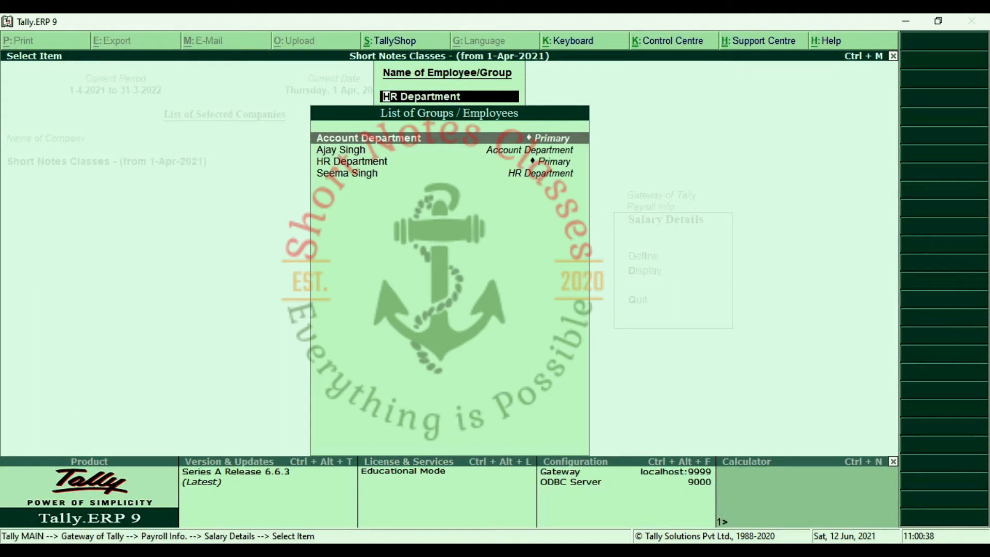
pyautogui.press('Down')
pyautogui.press('Down')
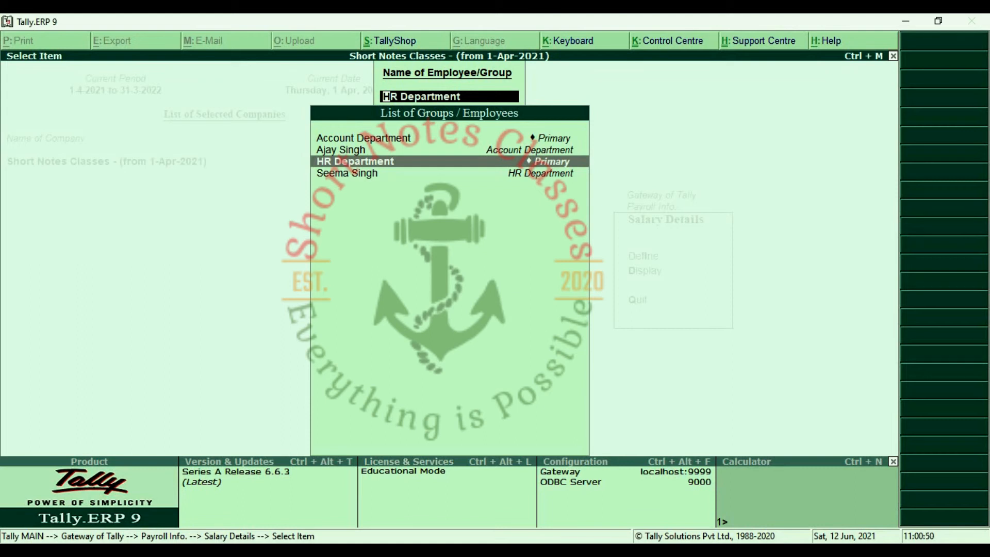
pyautogui.press('Up')
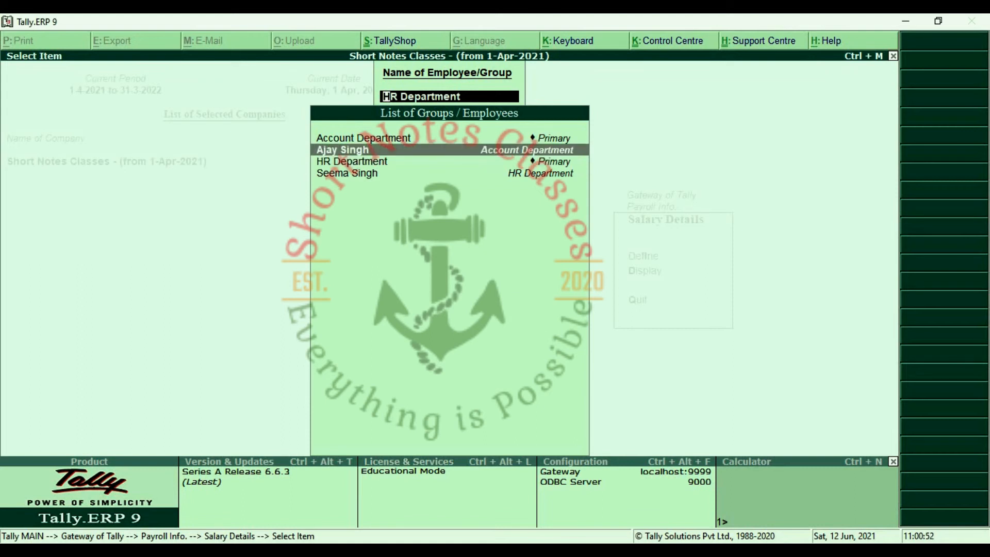
pyautogui.press('Return')
pyautogui.write('1.4')
pyautogui.press('Return')
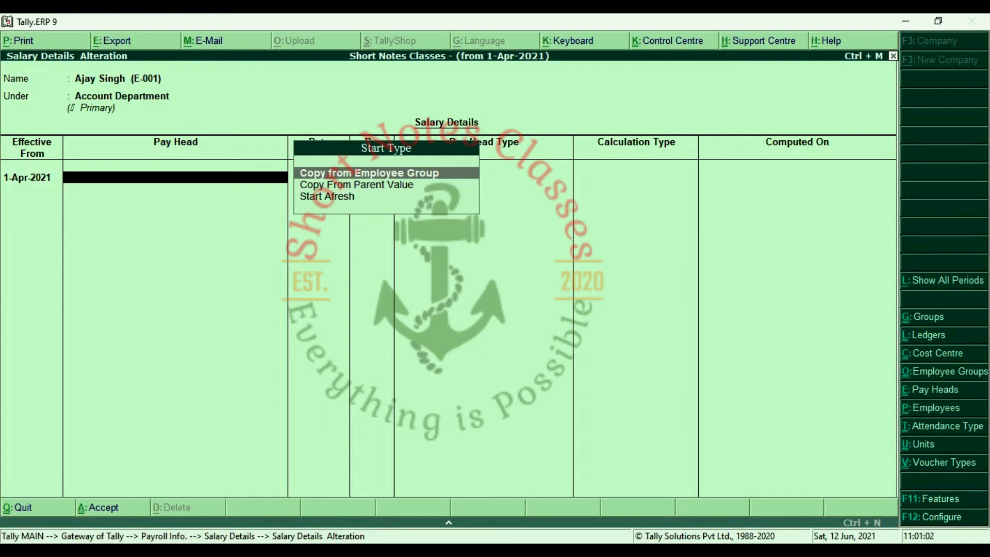
pyautogui.press('Down')
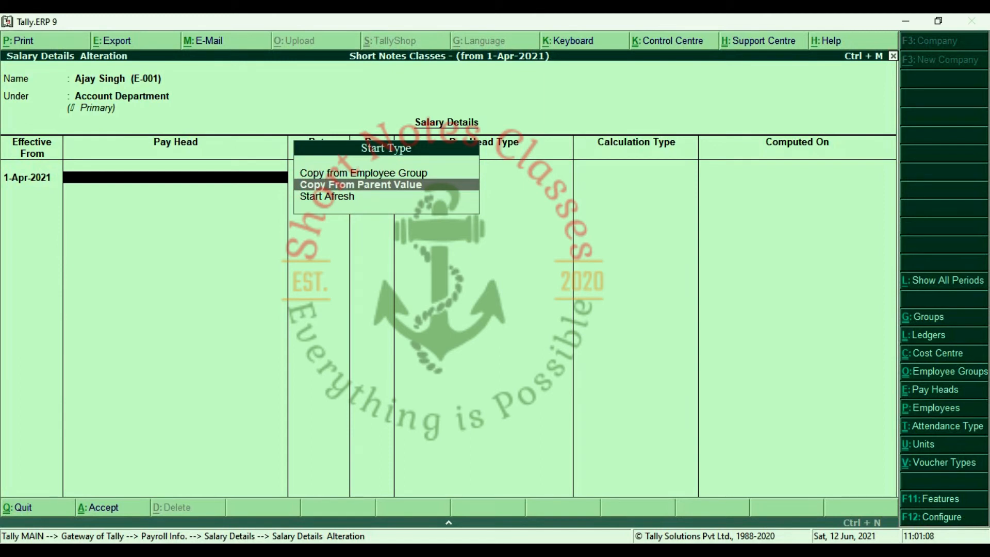
pyautogui.press('Down')
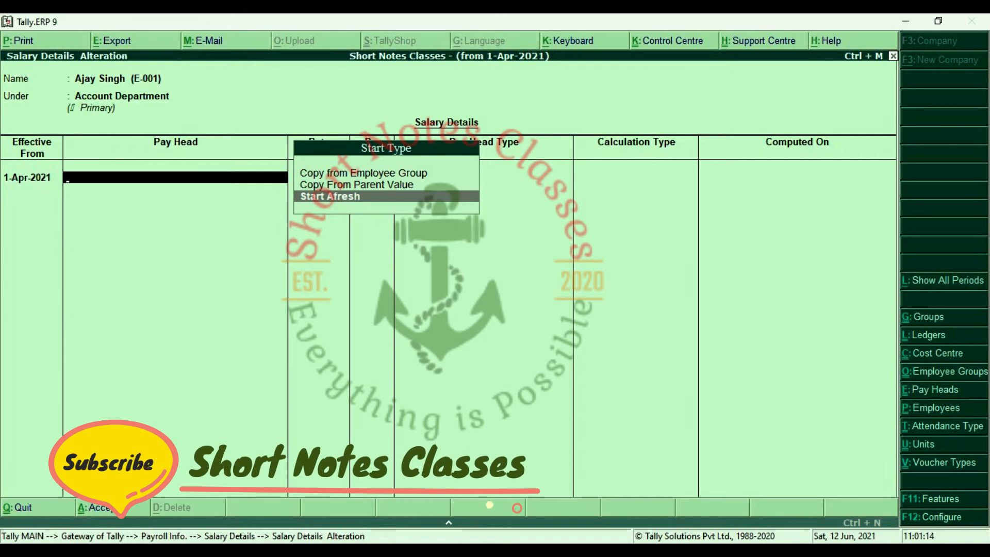
pyautogui.press('Up')
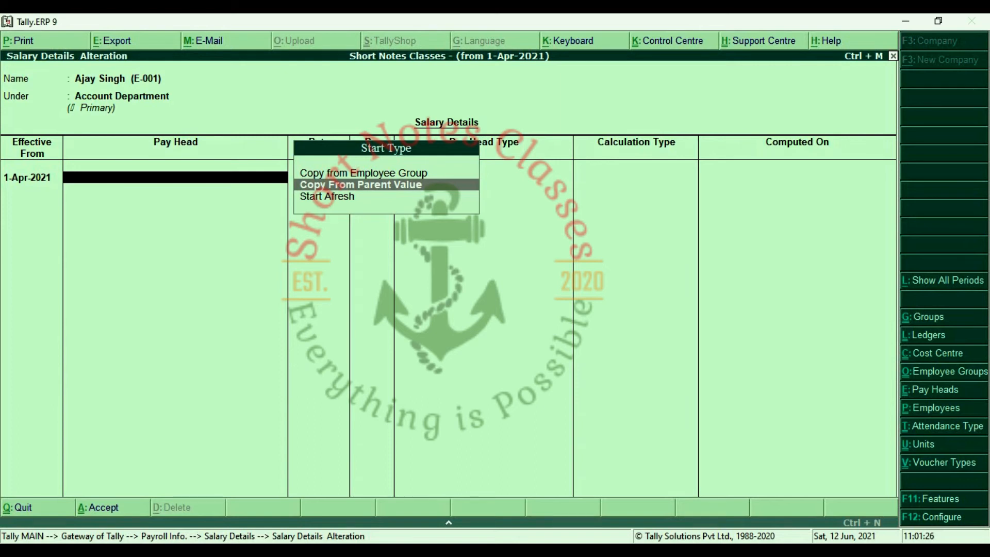
pyautogui.press('Return')
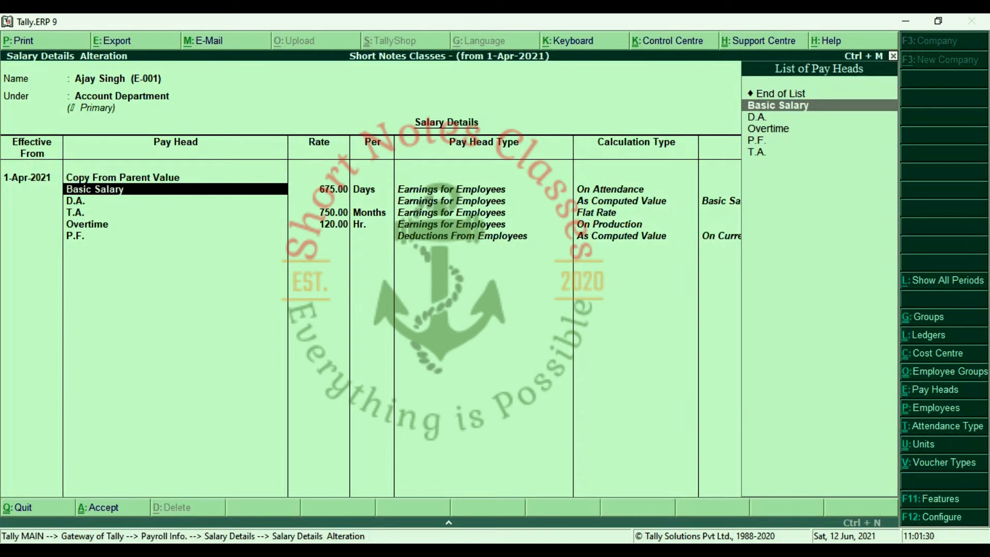
pyautogui.press('Return')
pyautogui.press('Return')
pyautogui.press('Return')
pyautogui.press('Return')
pyautogui.press('Return')
pyautogui.press('Return')
pyautogui.press('Return')
pyautogui.press('Return')
pyautogui.press('Return')
pyautogui.press('Return')
pyautogui.press('Return')
pyautogui.press('Return')
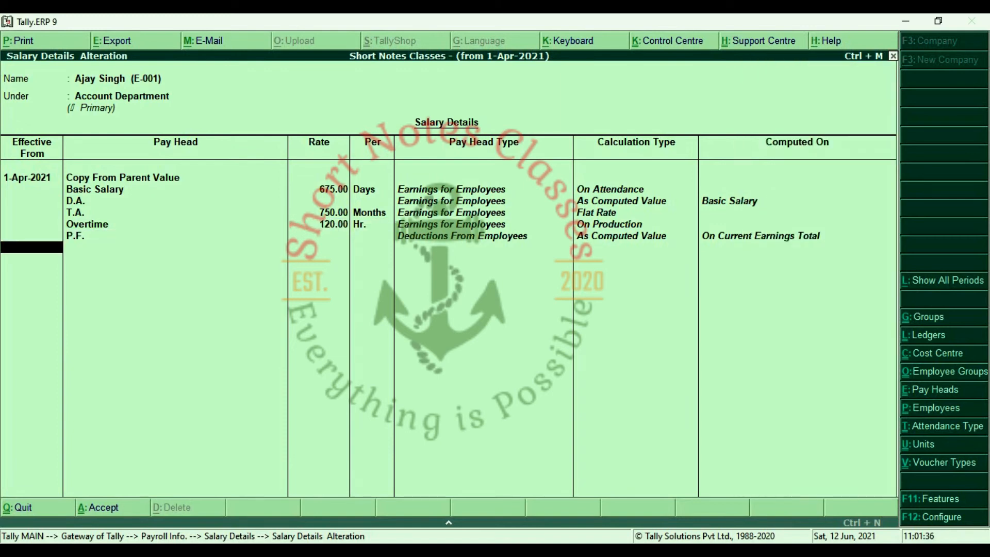
pyautogui.press('Return')
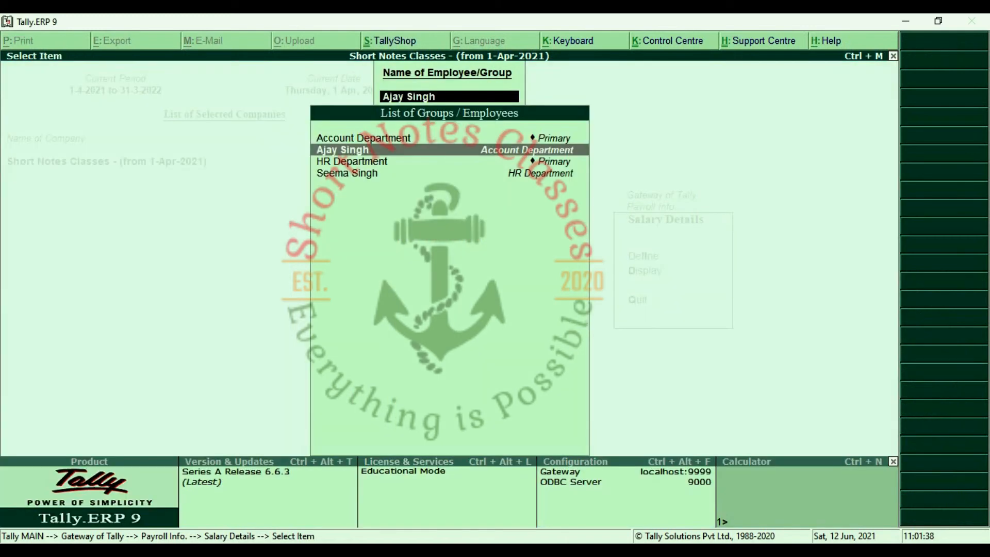
pyautogui.press('Down')
pyautogui.press('Down')
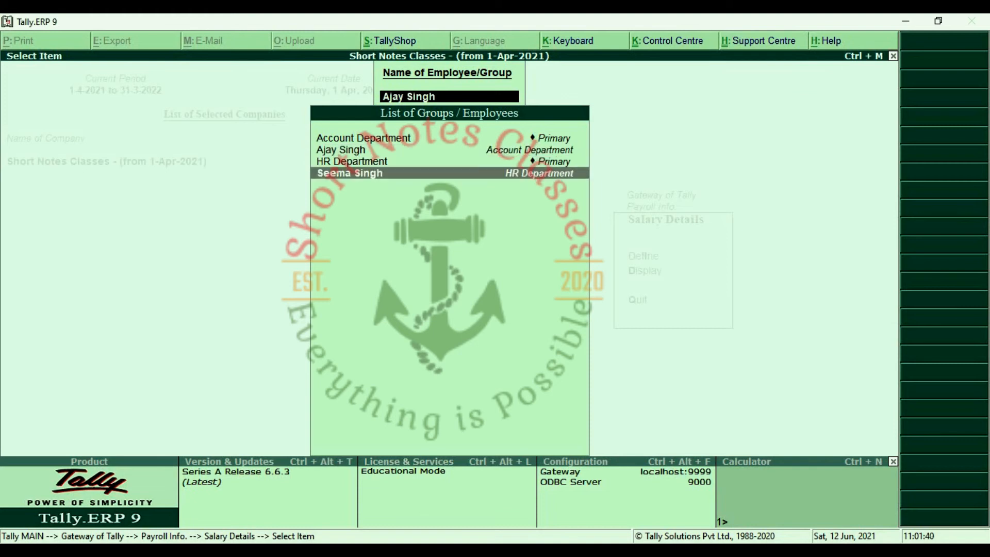
pyautogui.press('Return')
pyautogui.write('1.4')
pyautogui.press('Return')
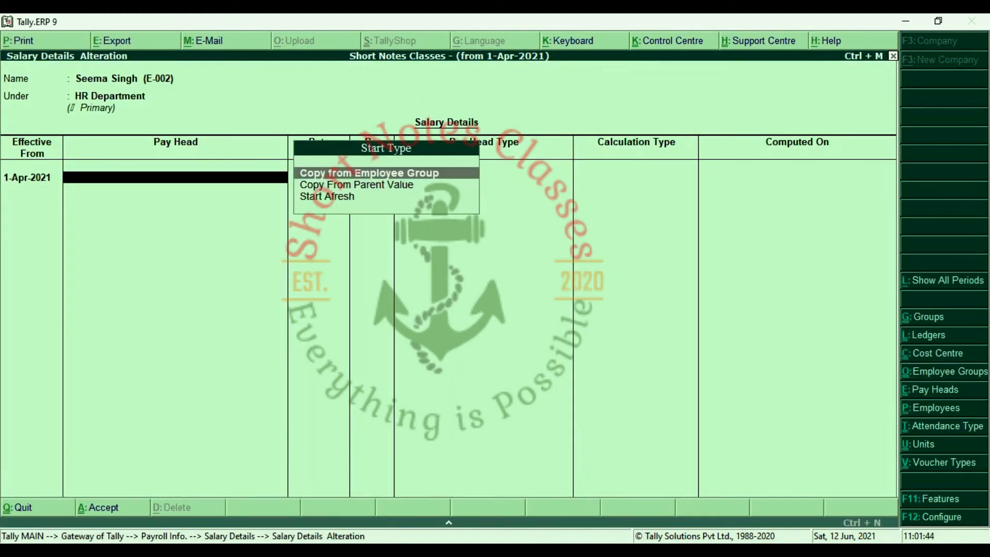
# Copy her parent group's pay heads, change T.A. to 650 per month, and save.
pyautogui.press('Down')
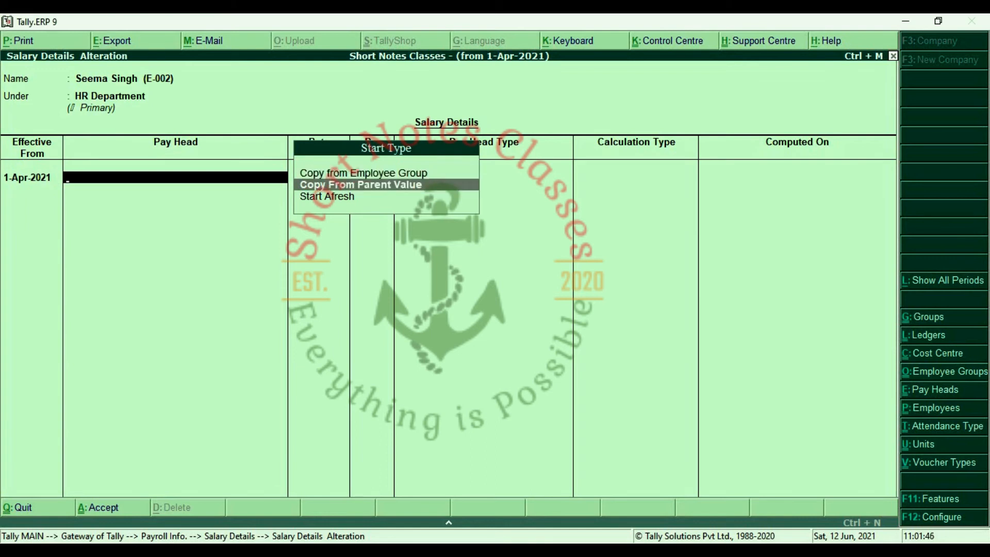
pyautogui.press('Return')
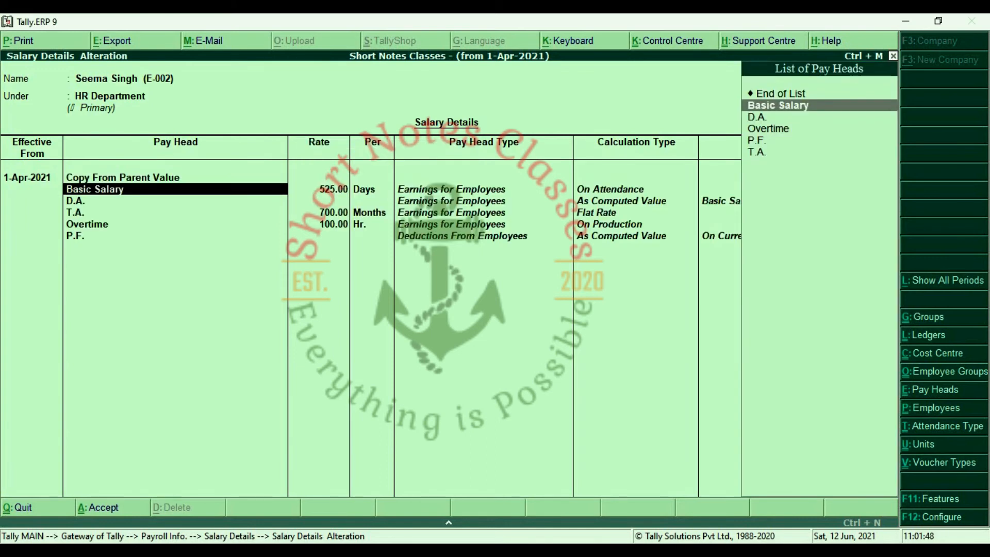
pyautogui.press('Return')
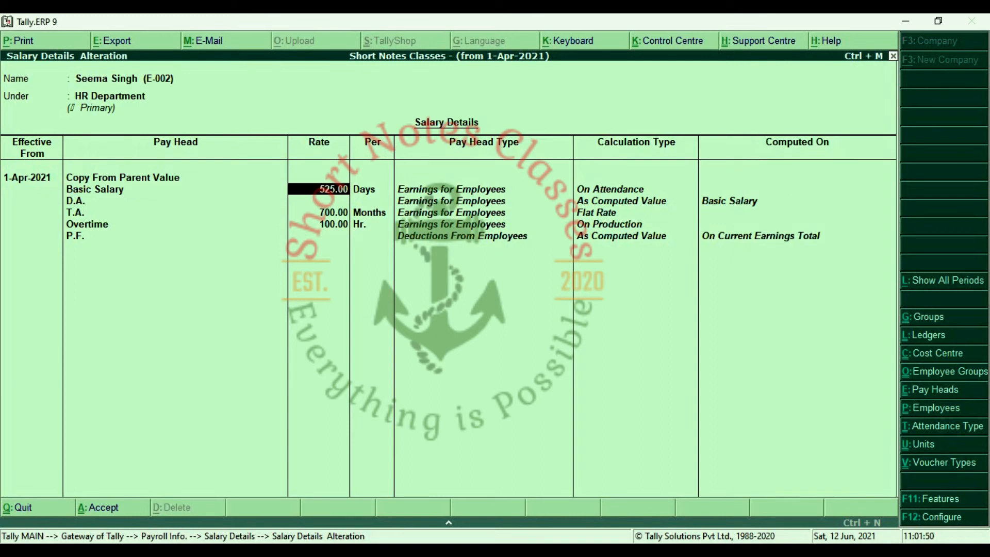
pyautogui.press('Return')
pyautogui.press('Return')
pyautogui.press('Return')
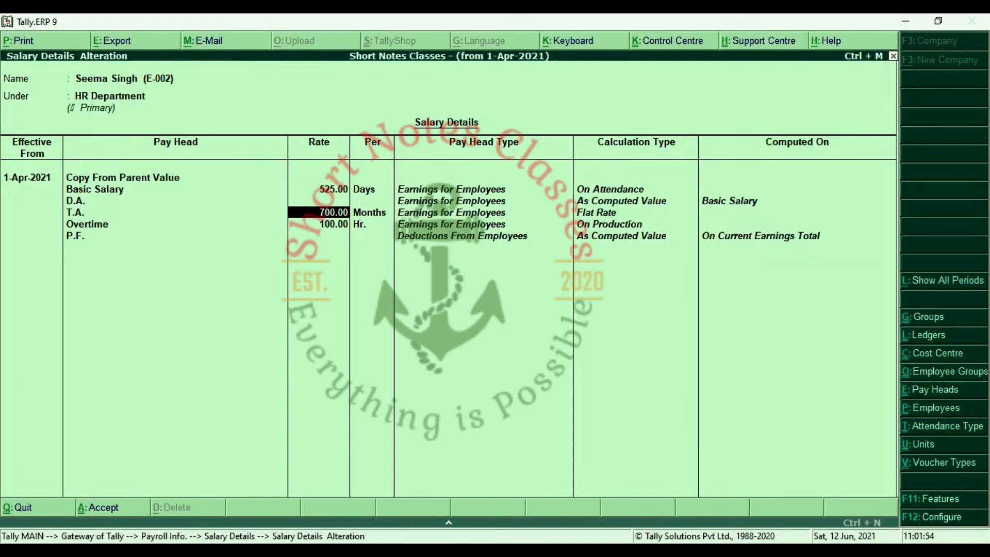
pyautogui.write('650')
pyautogui.press('Return')
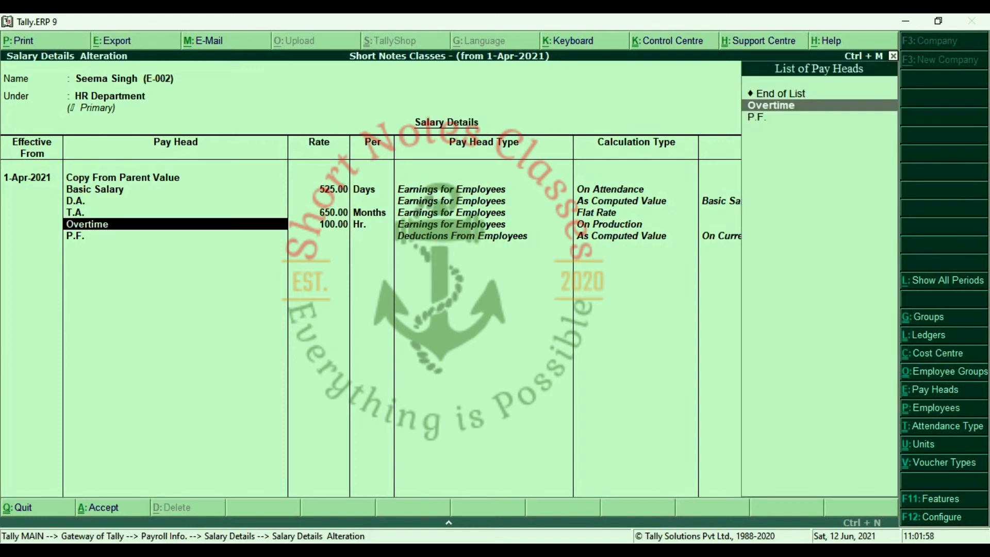
pyautogui.press('Return')
pyautogui.press('Return')
pyautogui.press('Return')
pyautogui.press('Return')
pyautogui.press('Return')
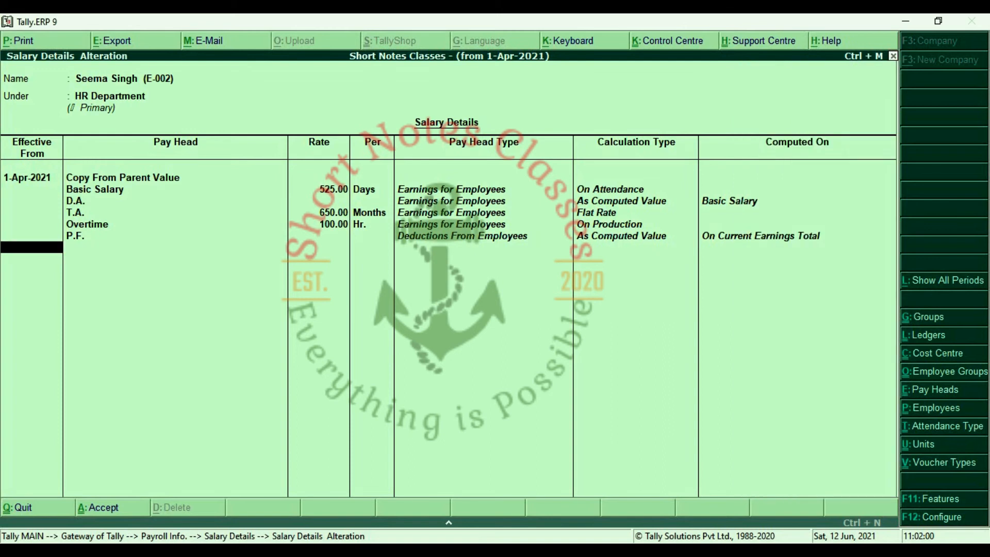
pyautogui.press('Return')
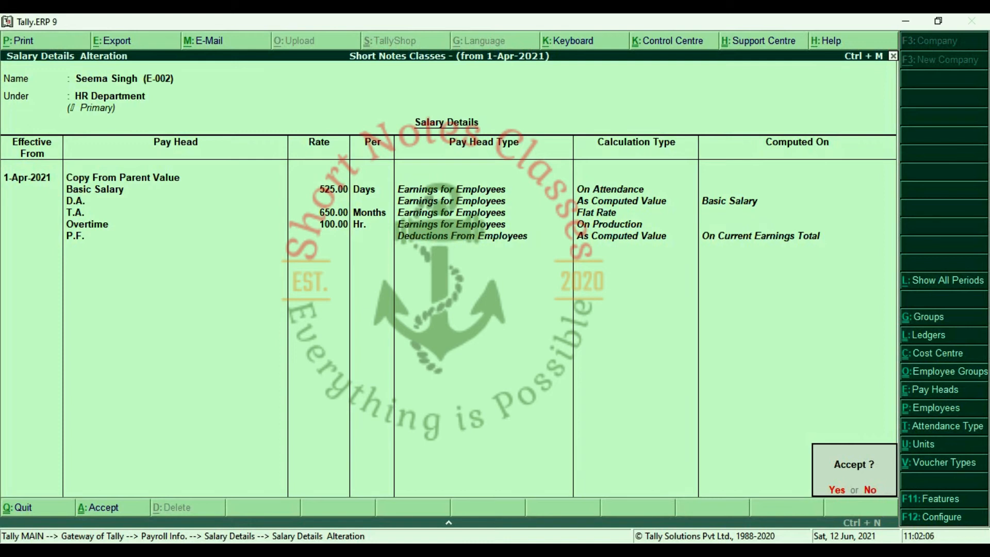
pyautogui.press('y')
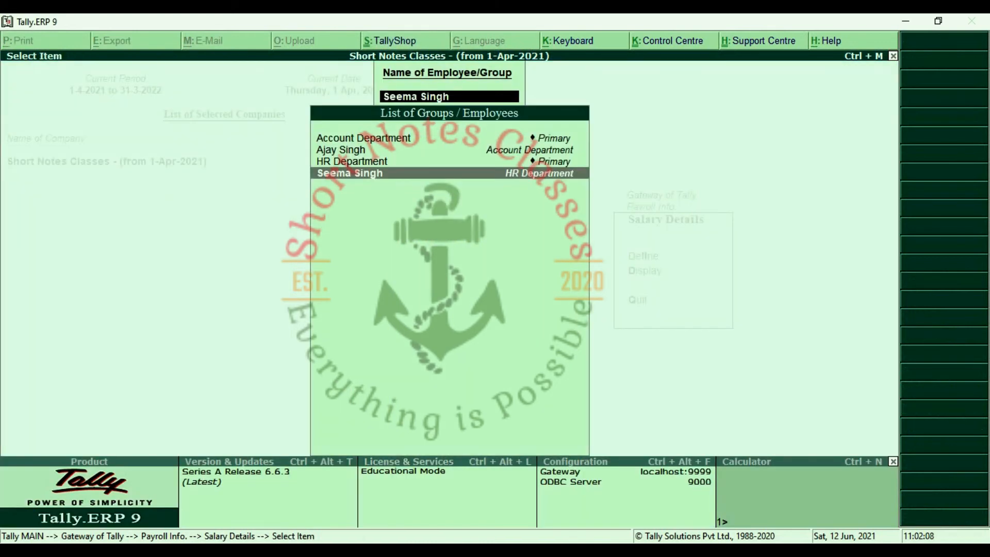
# Leave the payroll masters and start a new payroll voucher from Gateway of Tally.
pyautogui.press('Escape')
pyautogui.press('Escape')
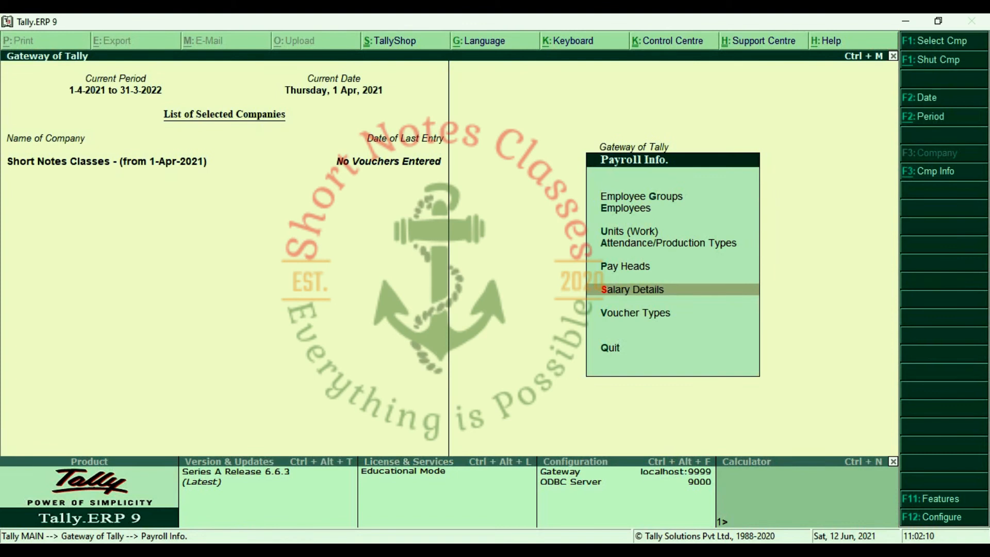
pyautogui.press('Up')
pyautogui.press('Up')
pyautogui.press('Up')
pyautogui.press('Up')
pyautogui.press('Up')
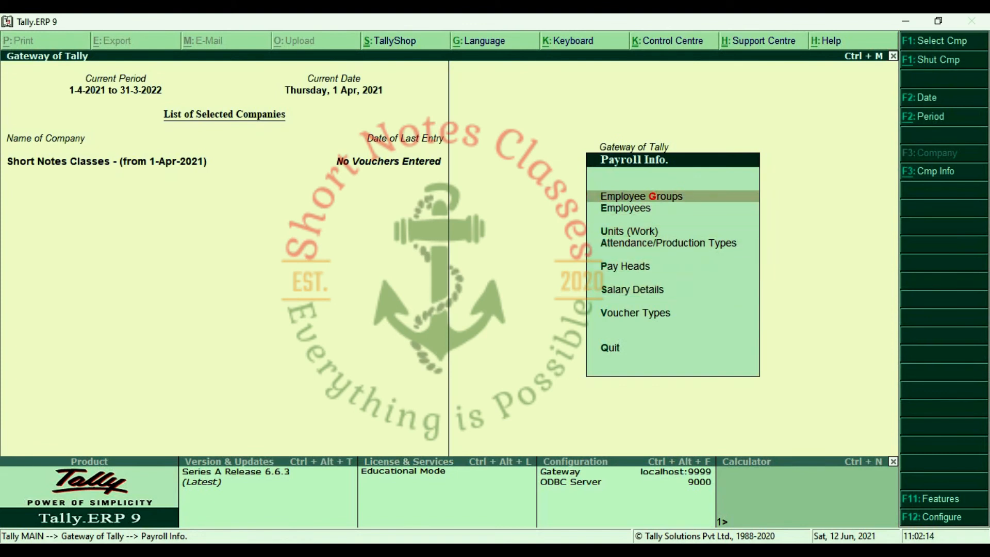
pyautogui.press('Down')
pyautogui.press('Down')
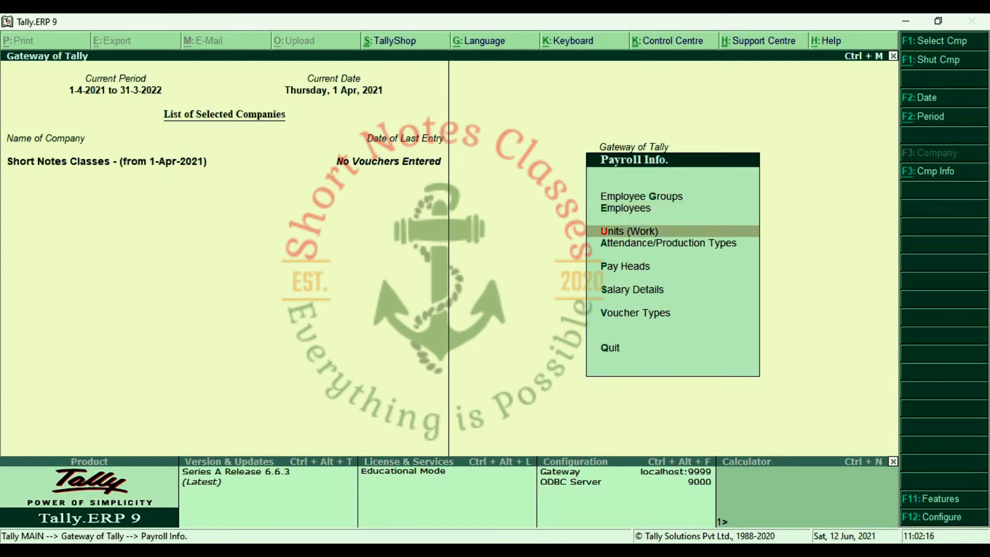
pyautogui.press('Down')
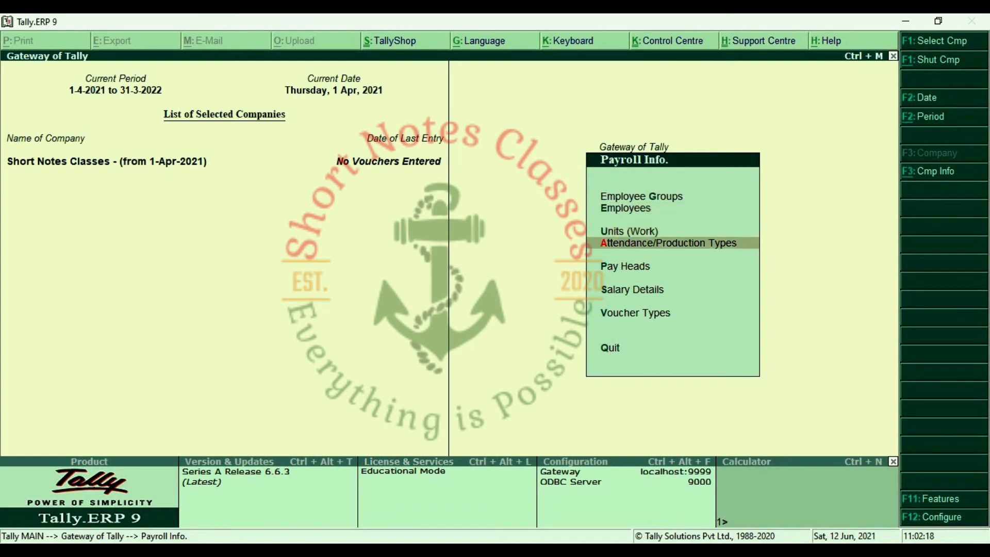
pyautogui.press('Down')
pyautogui.press('Down')
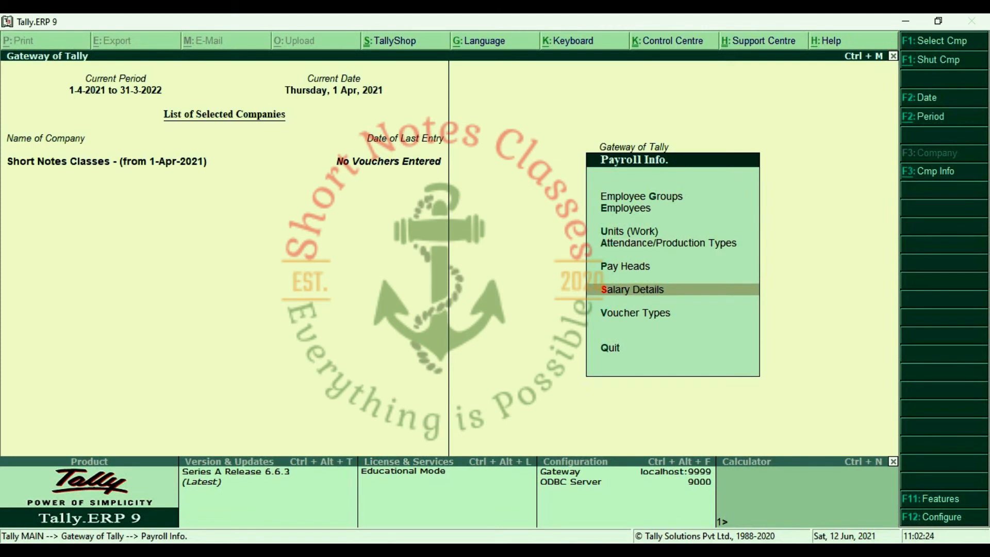
pyautogui.press('Escape')
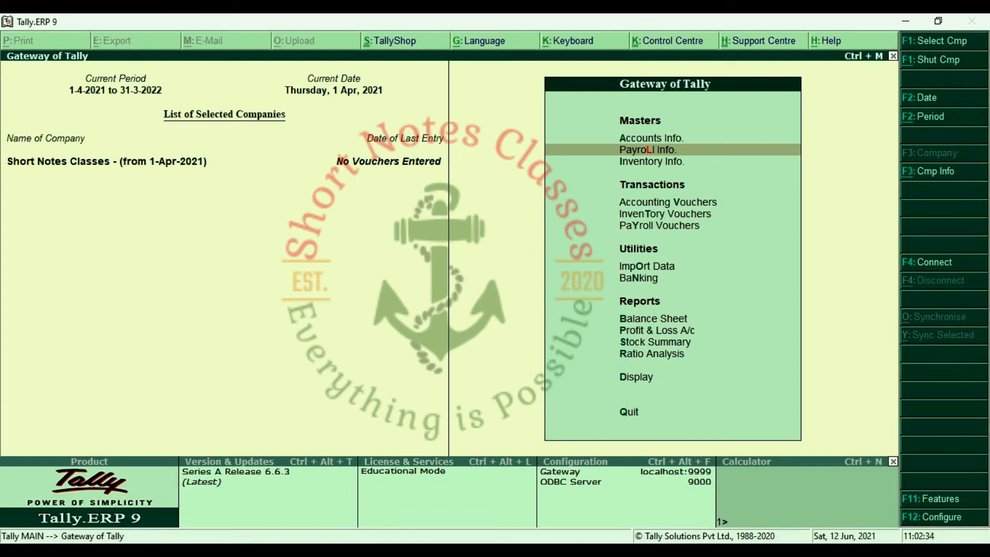
pyautogui.press('Down')
pyautogui.press('Down')
pyautogui.press('Down')
pyautogui.press('Down')
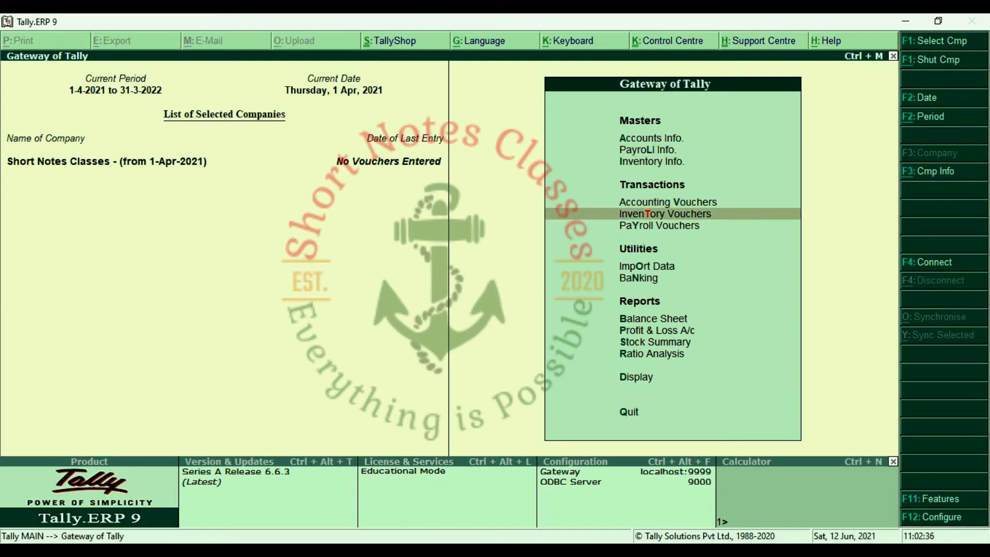
pyautogui.press('Return')
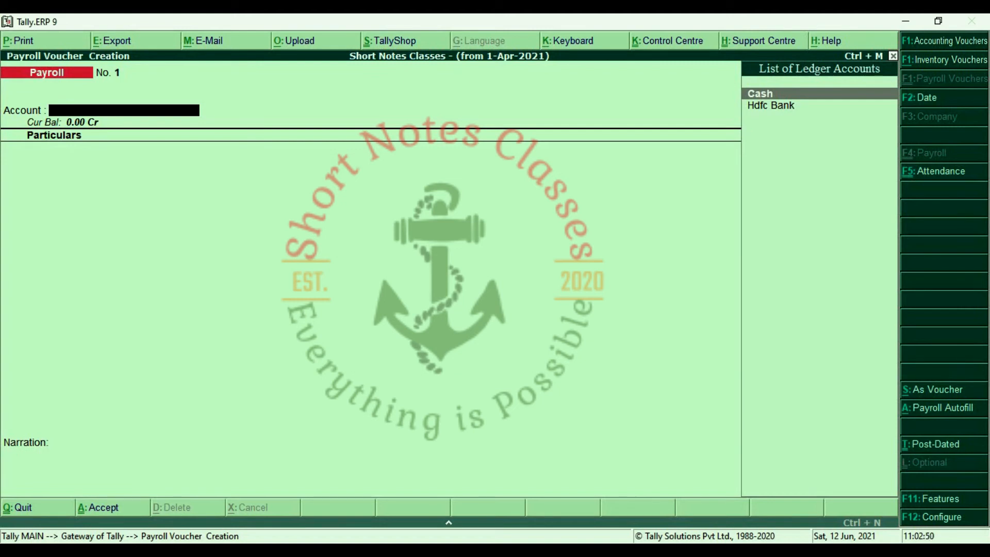
# Switch to an Attendance voucher dated 31-May-2021.
pyautogui.press('F5')
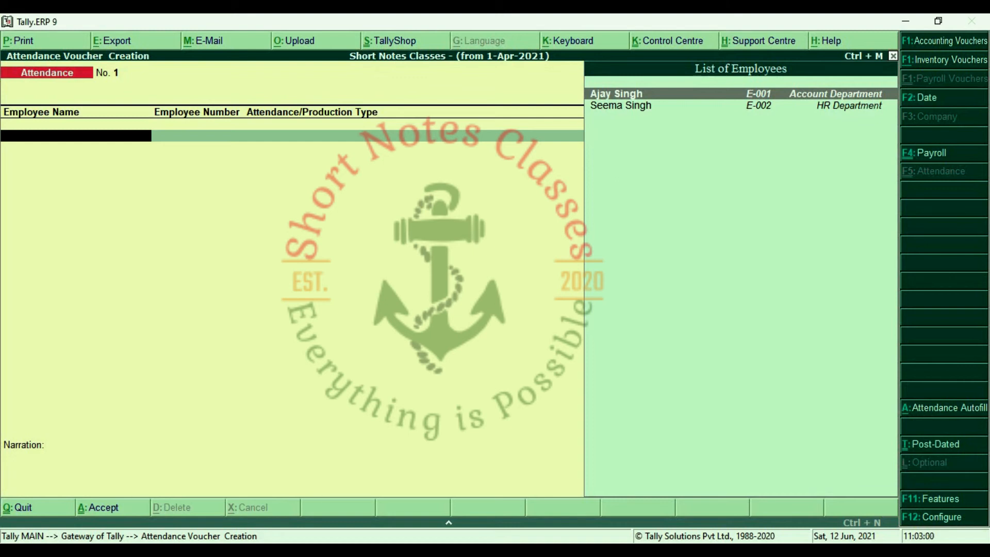
pyautogui.press('F2')
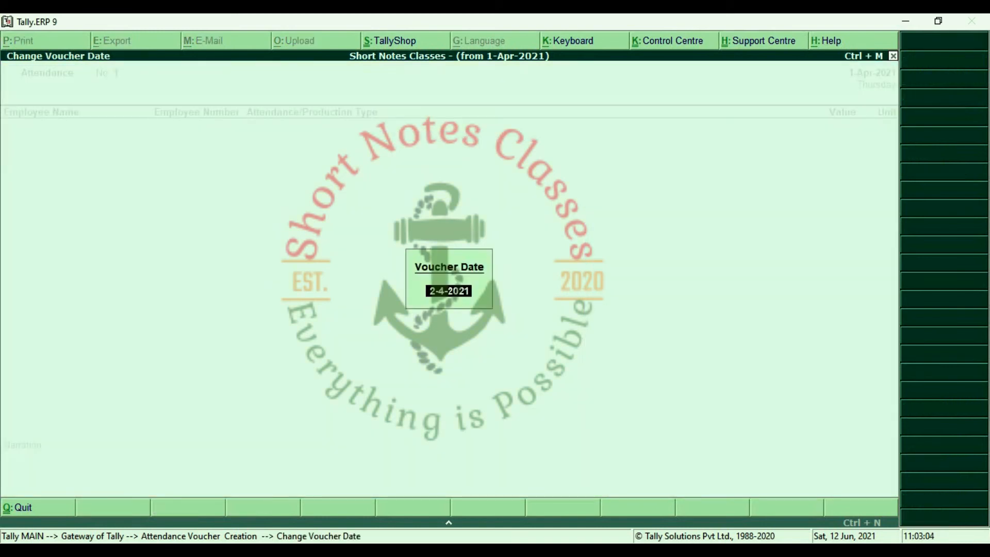
pyautogui.write('31.5')
pyautogui.press('Return')
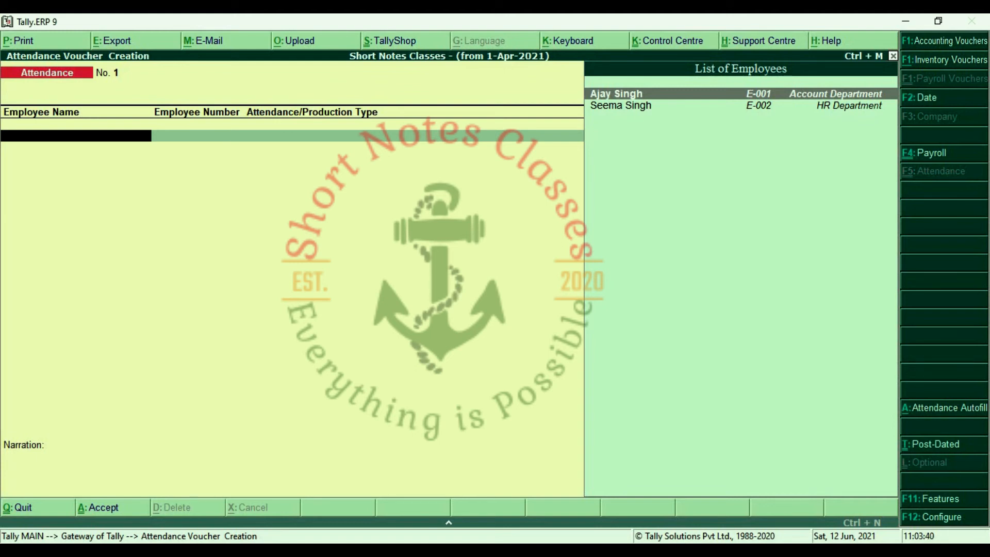
pyautogui.press('Return')
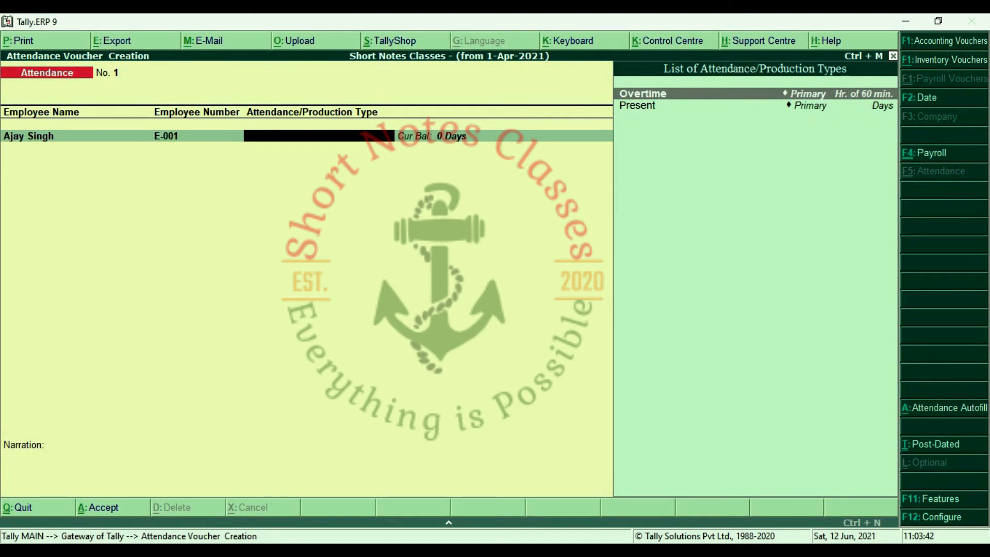
pyautogui.press('Down')
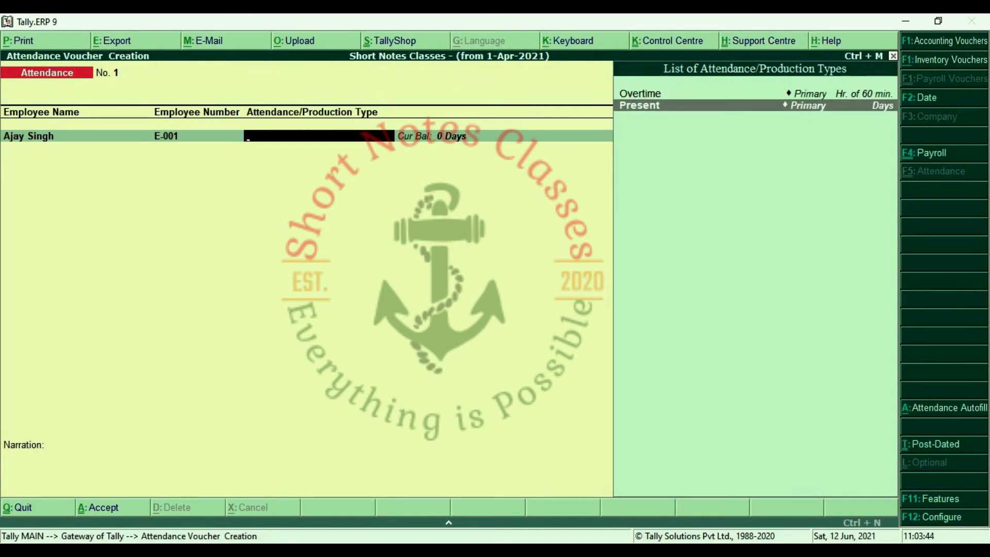
pyautogui.press('Return')
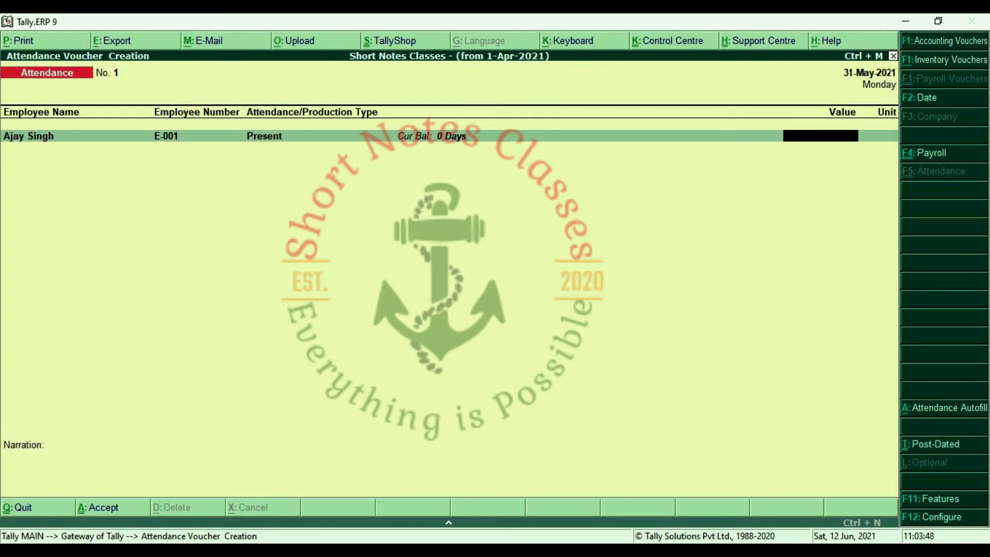
pyautogui.write('24')
pyautogui.press('Return')
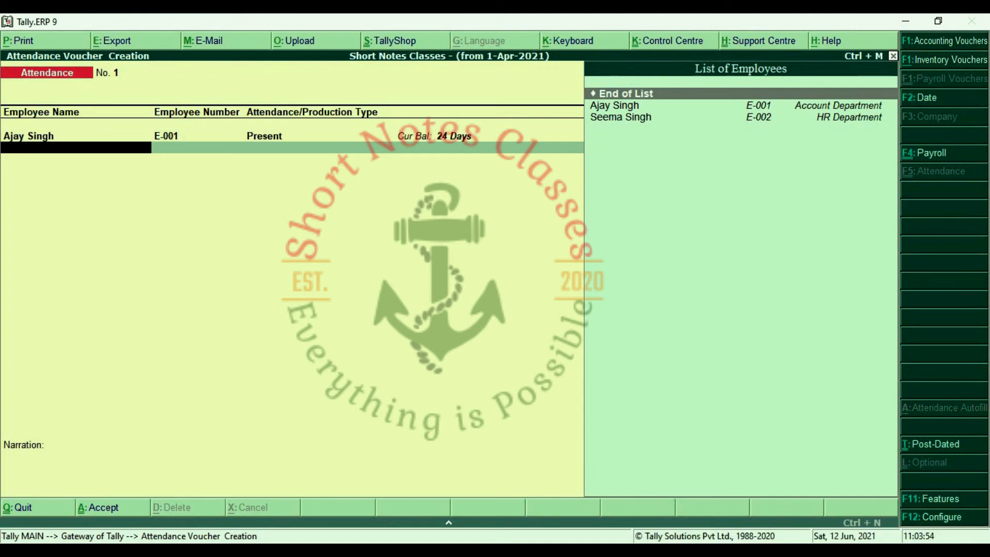
pyautogui.press('Down')
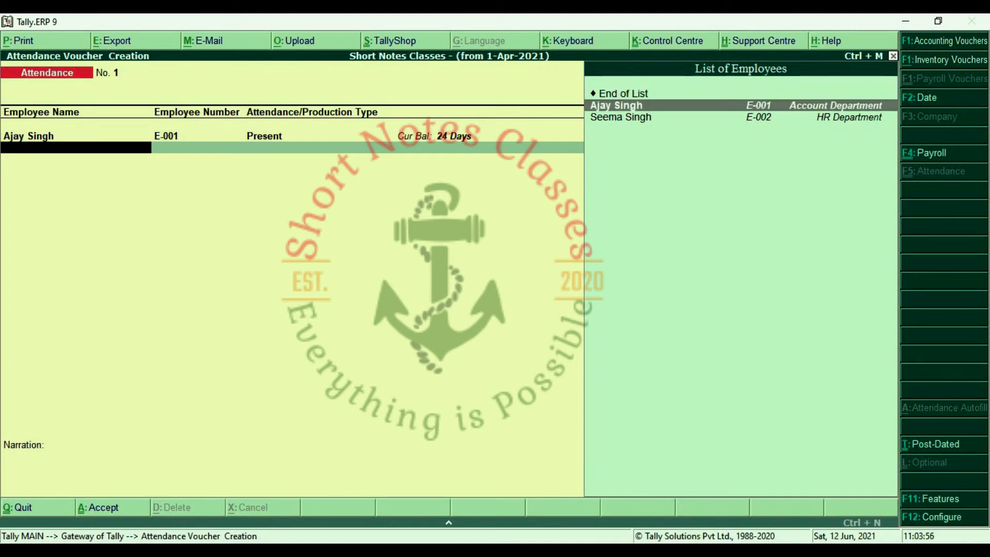
pyautogui.press('Return')
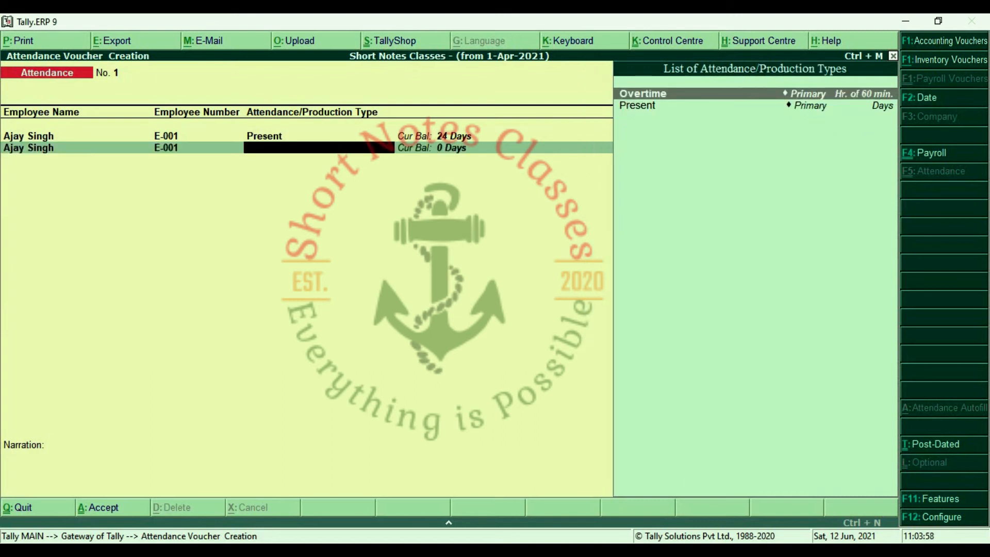
pyautogui.press('Return')
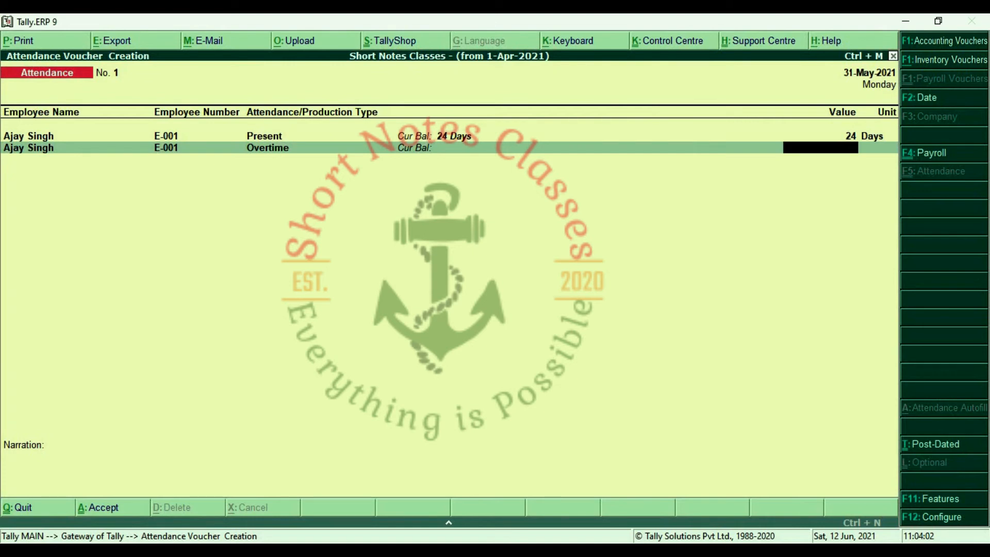
pyautogui.write('5')
pyautogui.press('Return')
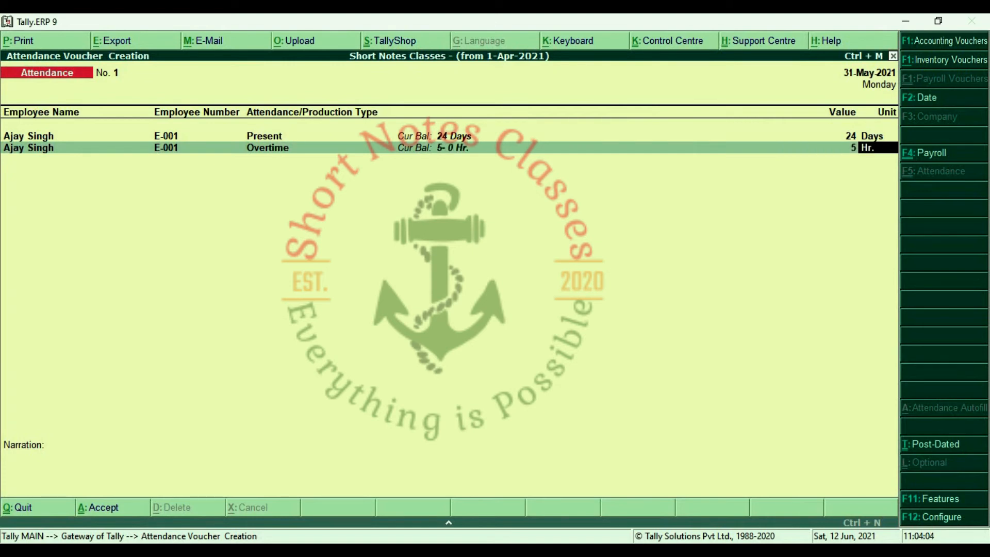
pyautogui.press('Return')
pyautogui.press('Down')
pyautogui.press('Down')
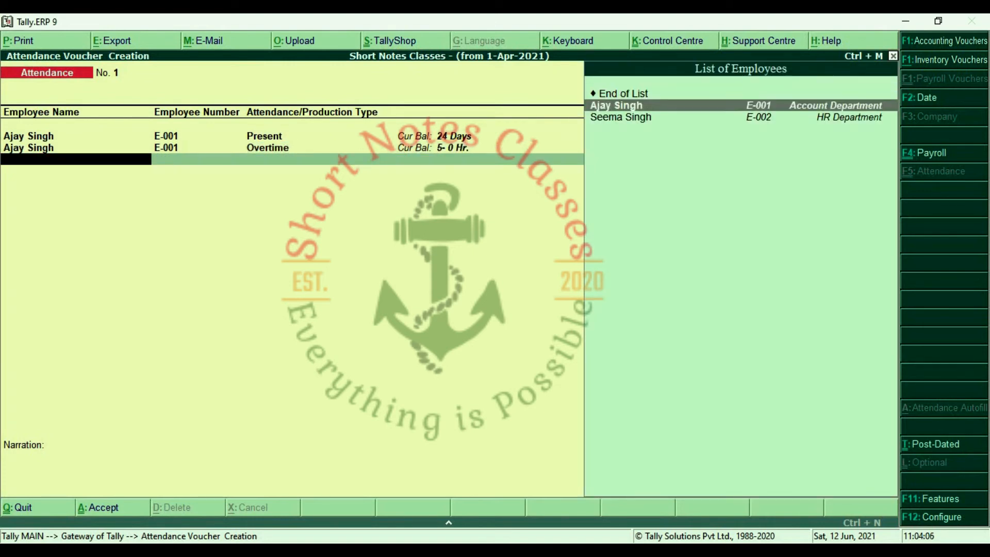
pyautogui.press('Return')
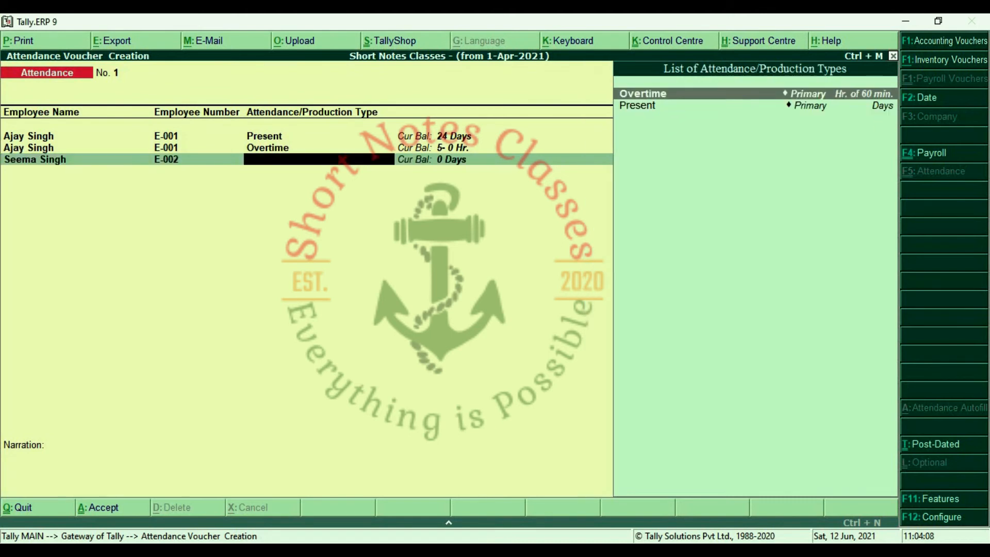
pyautogui.press('Down')
pyautogui.press('Return')
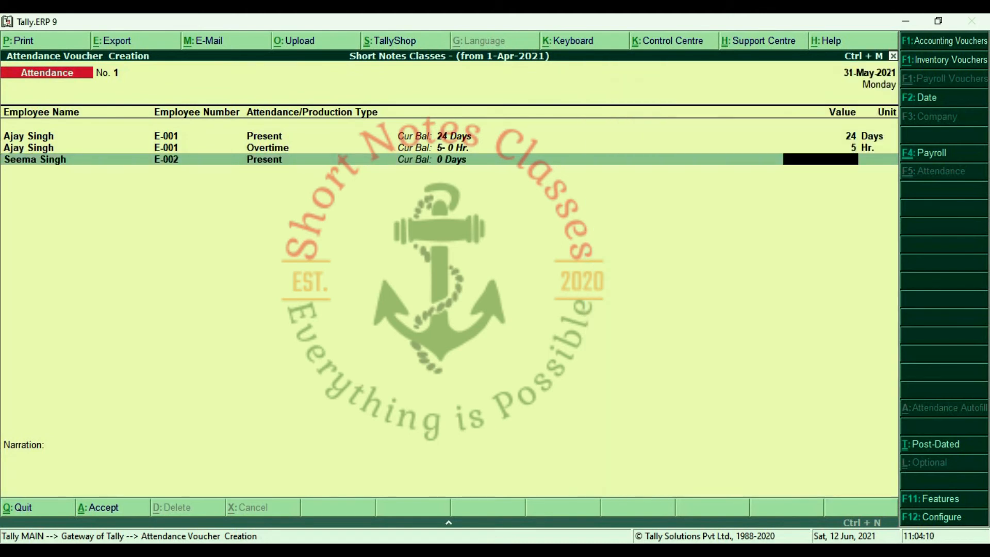
pyautogui.write('25')
pyautogui.press('Return')
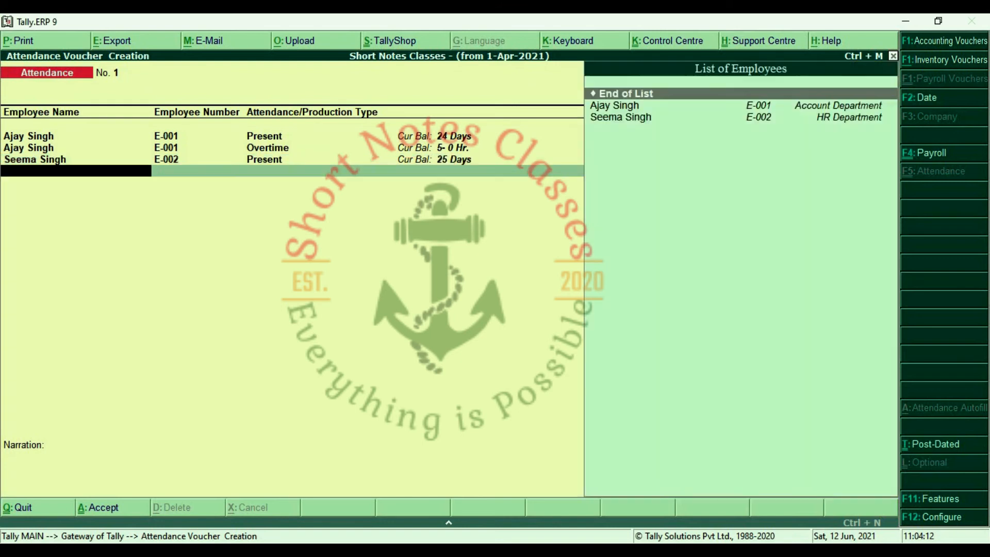
pyautogui.press('Down')
pyautogui.press('Down')
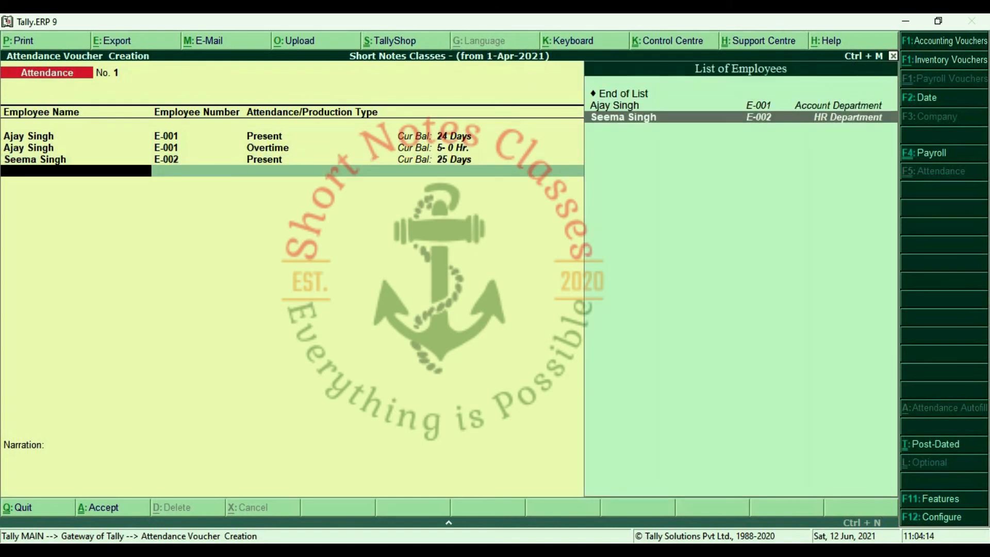
pyautogui.press('Return')
pyautogui.press('Return')
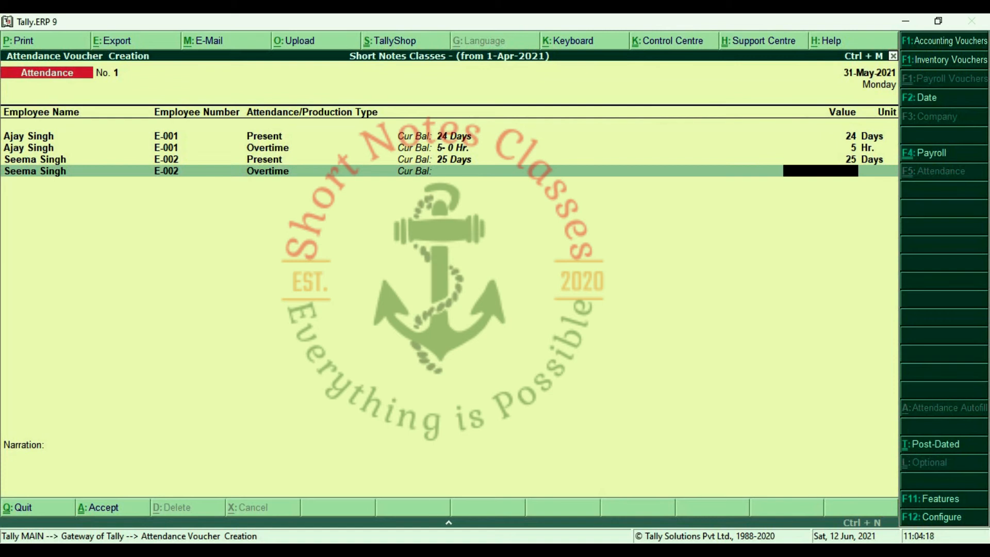
pyautogui.write('0')
pyautogui.press('Return')
pyautogui.press('Return')
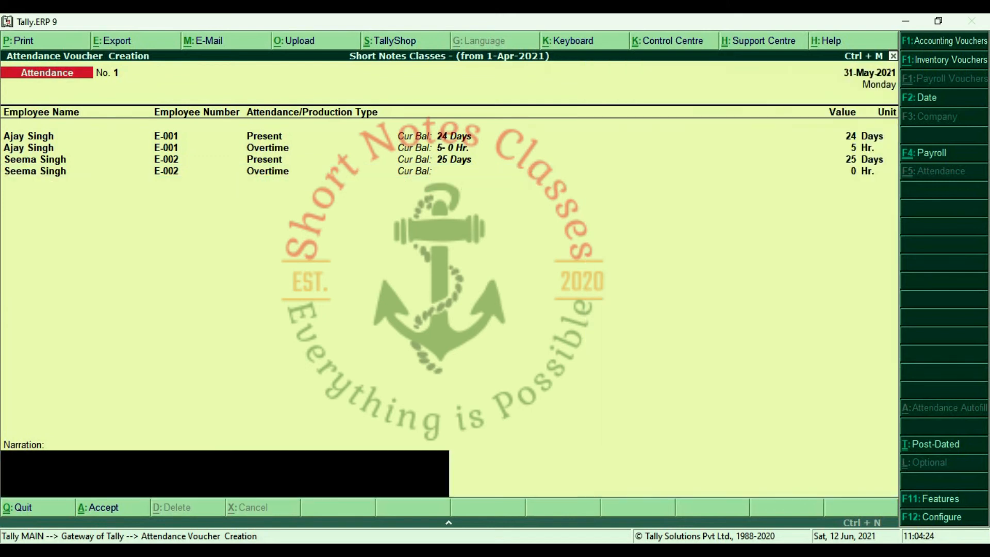
pyautogui.press('Return')
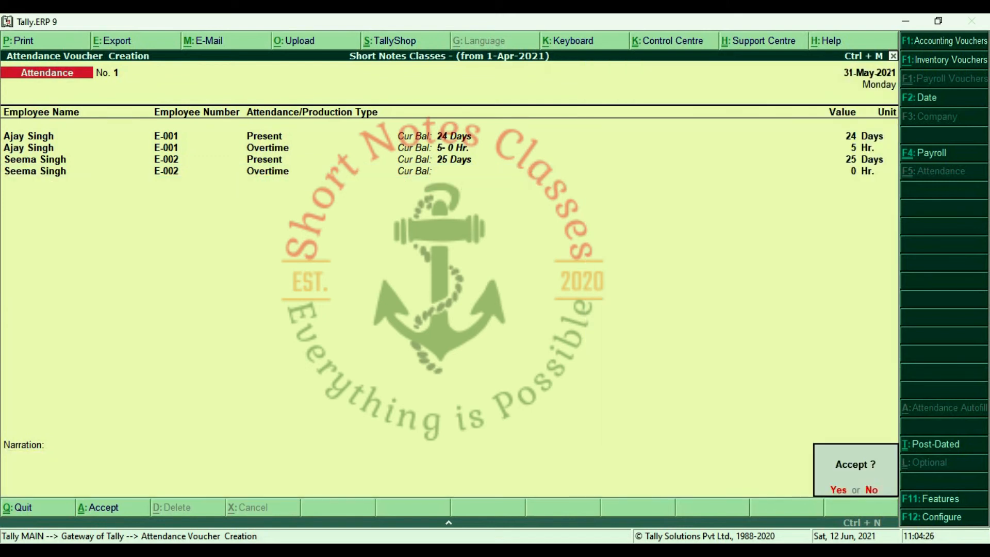
pyautogui.press('Return')
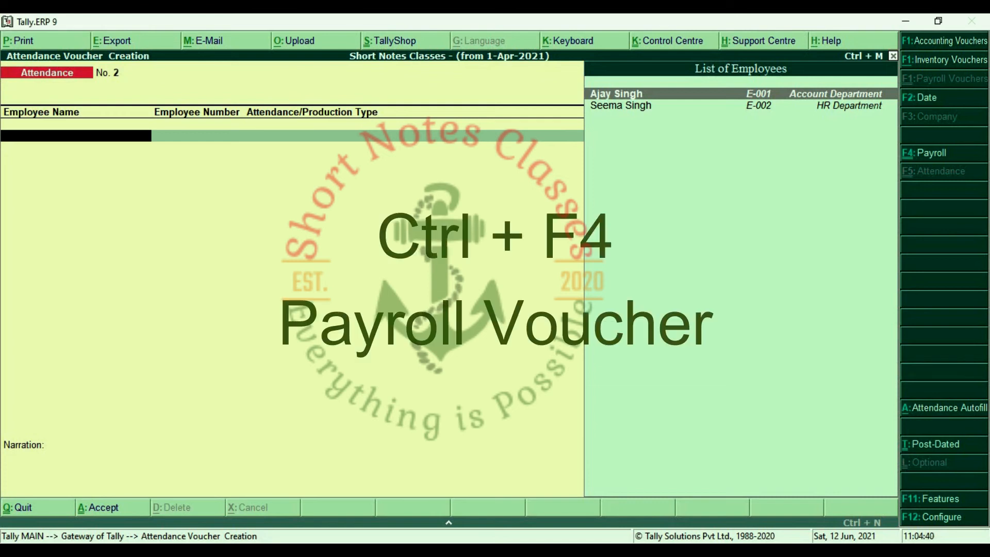
# Start a payroll voucher, review the Cash and Hdfc Bank ledgers, and bring up Payroll Autofill.
pyautogui.hotkey('ctrl', 'F4')
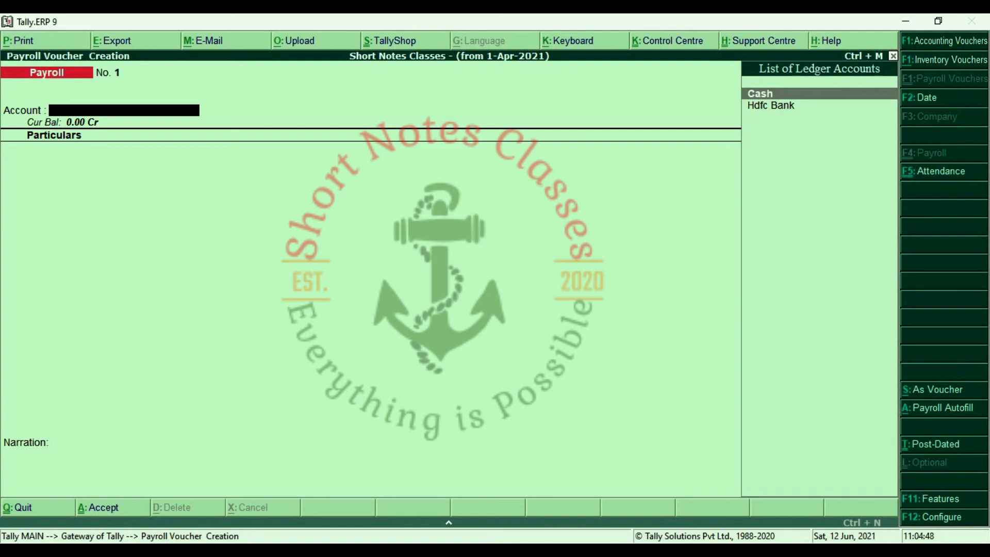
pyautogui.press('Down')
pyautogui.press('Up')
pyautogui.press('Down')
pyautogui.press('Up')
pyautogui.press('Down')
pyautogui.press('Up')
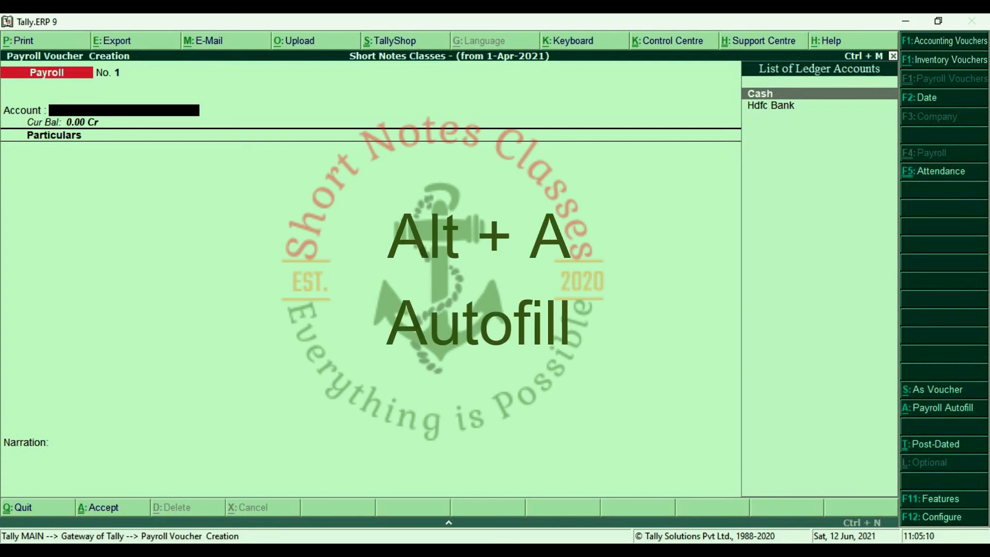
pyautogui.hotkey('alt', 'a')
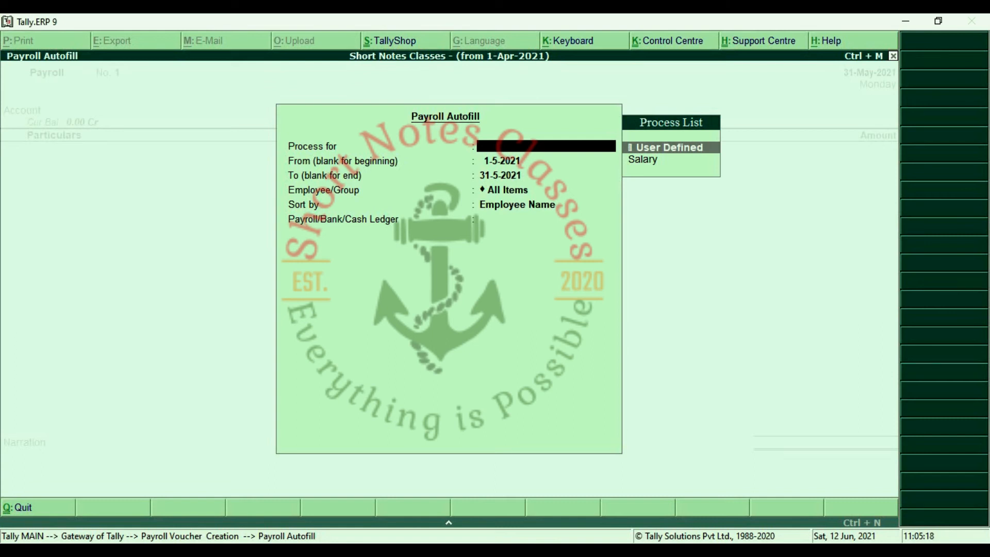
# Autofill Salary for 1-5-2021 to 31-5-2021, All Items sorted by Employee Name, paid from Hdfc Bank.
pyautogui.press('Down')
pyautogui.press('Return')
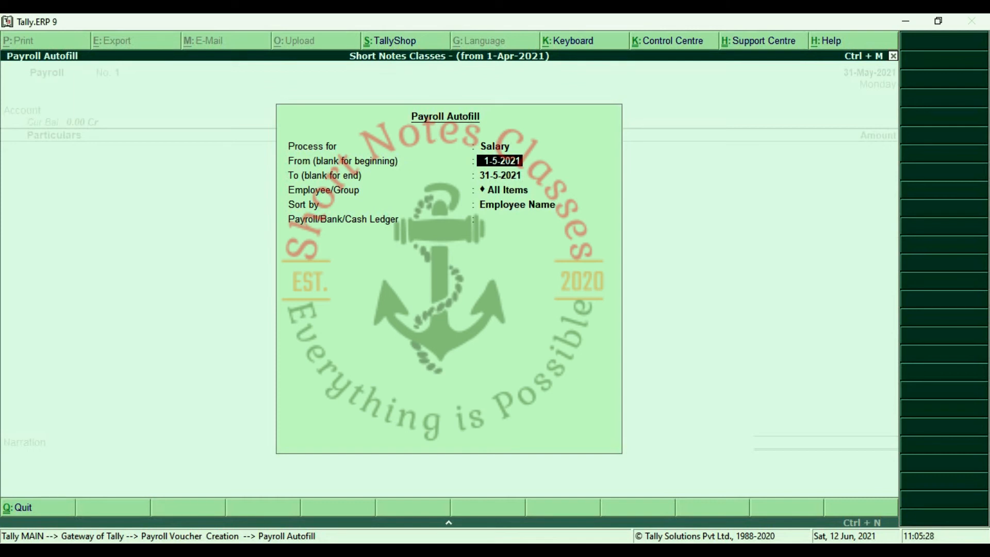
pyautogui.press('Return')
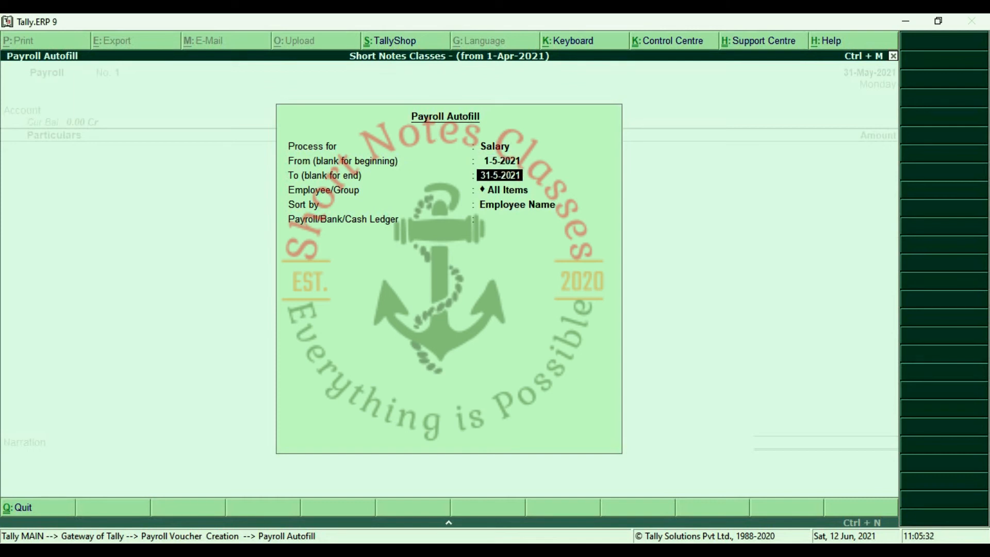
pyautogui.press('Return')
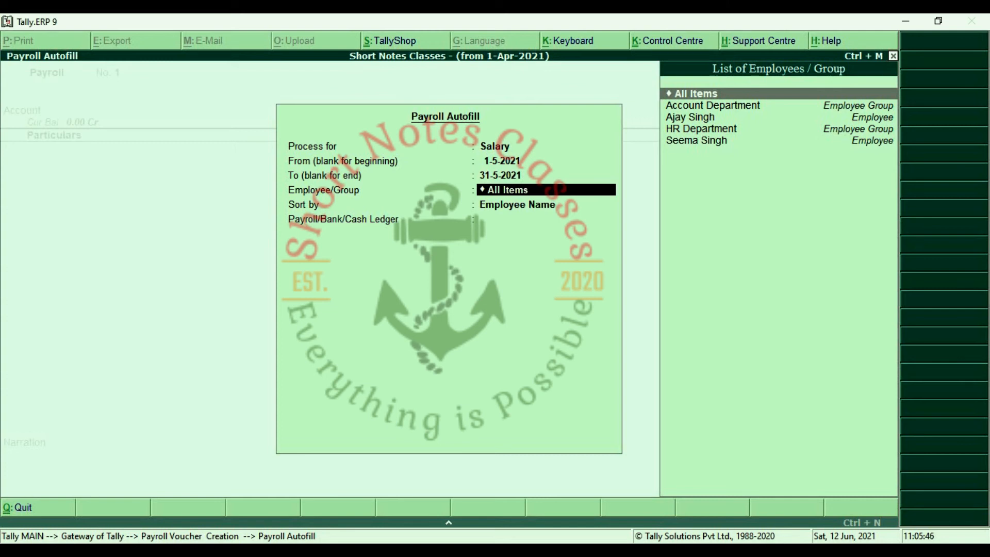
pyautogui.press('Return')
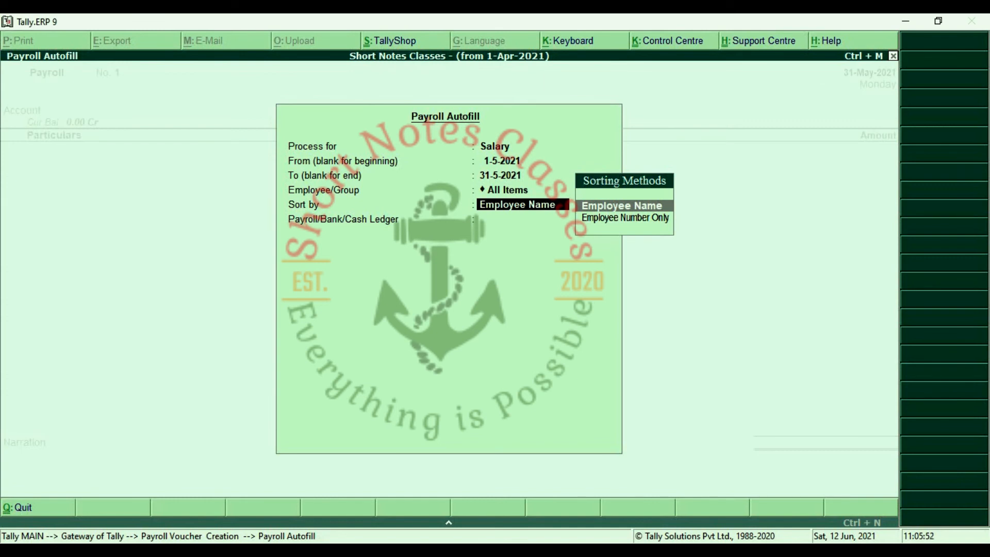
pyautogui.press('Return')
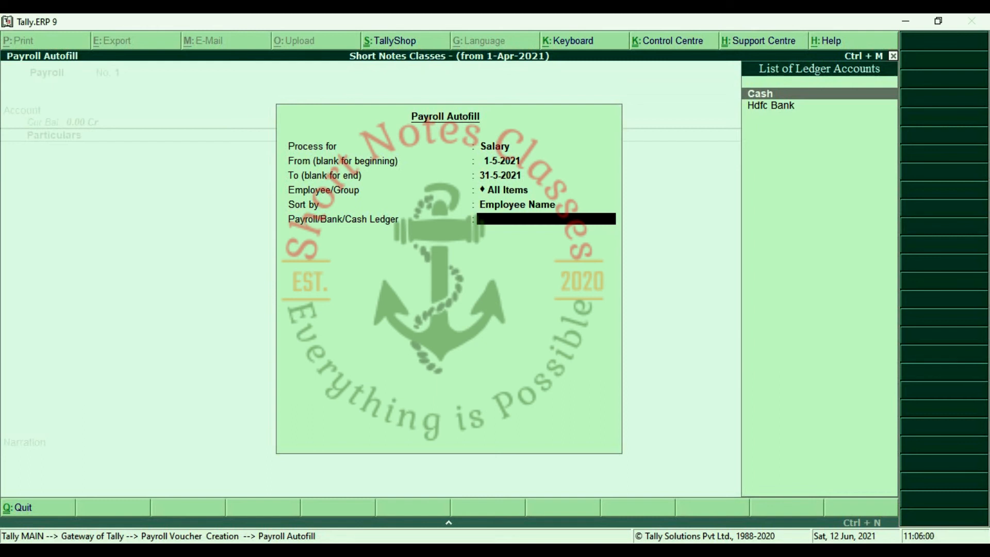
pyautogui.press('Down')
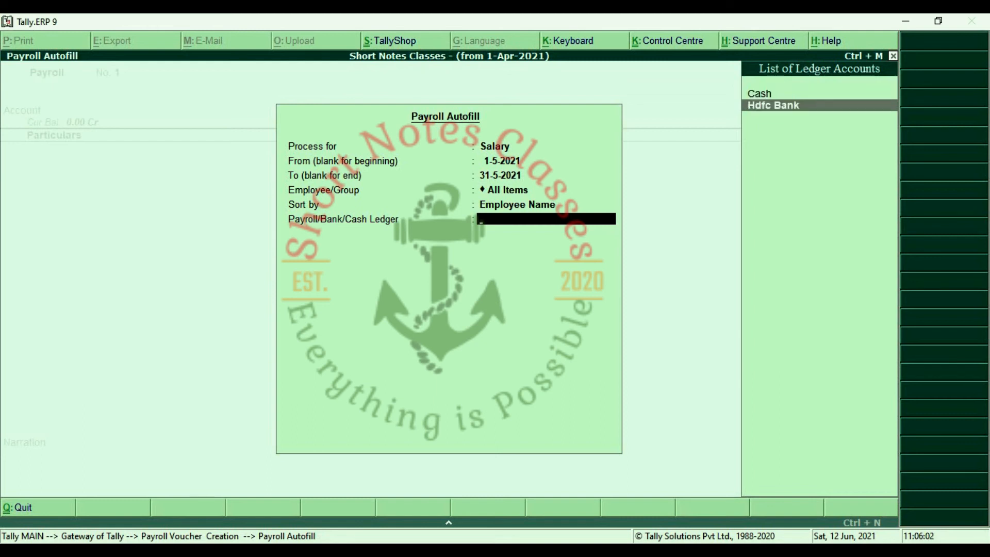
pyautogui.press('Return')
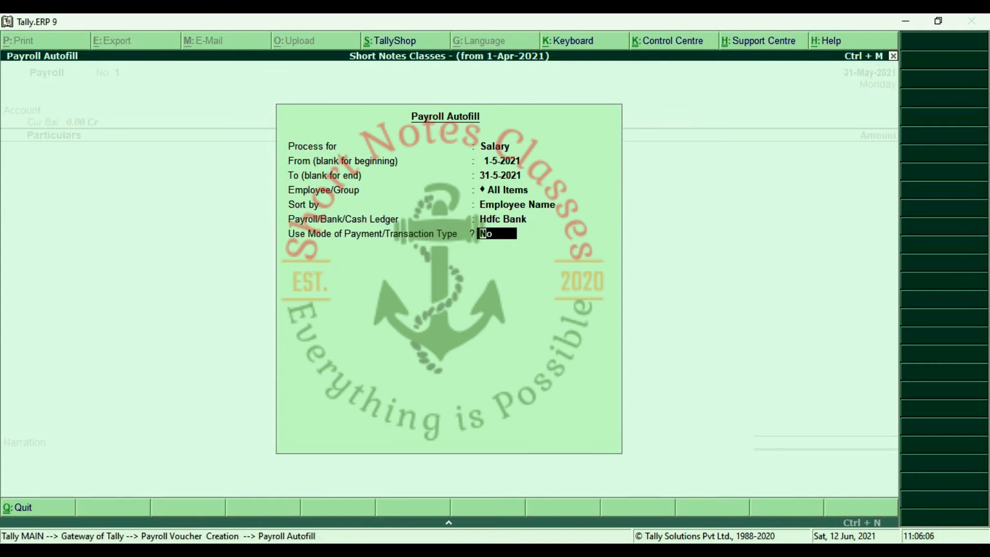
pyautogui.press('Return')
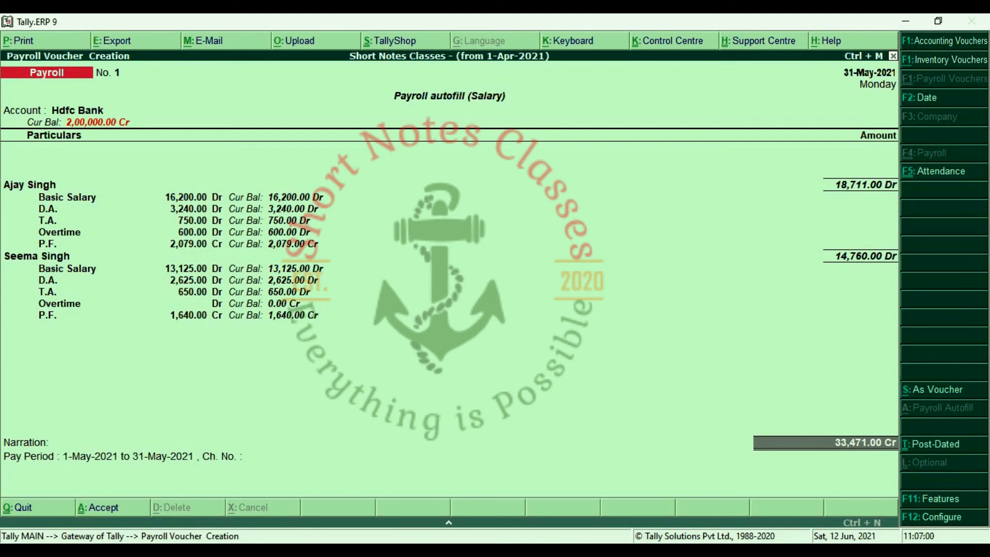
# Save payroll voucher No. 1 for 33,471.00 via Hdfc Bank, then quit to Gateway of Tally.
pyautogui.press('Return')
pyautogui.press('Return')
pyautogui.press('Return')
pyautogui.press('Return')
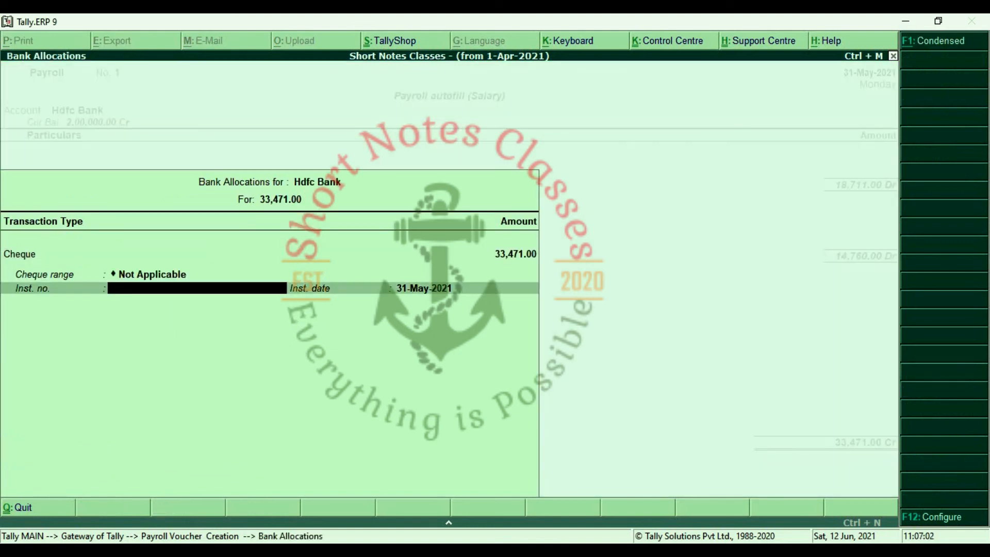
pyautogui.press('Return')
pyautogui.press('Return')
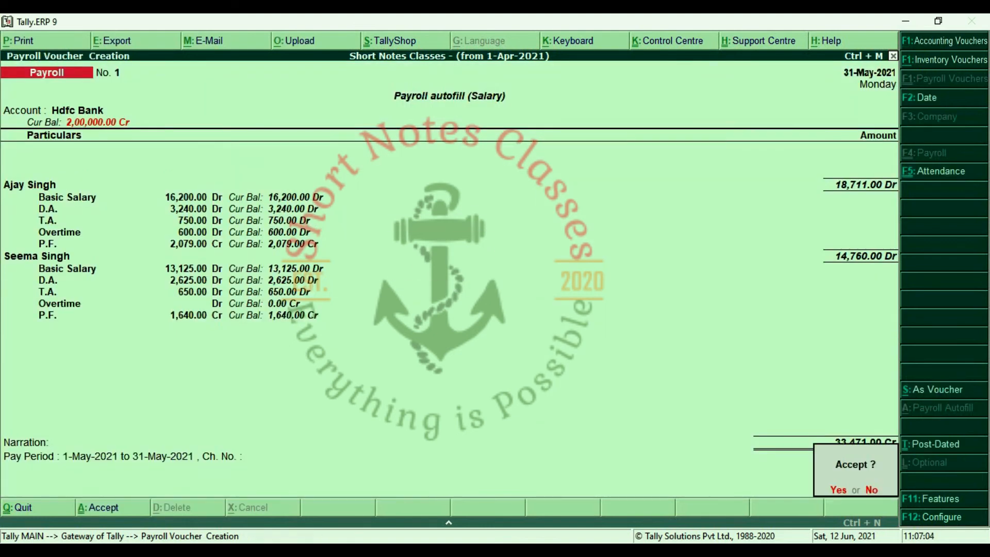
pyautogui.press('Return')
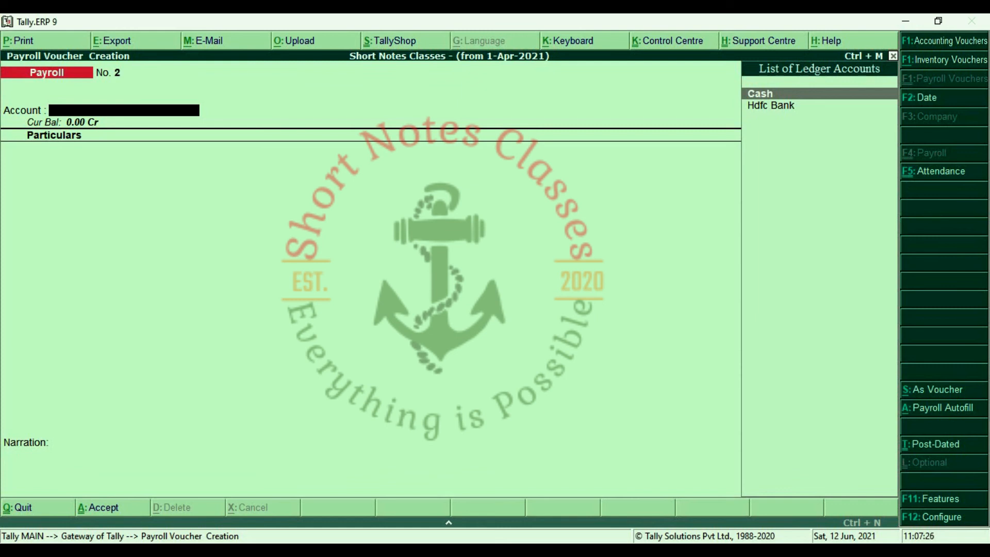
pyautogui.press('Escape')
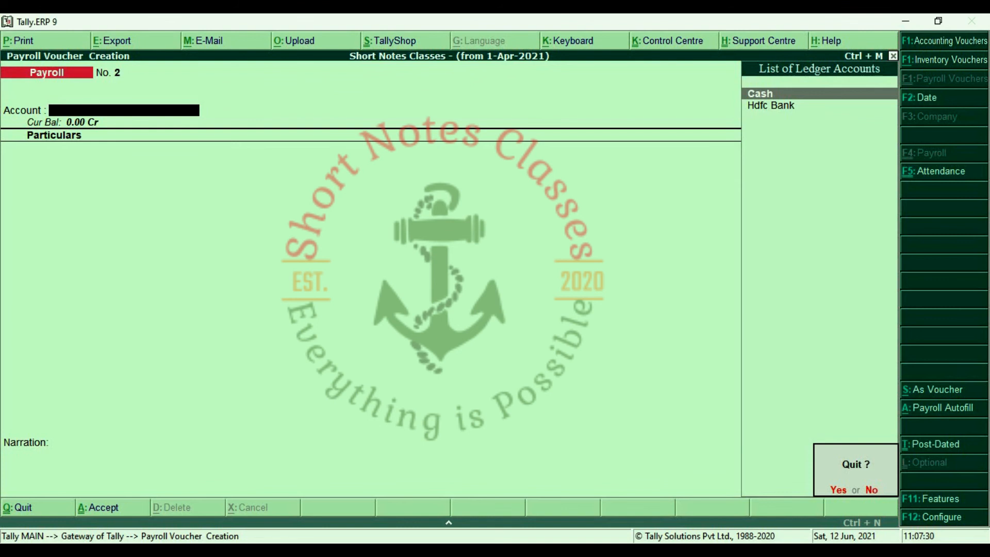
pyautogui.press('y')
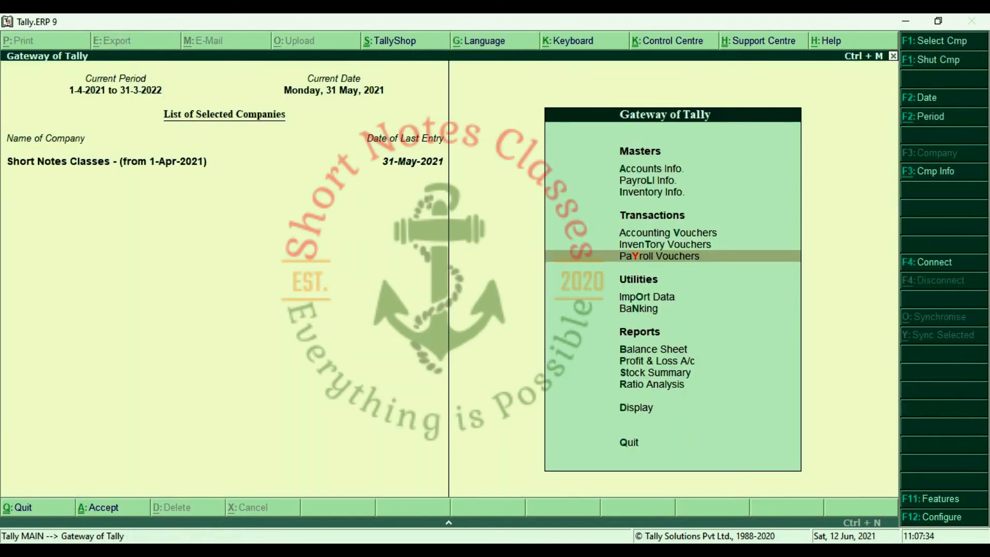
# Go to Display > Payroll Reports > Statements of Payroll from Gateway of Tally.
pyautogui.press('Down')
pyautogui.press('Down')
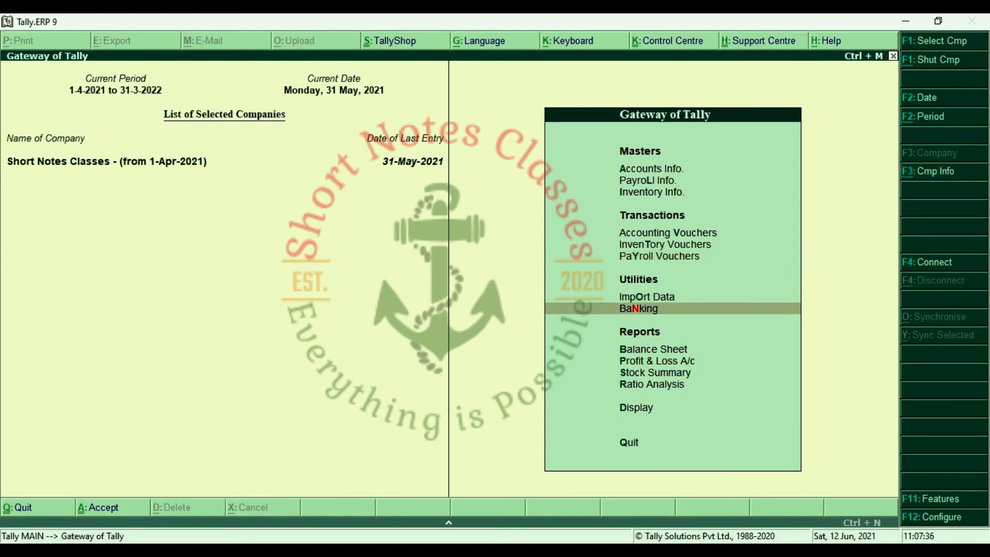
pyautogui.press('Down')
pyautogui.press('Down')
pyautogui.press('Down')
pyautogui.press('Down')
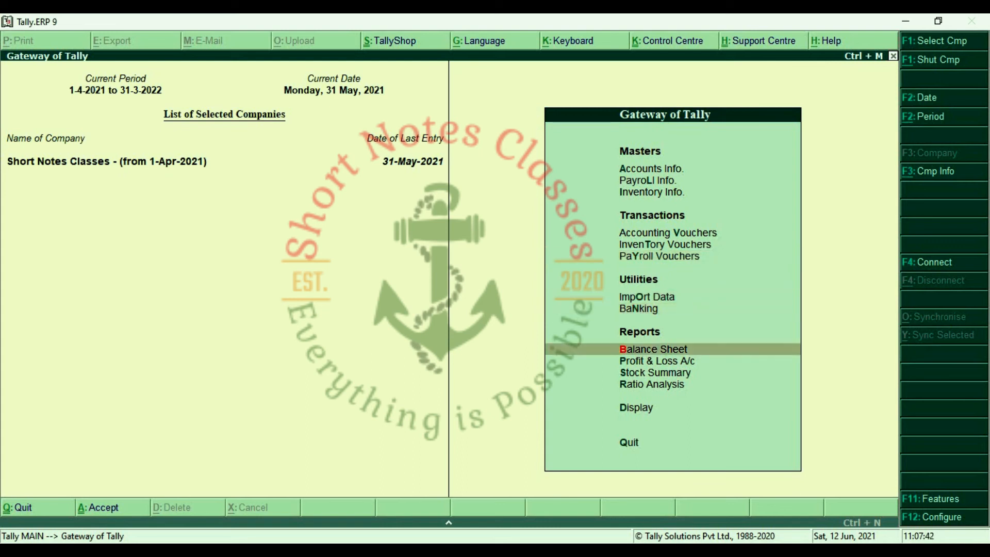
pyautogui.press('Down')
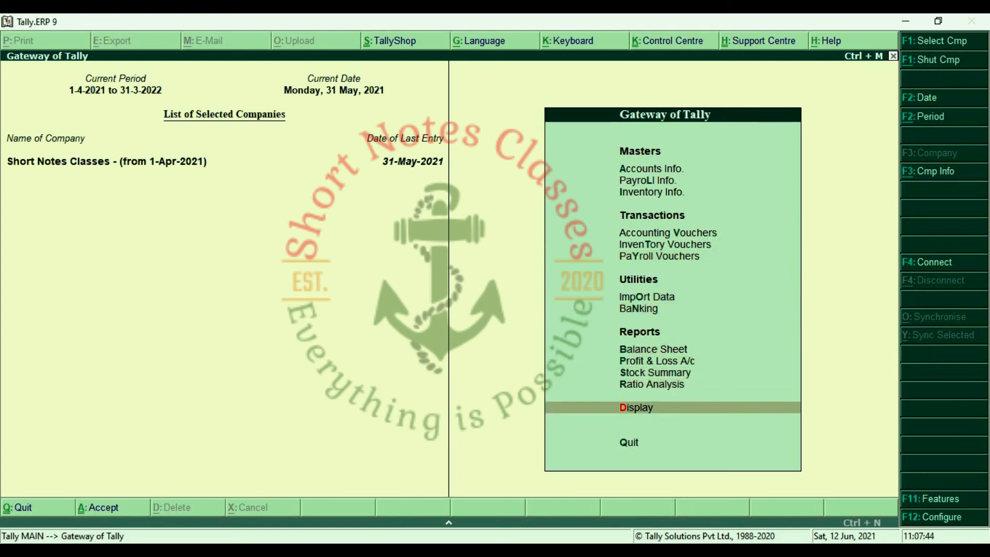
pyautogui.press('Return')
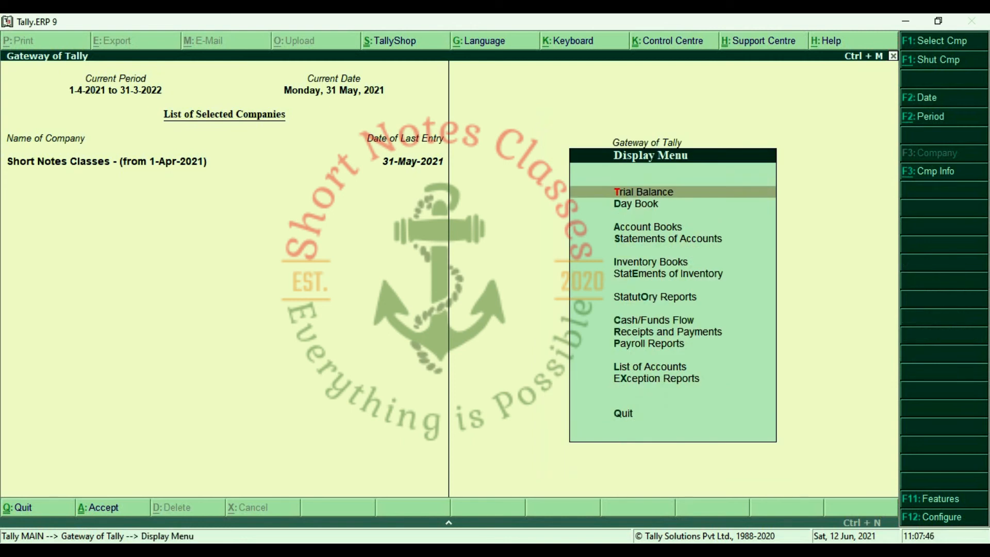
pyautogui.press('Down')
pyautogui.press('Down')
pyautogui.press('Down')
pyautogui.press('Down')
pyautogui.press('Down')
pyautogui.press('Down')
pyautogui.press('Down')
pyautogui.press('Down')
pyautogui.press('Down')
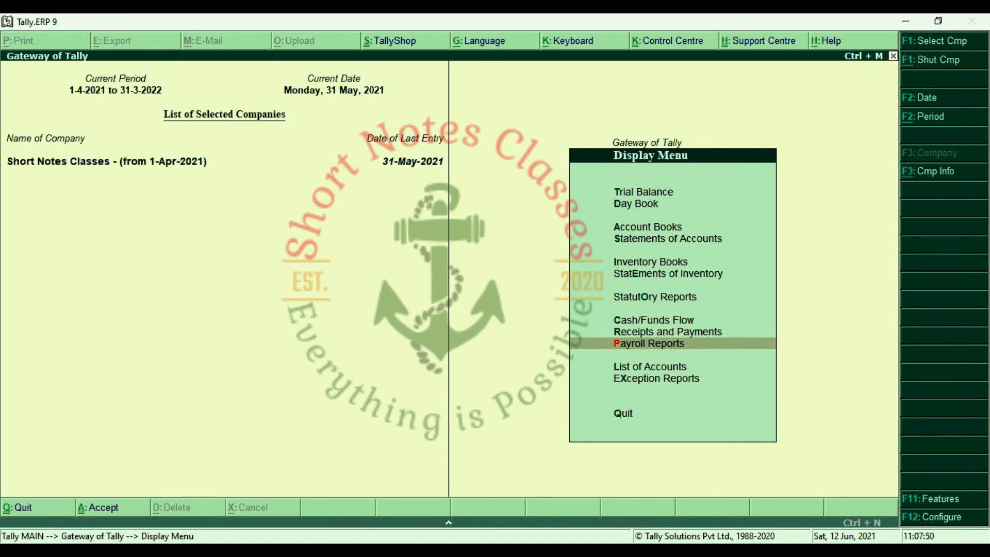
pyautogui.press('Return')
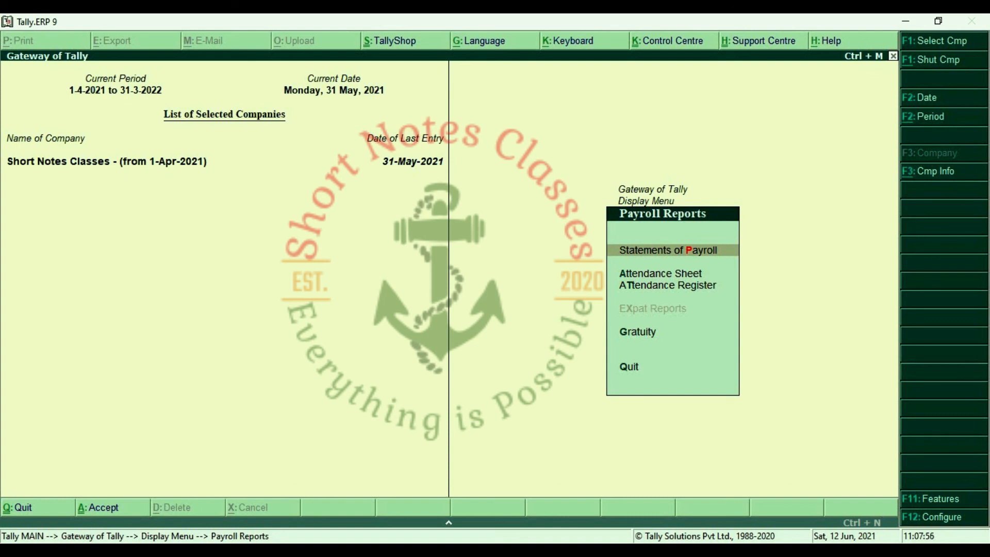
pyautogui.press('Down')
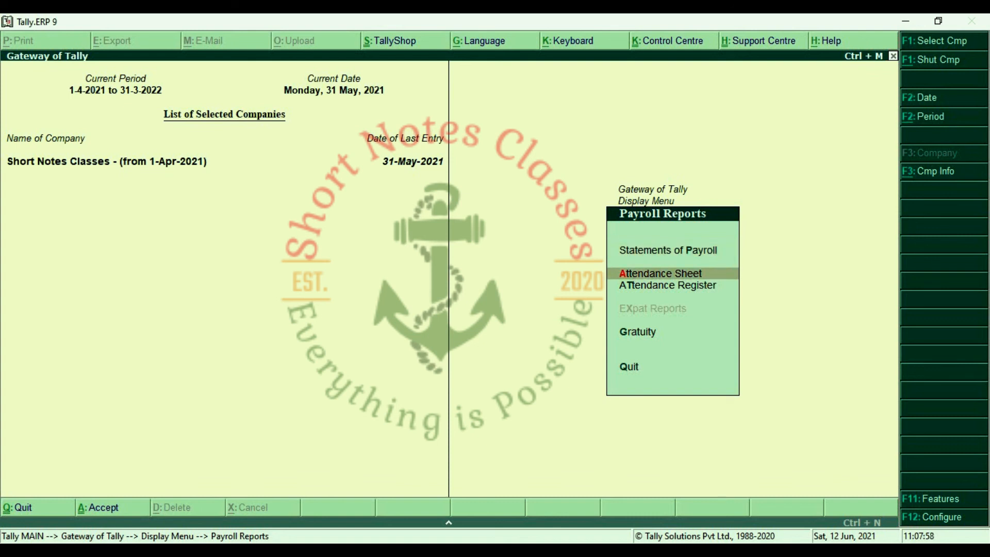
pyautogui.press('Down')
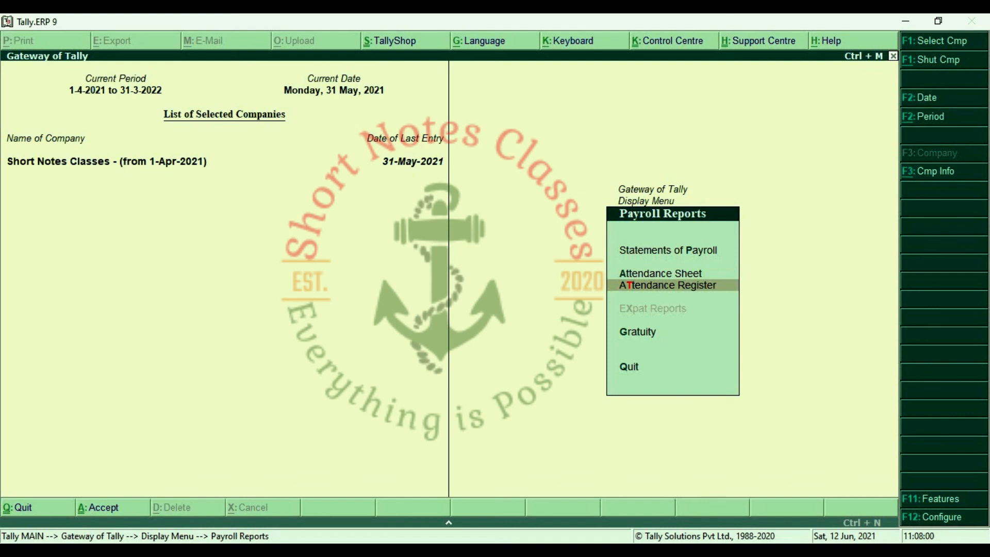
pyautogui.press('Up')
pyautogui.press('Up')
pyautogui.press('Up')
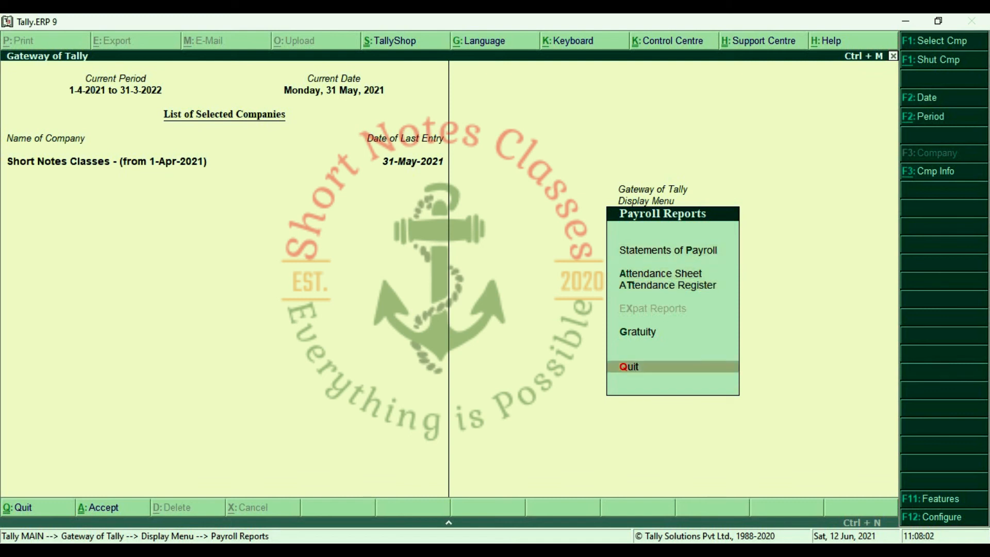
pyautogui.press('Down')
pyautogui.press('Return')
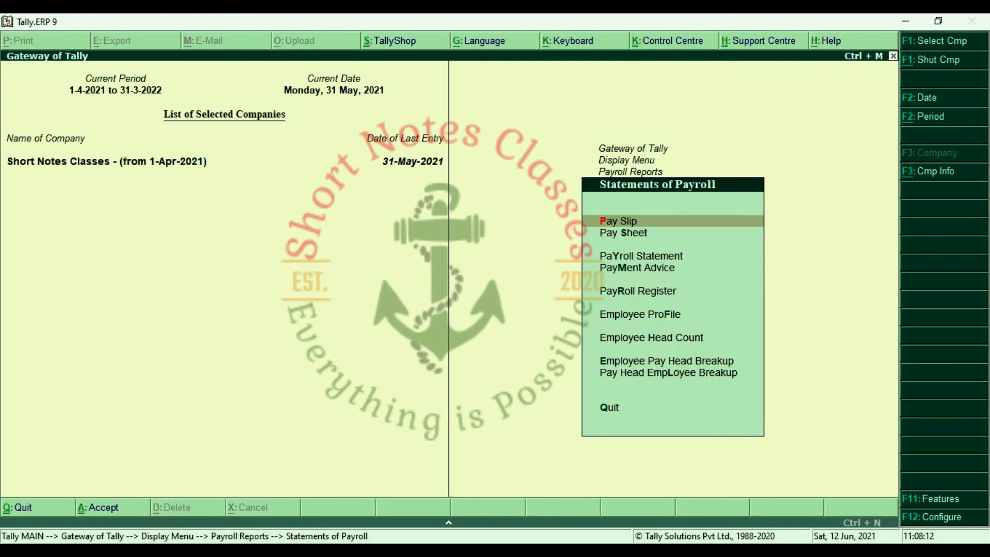
# View the HR Department employee's May-2021 Single Pay Slip (net 14,760.00), then close it.
pyautogui.press('Return')
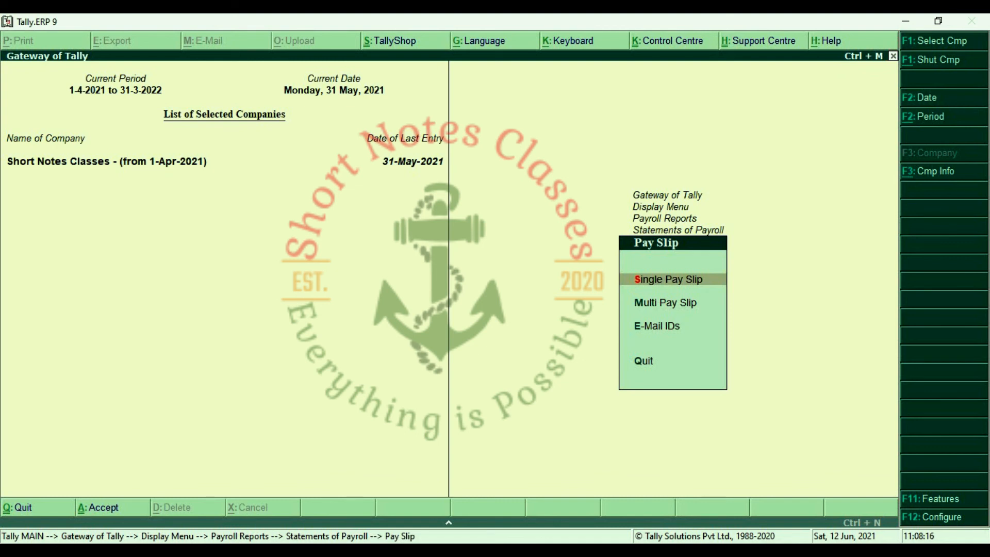
pyautogui.press('Down')
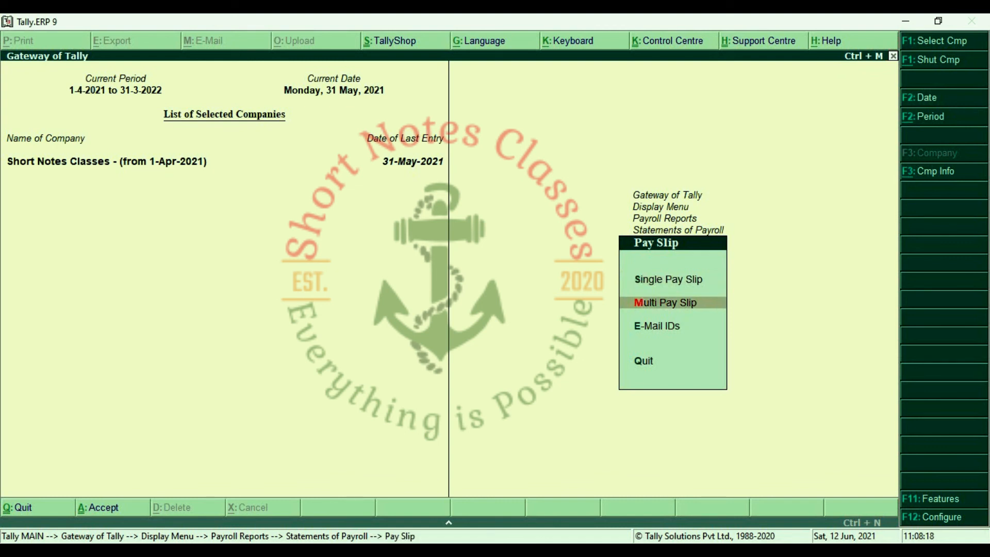
pyautogui.press('Up')
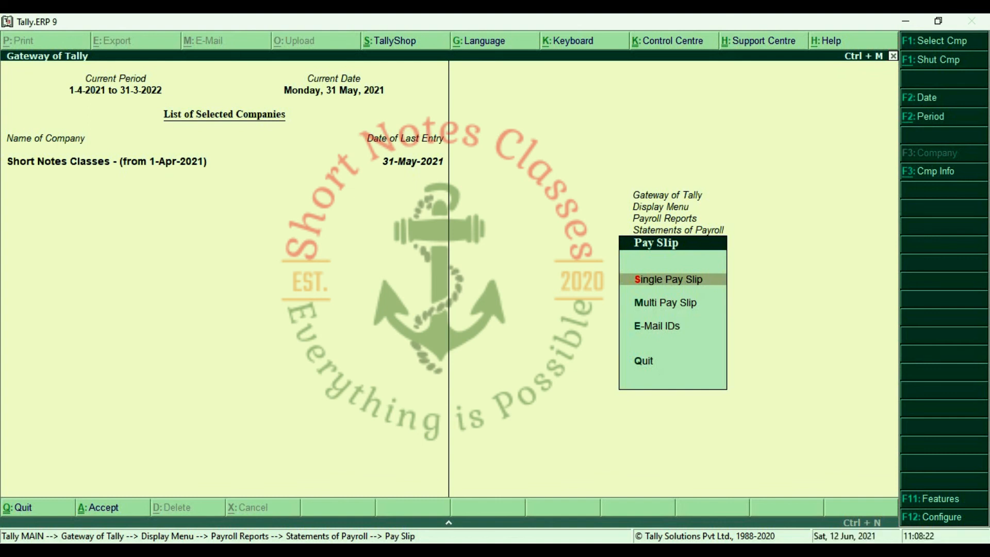
pyautogui.press('Return')
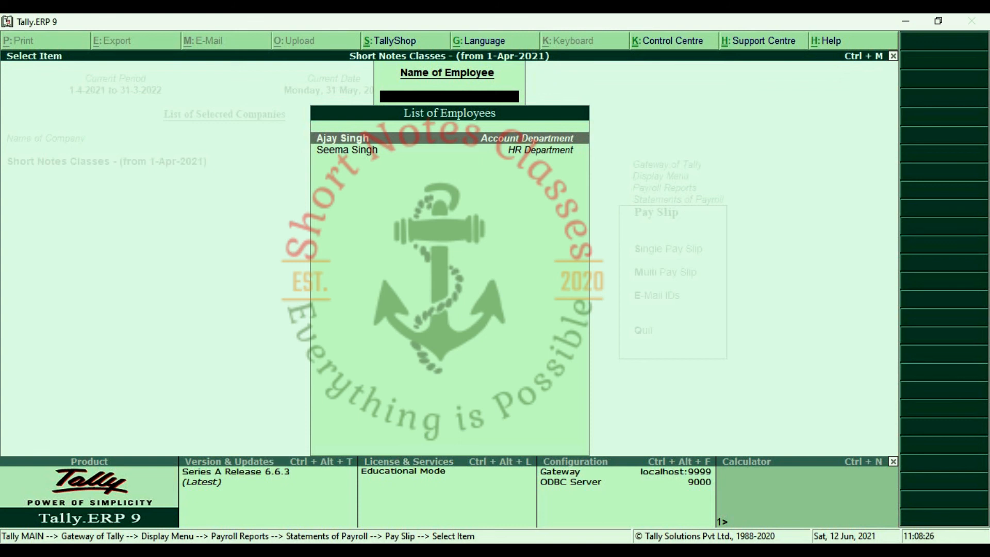
pyautogui.press('Down')
pyautogui.press('Return')
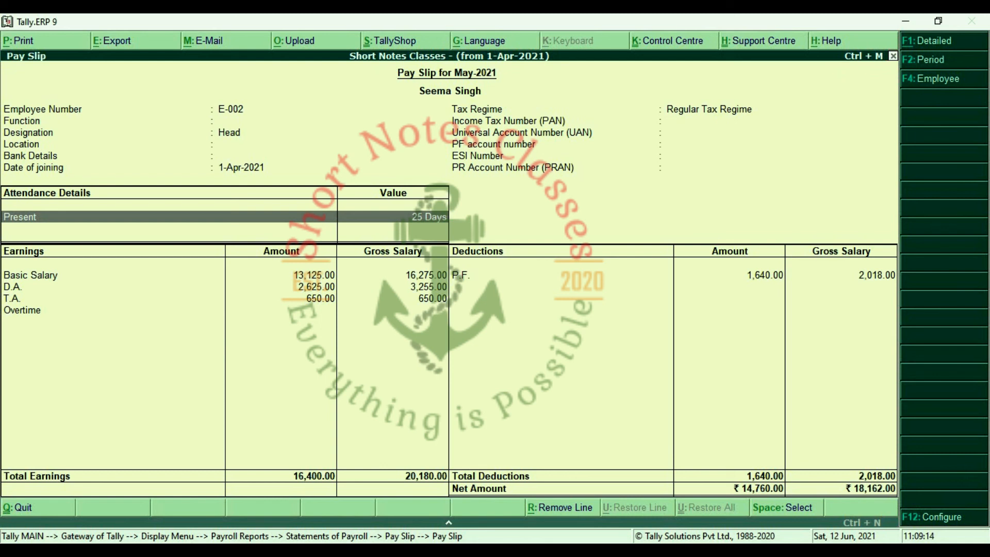
pyautogui.press('Escape')
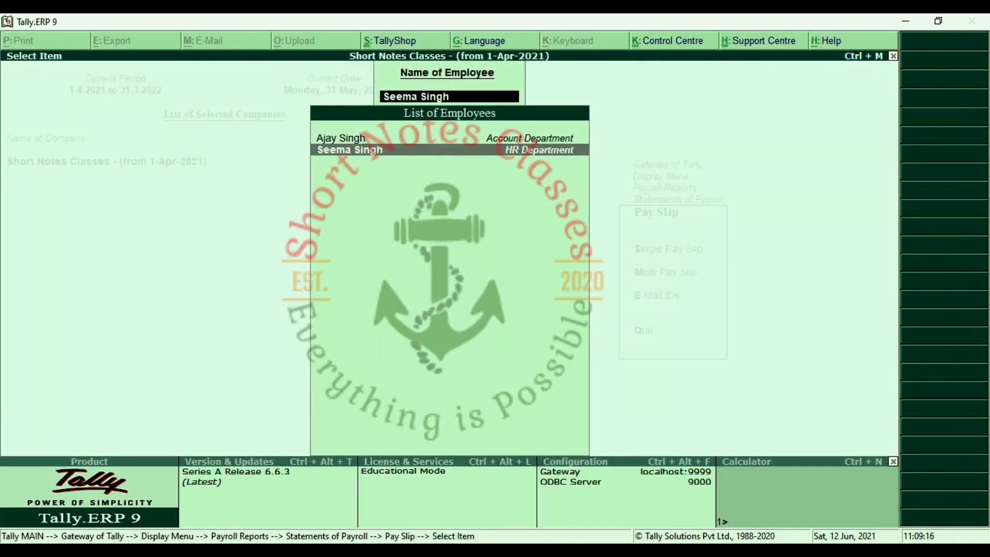
# View the Account Department employee's May-2021 pay slip (net 18,711.00), then close it.
pyautogui.press('Up')
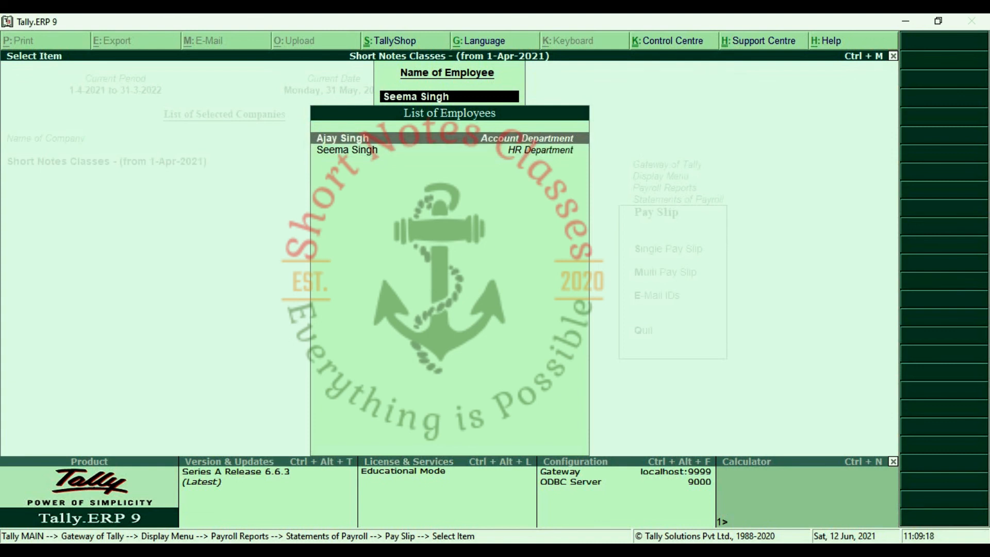
pyautogui.press('Return')
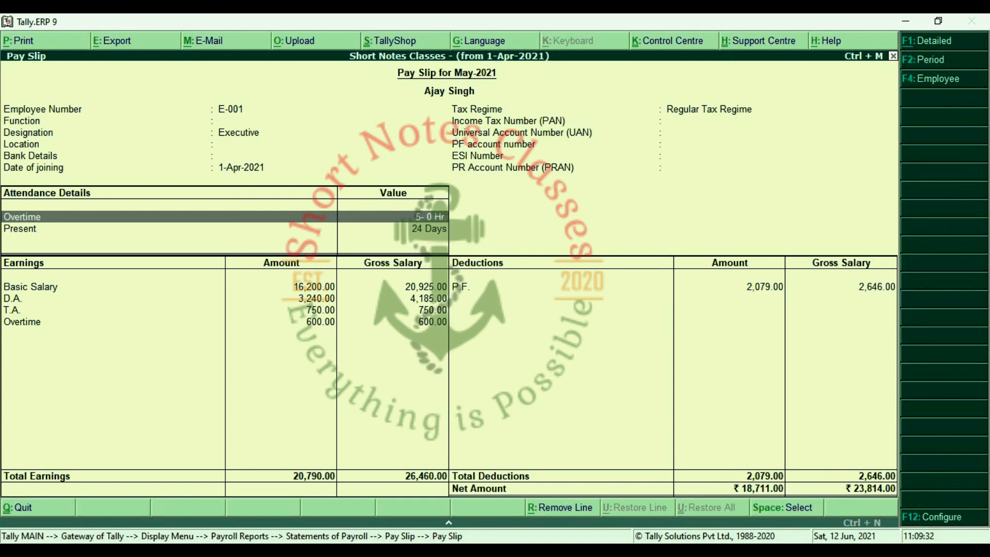
pyautogui.press('Escape')
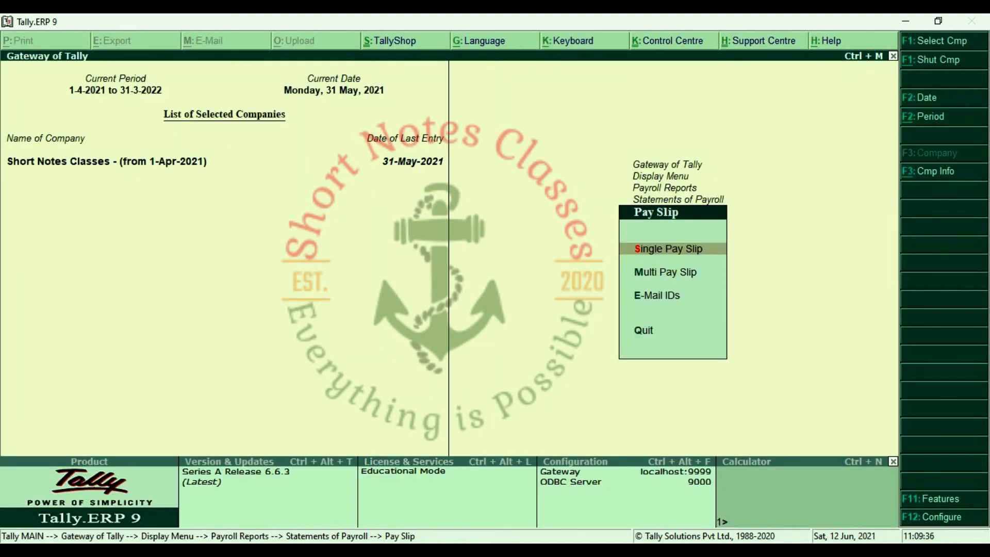
# Show the Multi Pay Slip for All Items employees, totalling 33,471.00 for May 2021.
pyautogui.press('Down')
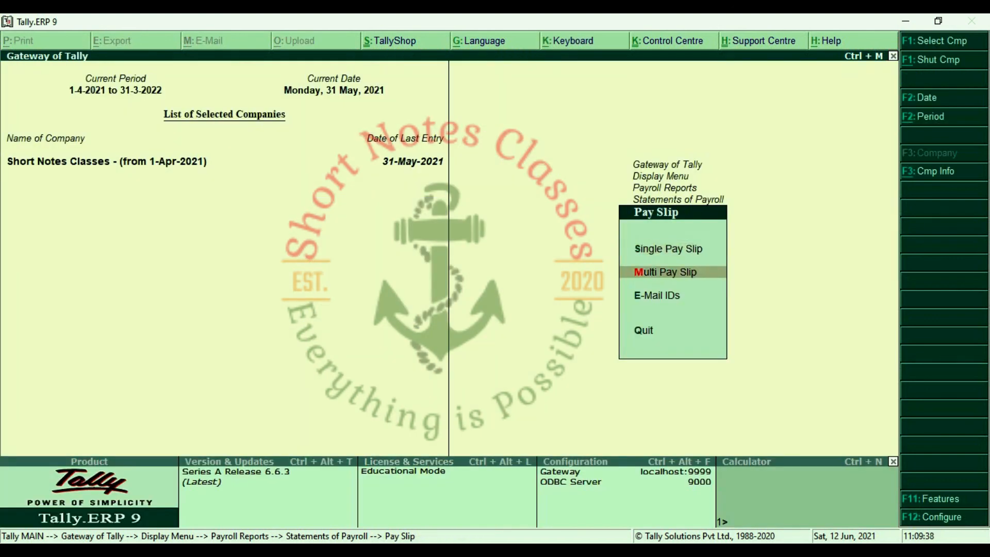
pyautogui.press('Return')
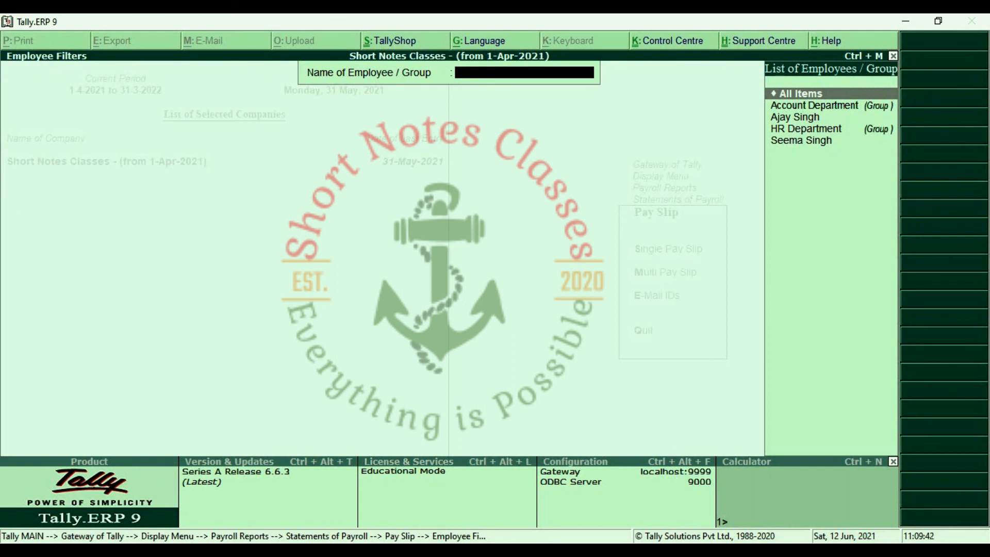
pyautogui.press('Down')
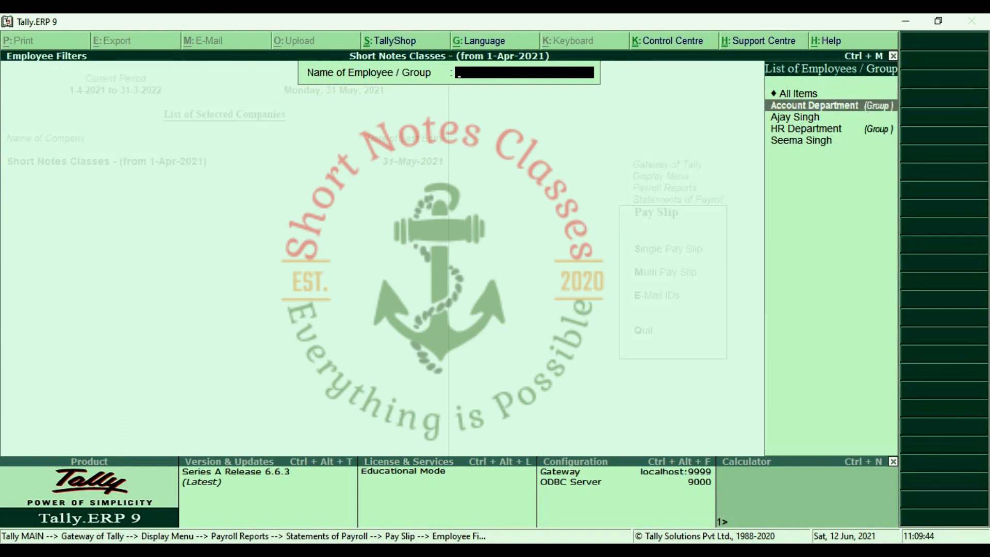
pyautogui.press('Up')
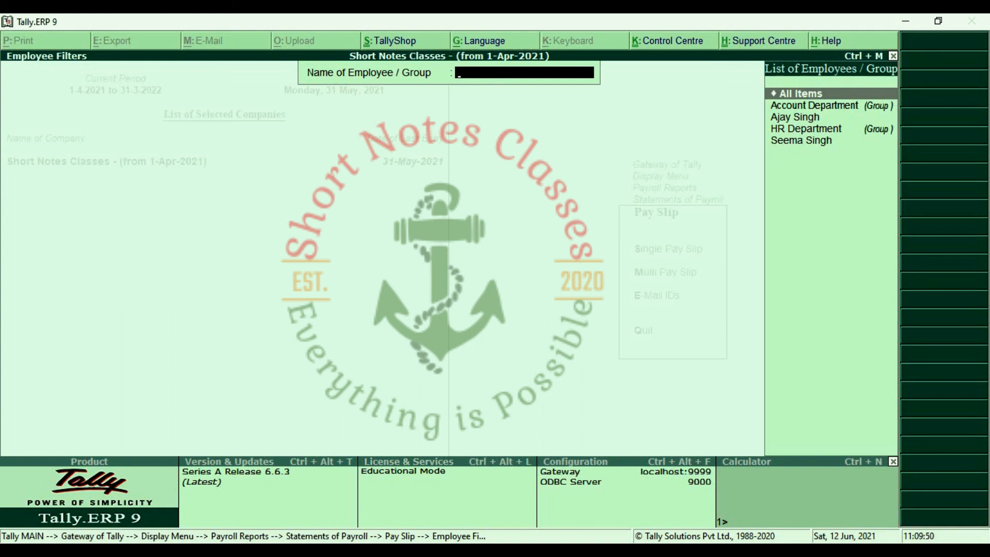
pyautogui.press('Return')
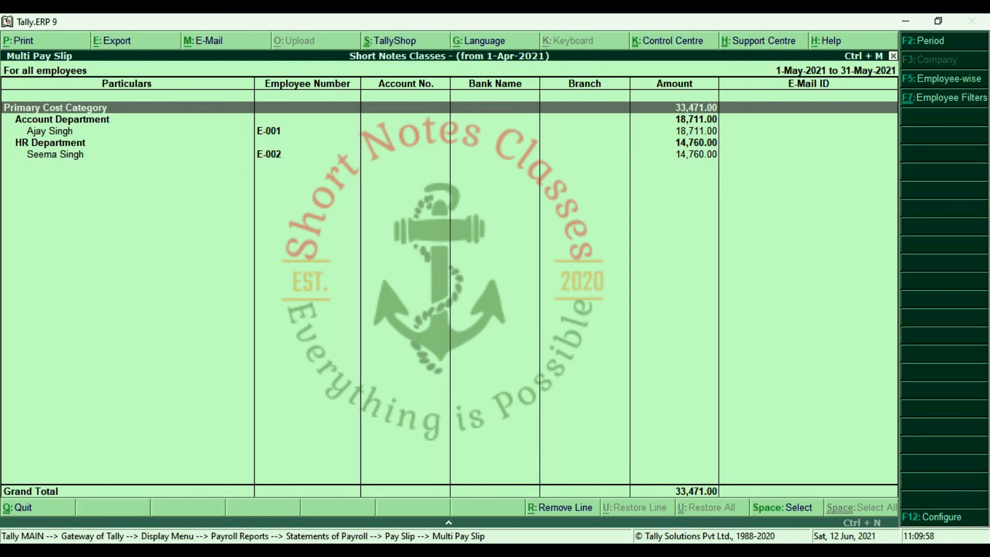
# Drill into the HR employee's pay slip (25 days present, net 14,760.00), then close it.
pyautogui.press('Down')
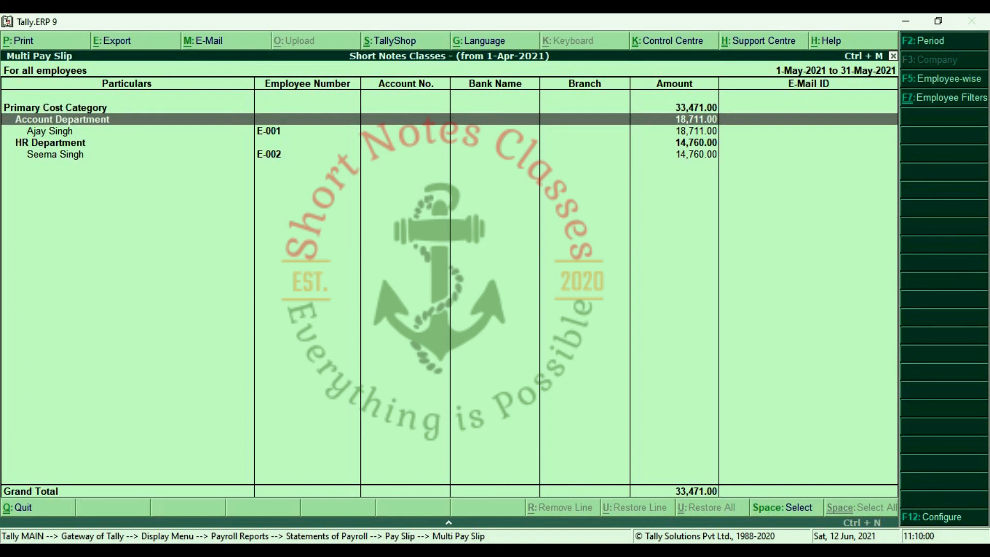
pyautogui.press('Down')
pyautogui.press('Down')
pyautogui.press('Down')
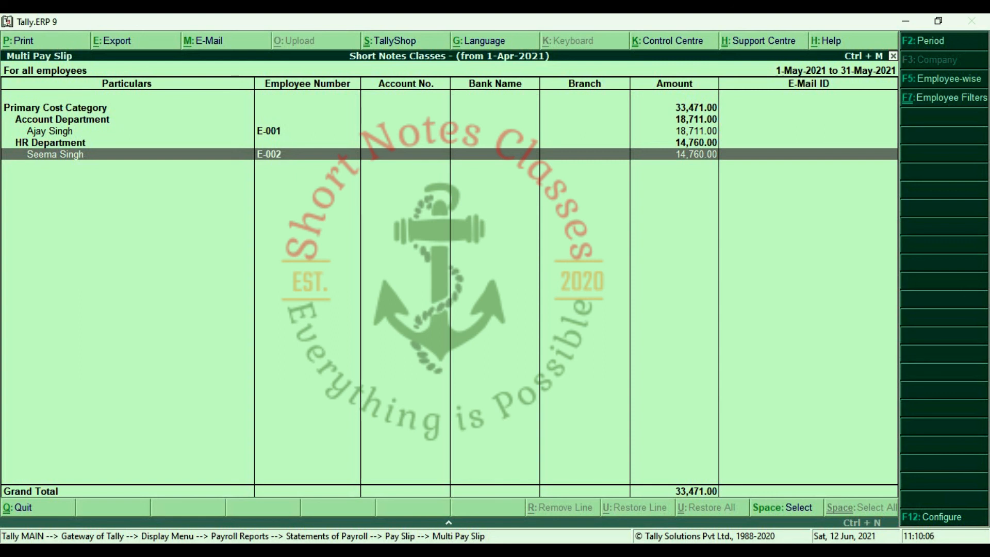
pyautogui.press('Return')
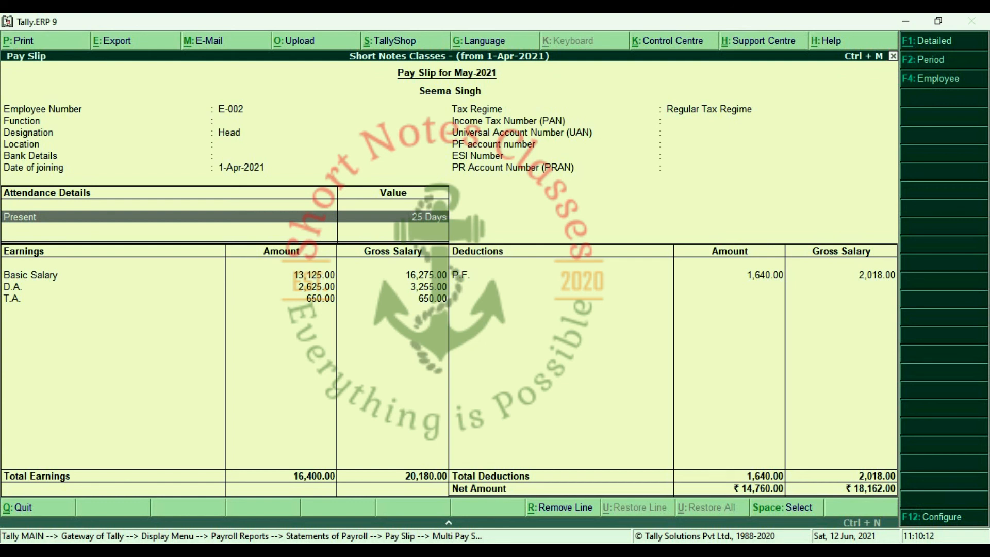
pyautogui.press('Escape')
pyautogui.press('Escape')
pyautogui.press('Escape')
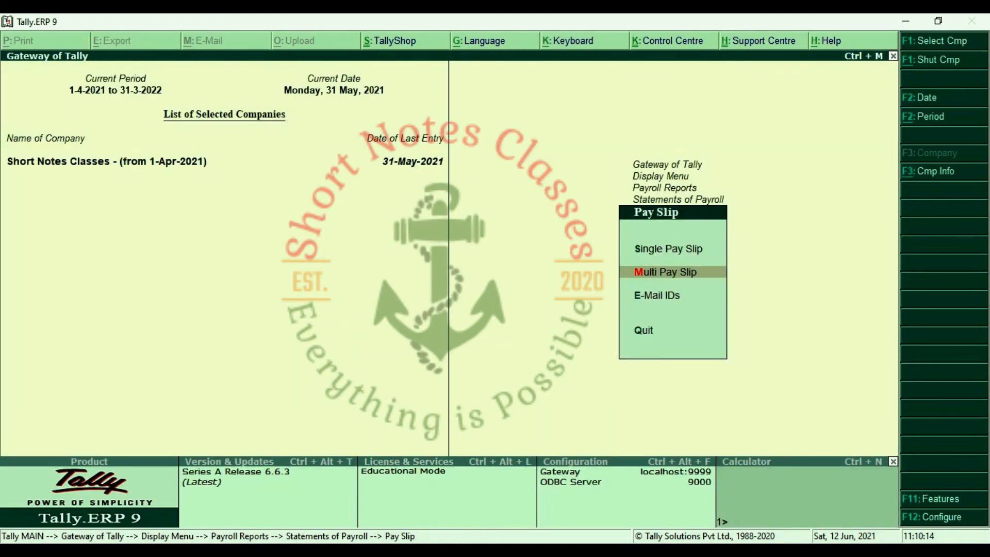
# Review the All Items May-2021 Pay Sheet through Net Amount (33,471.00), then close it.
pyautogui.press('Escape')
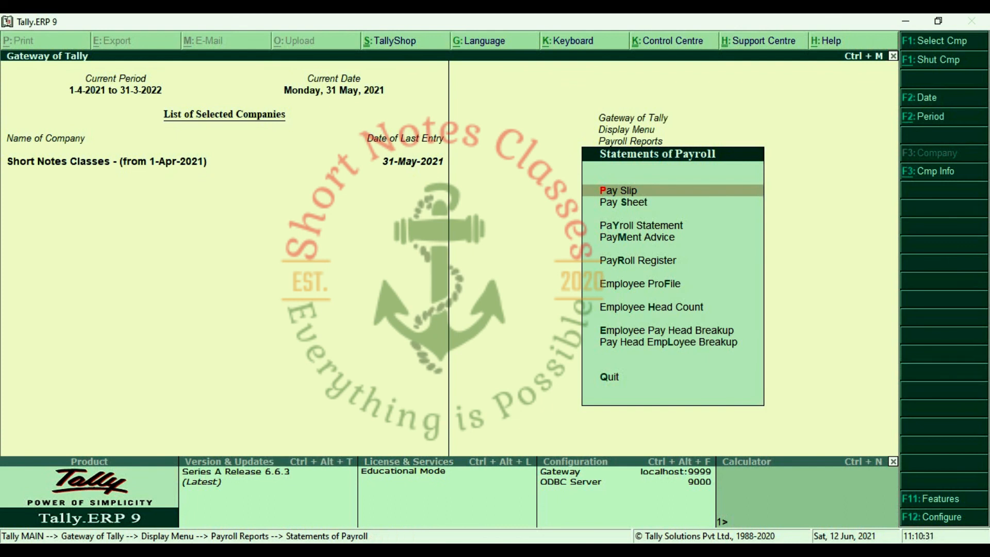
pyautogui.press('Down')
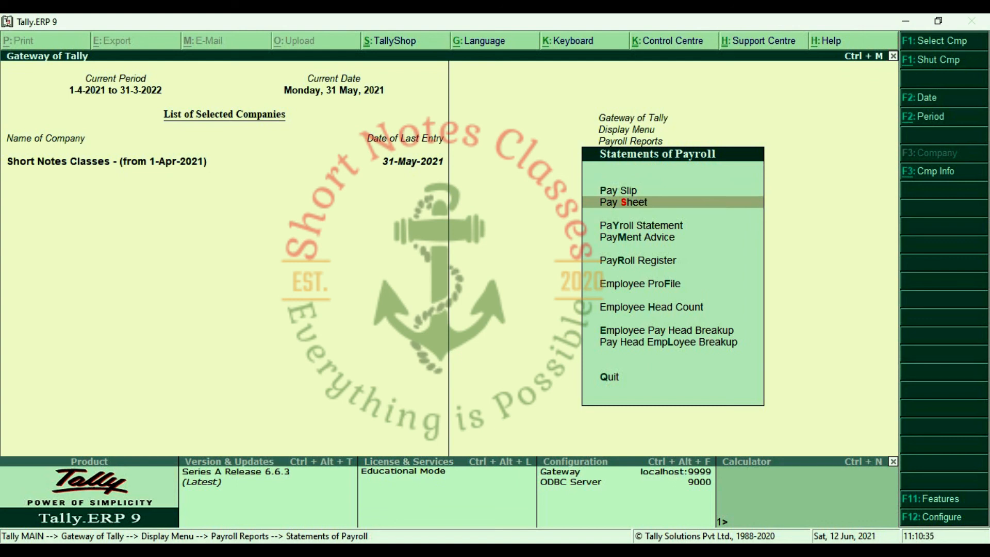
pyautogui.press('Return')
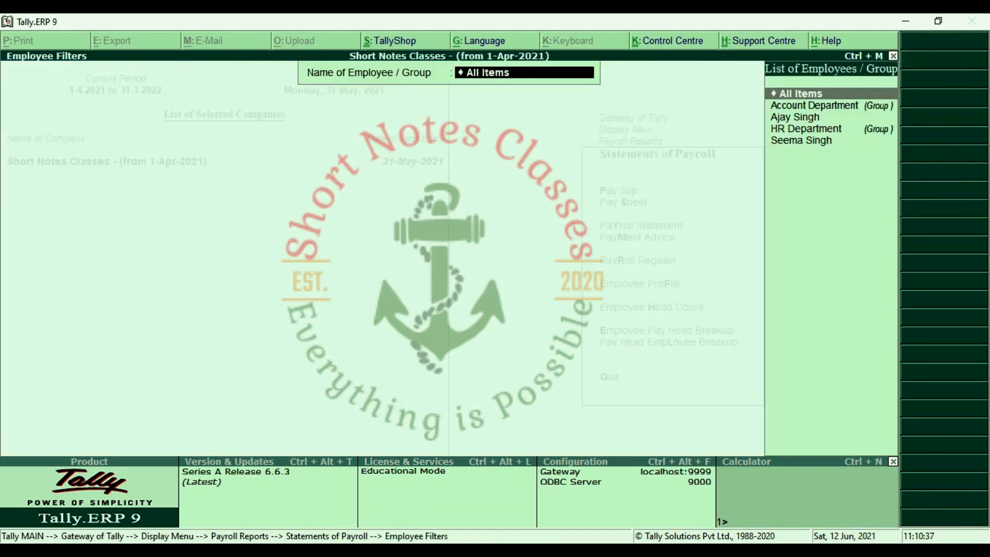
pyautogui.press('Return')
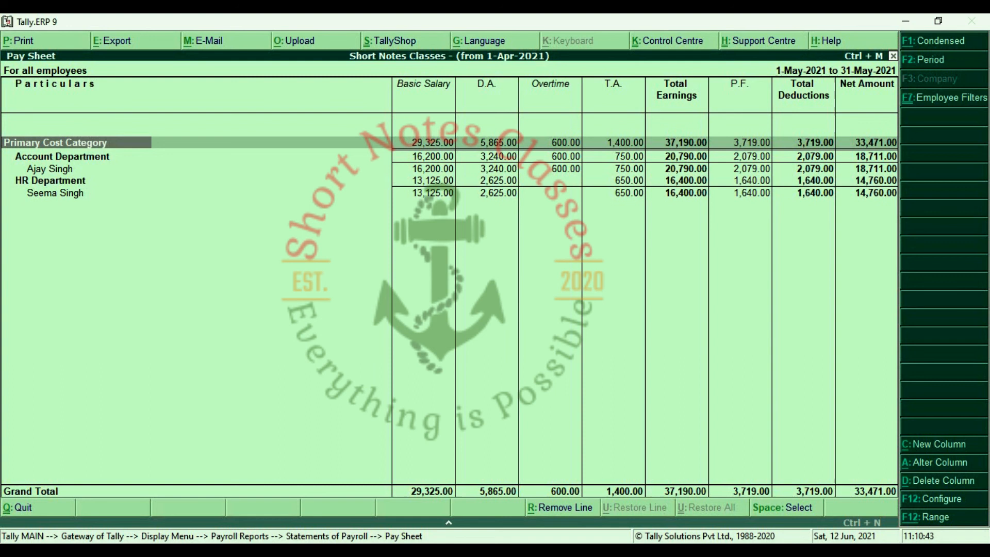
pyautogui.press('Right')
pyautogui.press('Right')
pyautogui.press('Right')
pyautogui.press('Right')
pyautogui.press('Right')
pyautogui.press('Right')
pyautogui.press('Right')
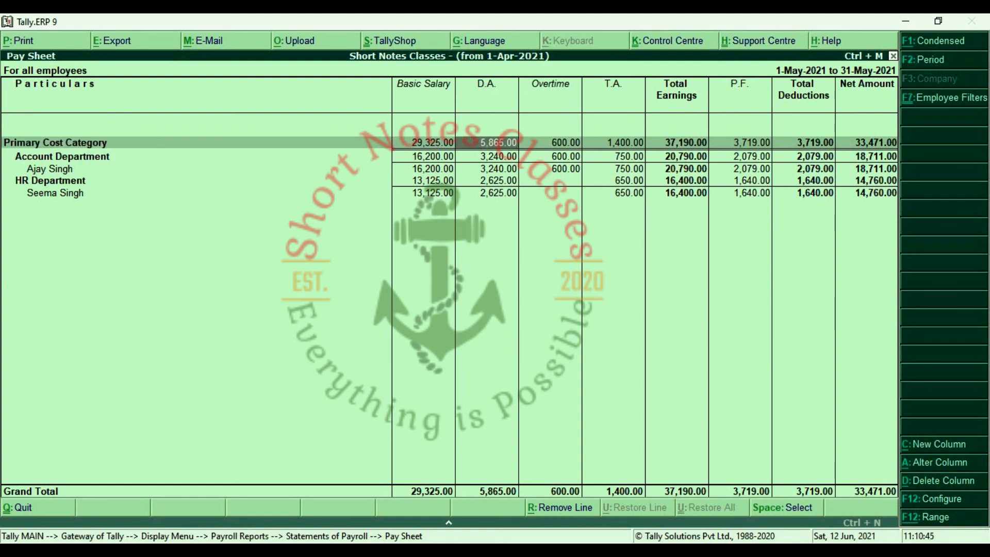
pyautogui.press('Right')
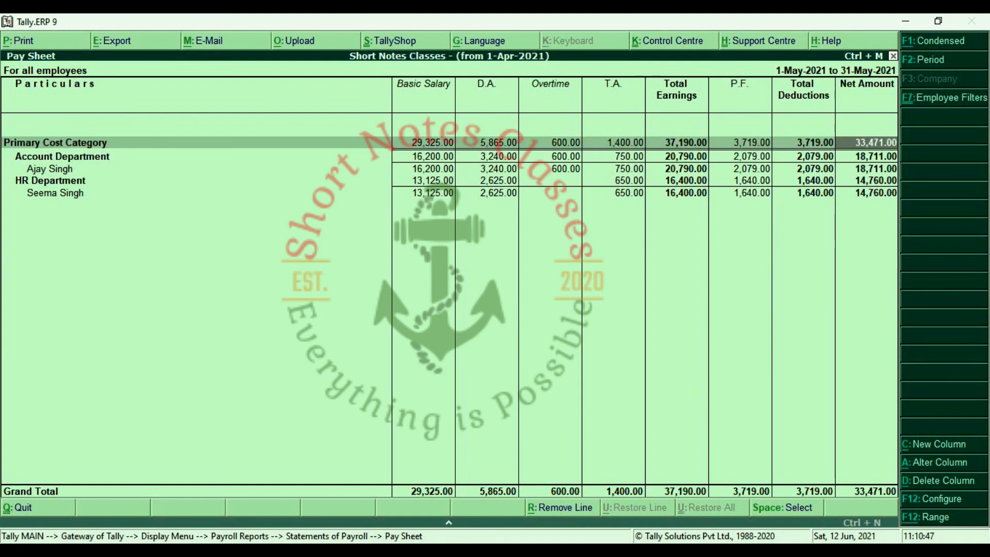
pyautogui.press('Down')
pyautogui.press('Down')
pyautogui.press('Down')
pyautogui.press('Down')
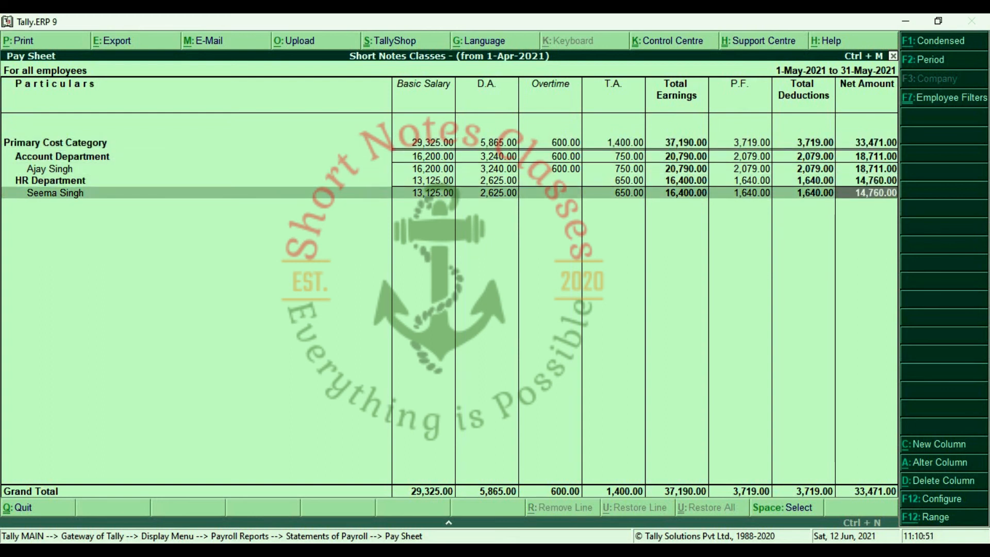
pyautogui.press('Escape')
pyautogui.press('Escape')
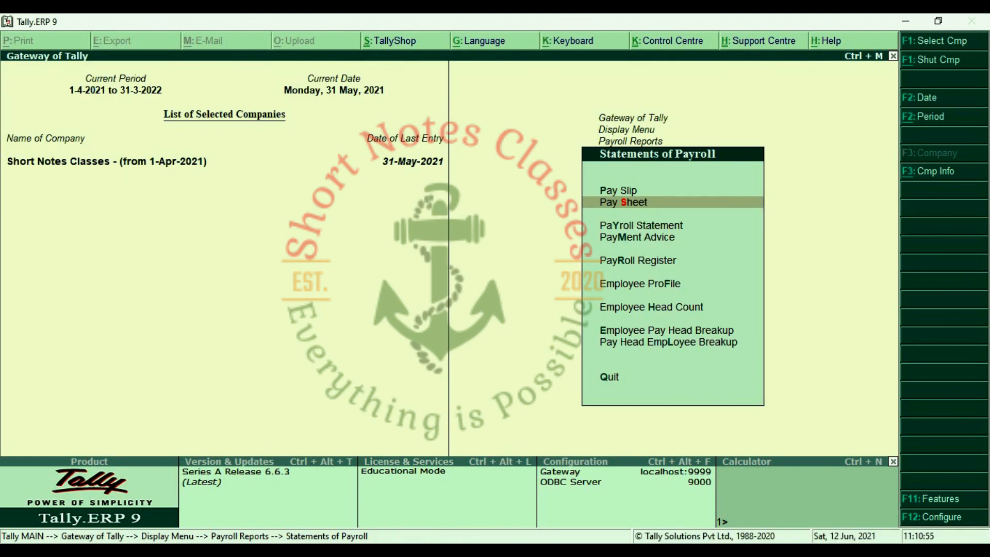
# Scan the remaining Statements of Payroll reports and return to the Payroll Reports list.
pyautogui.press('Up')
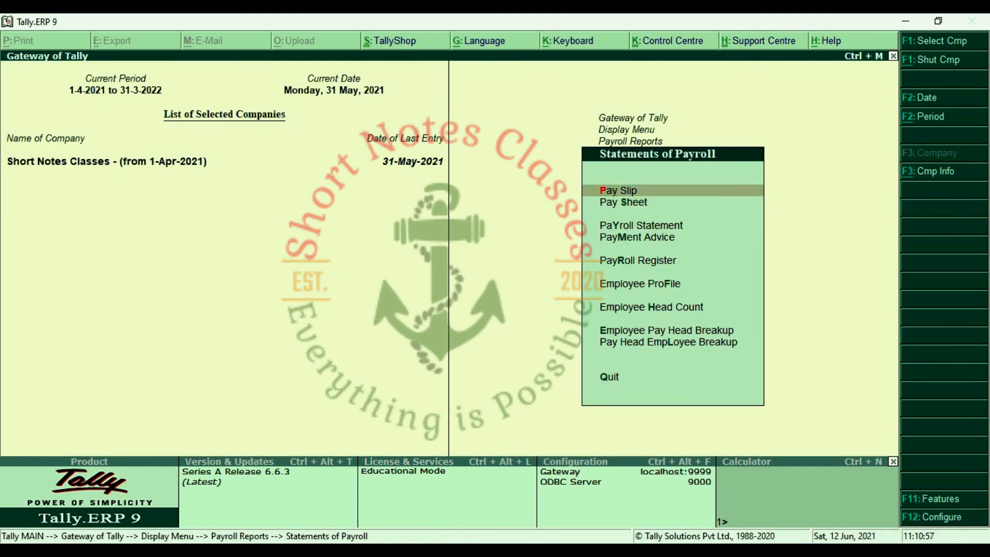
pyautogui.press('Down')
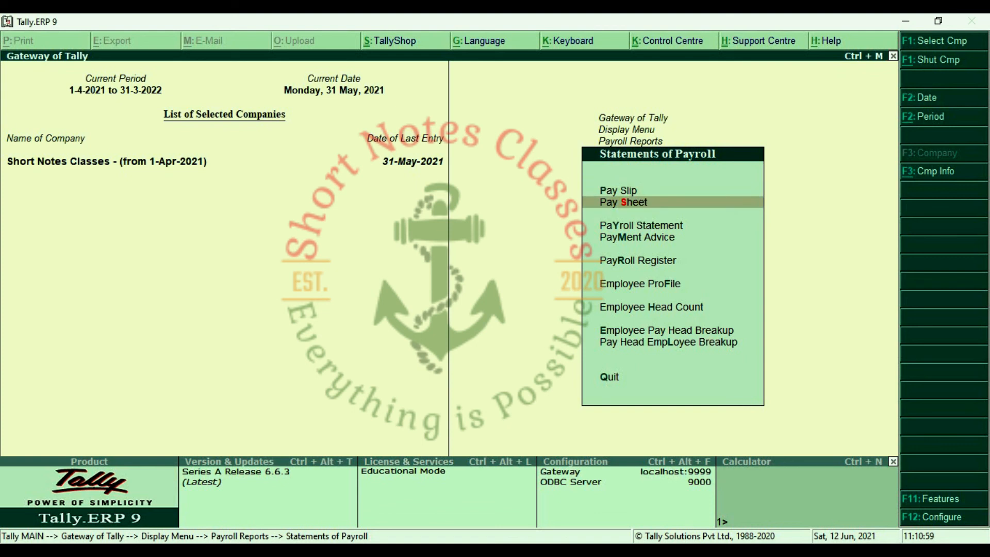
pyautogui.press('Down')
pyautogui.press('Down')
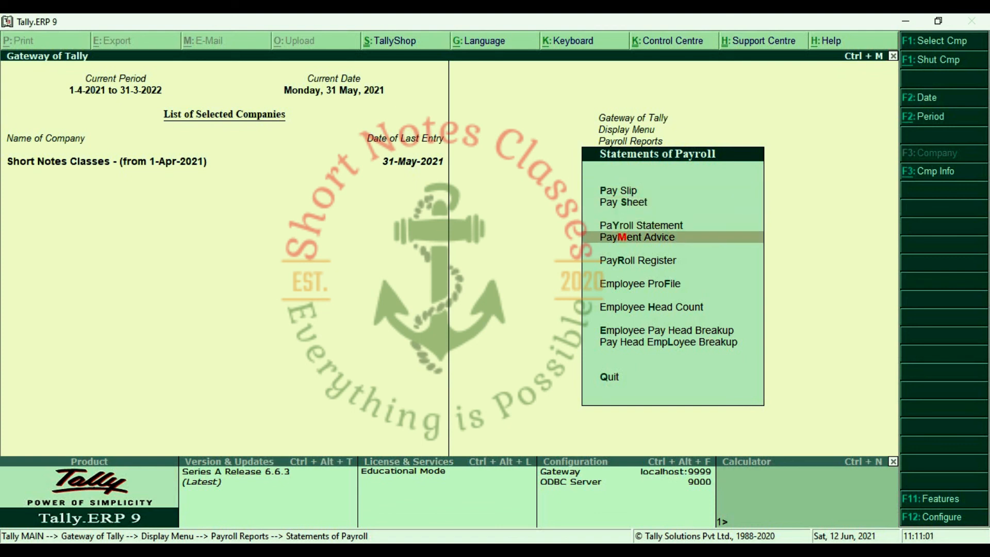
pyautogui.press('Down')
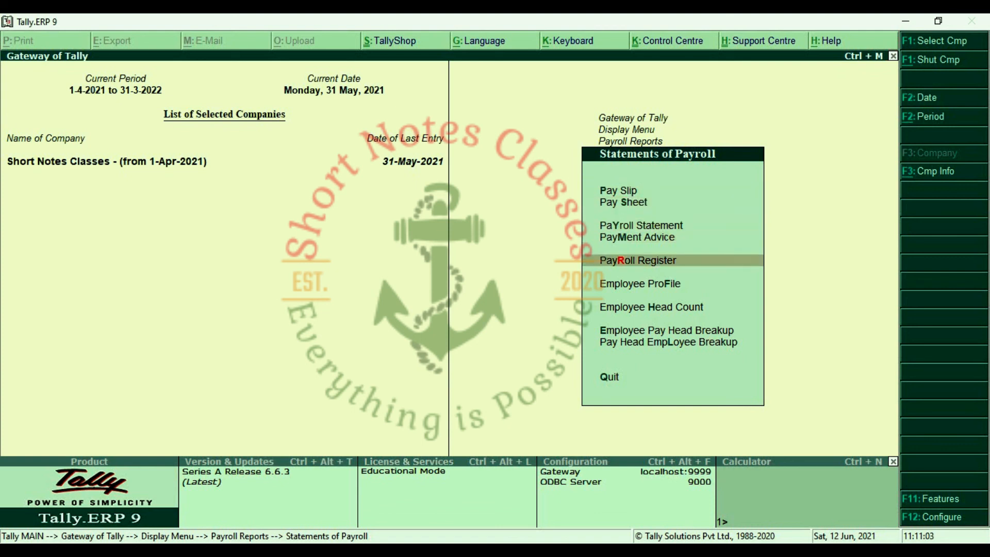
pyautogui.press('Down')
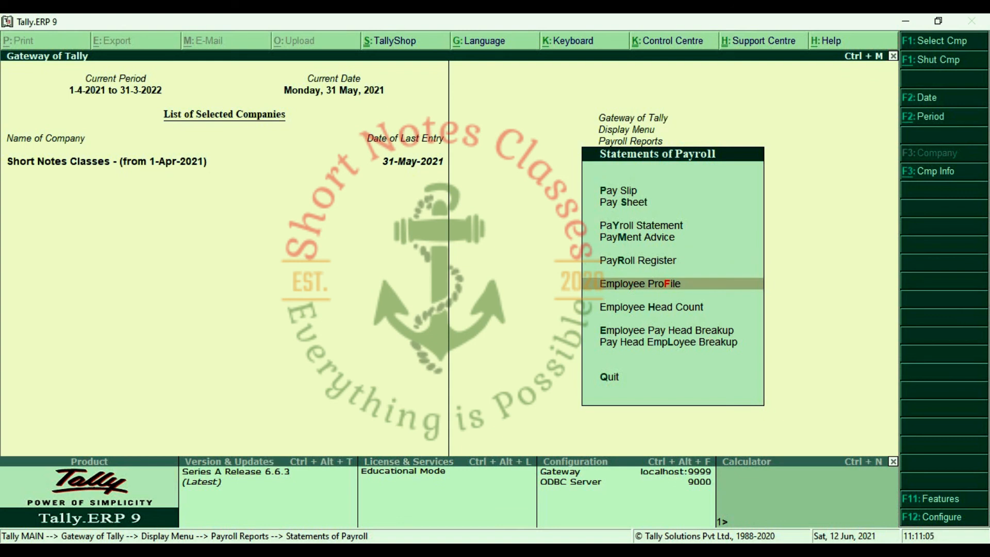
pyautogui.press('Escape')
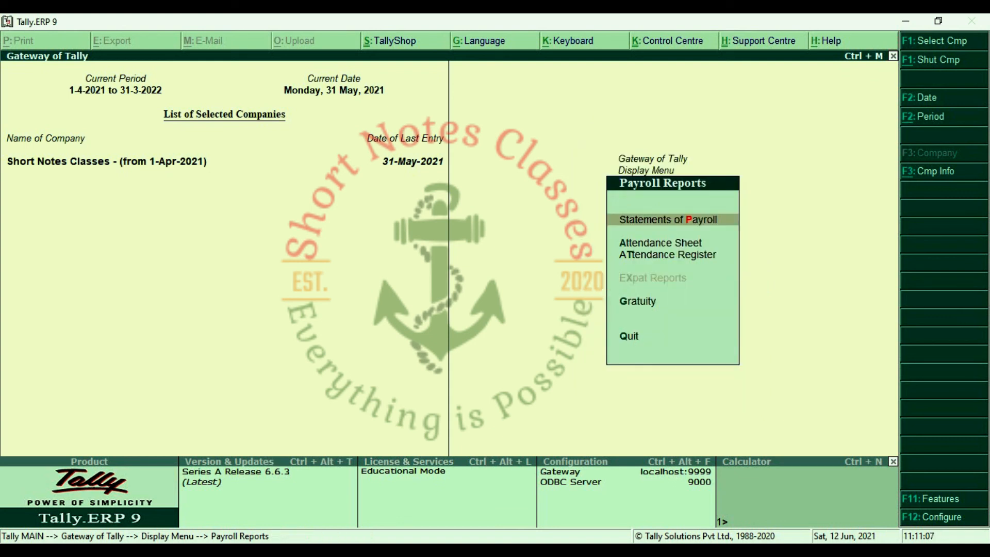
# Review the May-2021 Attendance Sheet: 49 days present, 5 hours overtime, then close it.
pyautogui.press('Down')
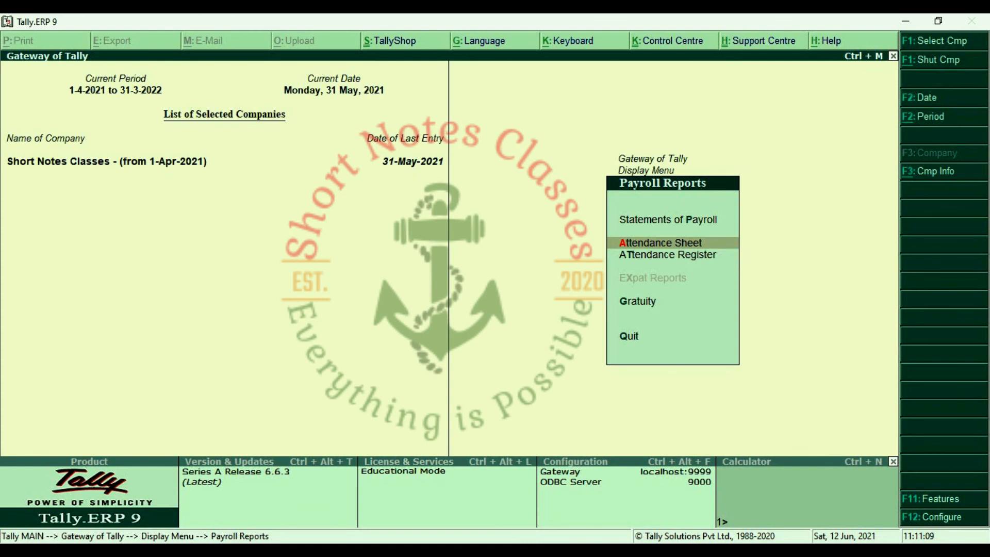
pyautogui.press('Return')
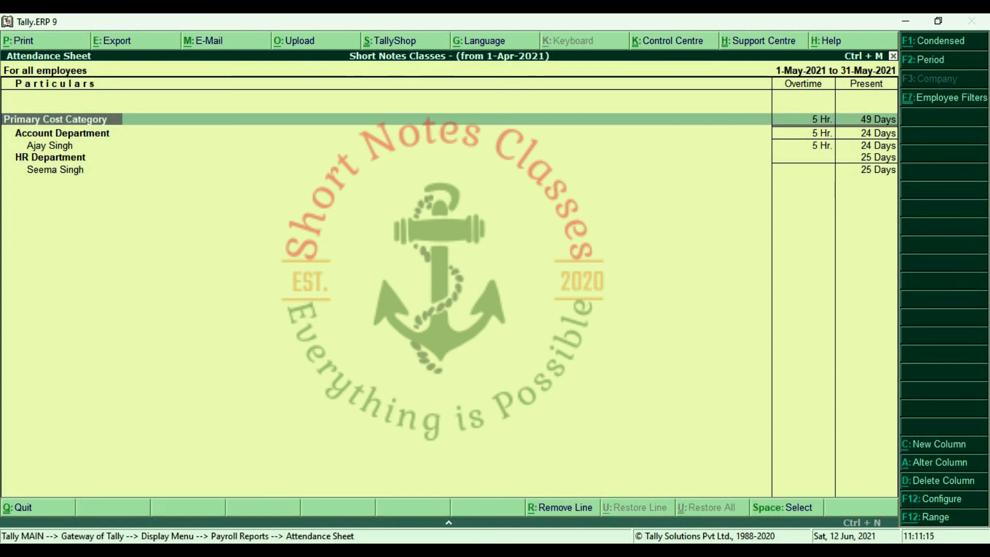
pyautogui.press('Down')
pyautogui.press('Down')
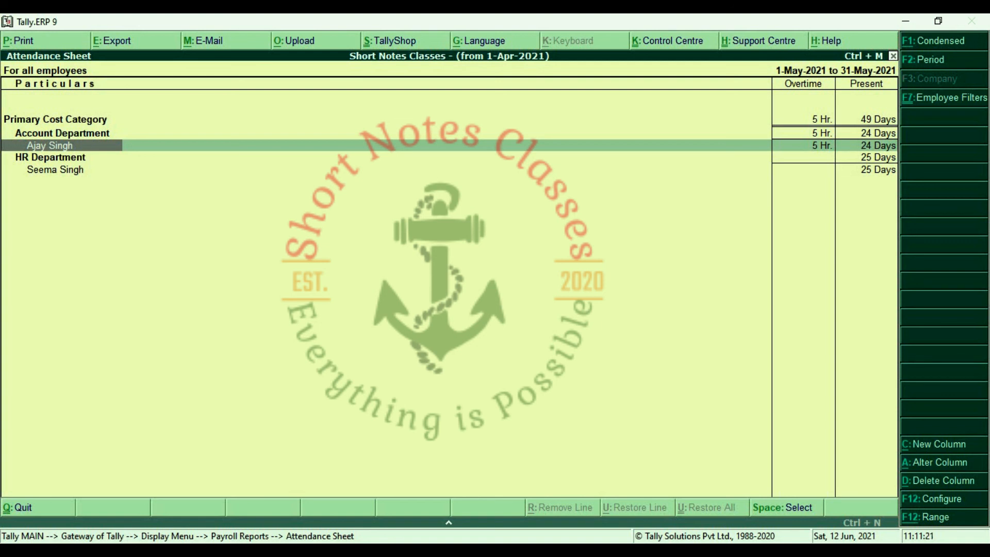
pyautogui.press('Down')
pyautogui.press('Down')
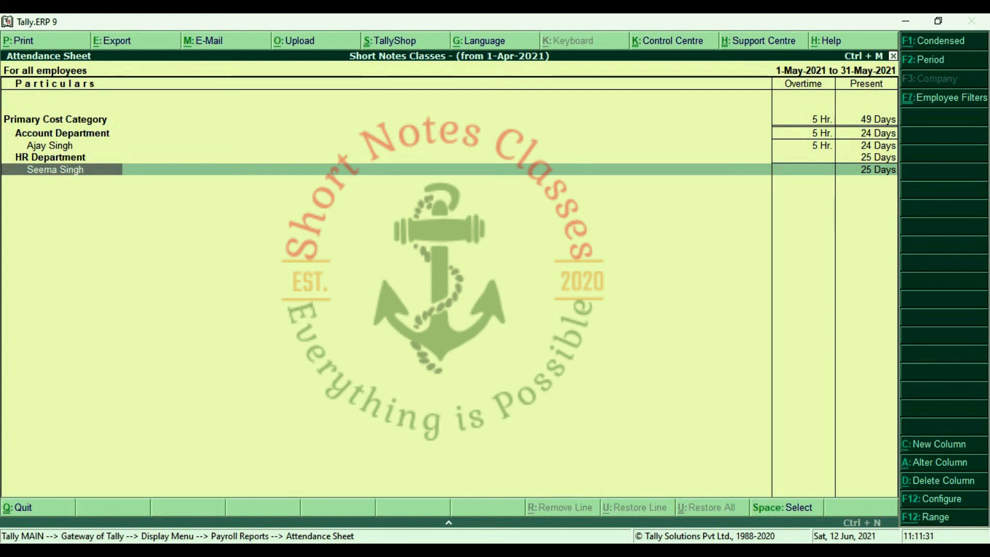
pyautogui.press('Escape')
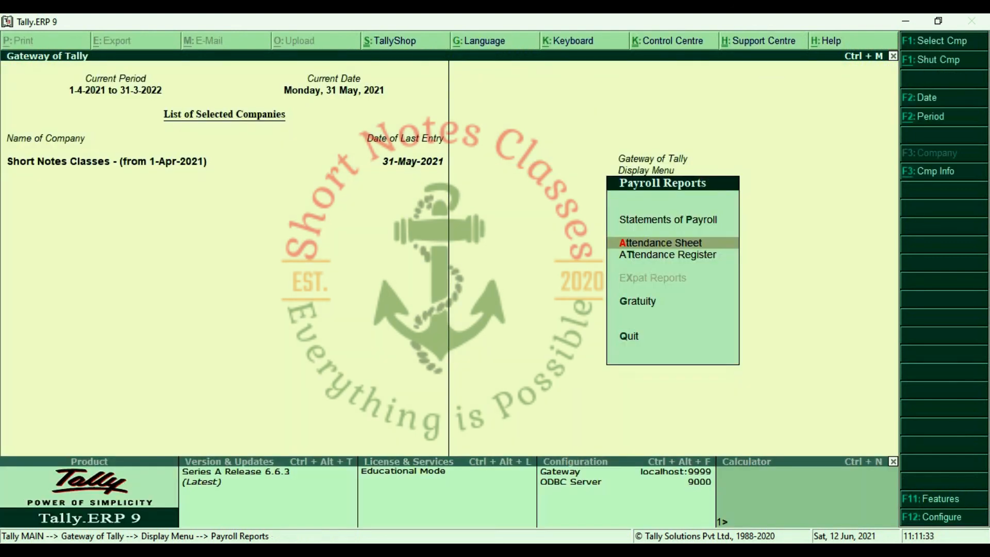
# Back out of the payroll report menus to Gateway of Tally, answering No to Quit.
pyautogui.press('Escape')
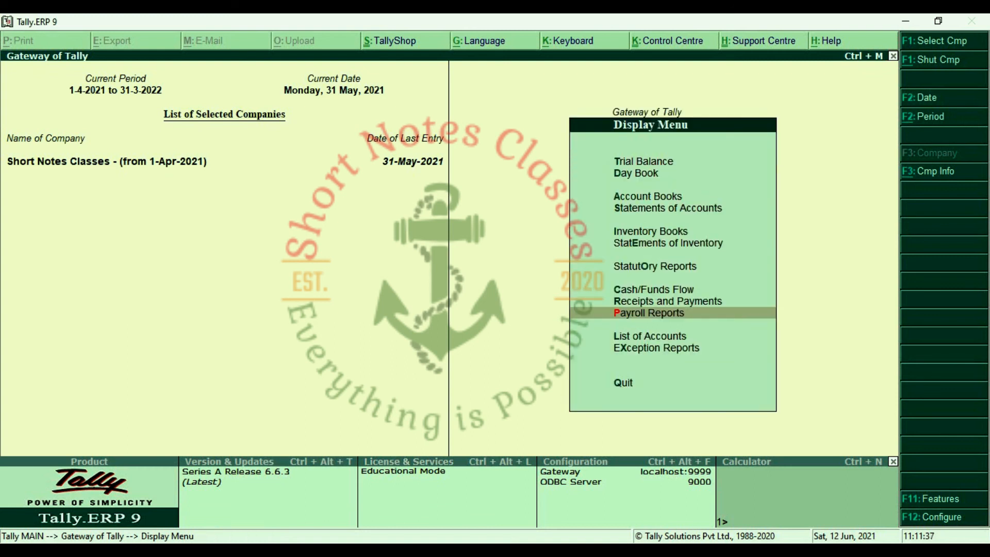
pyautogui.press('Return')
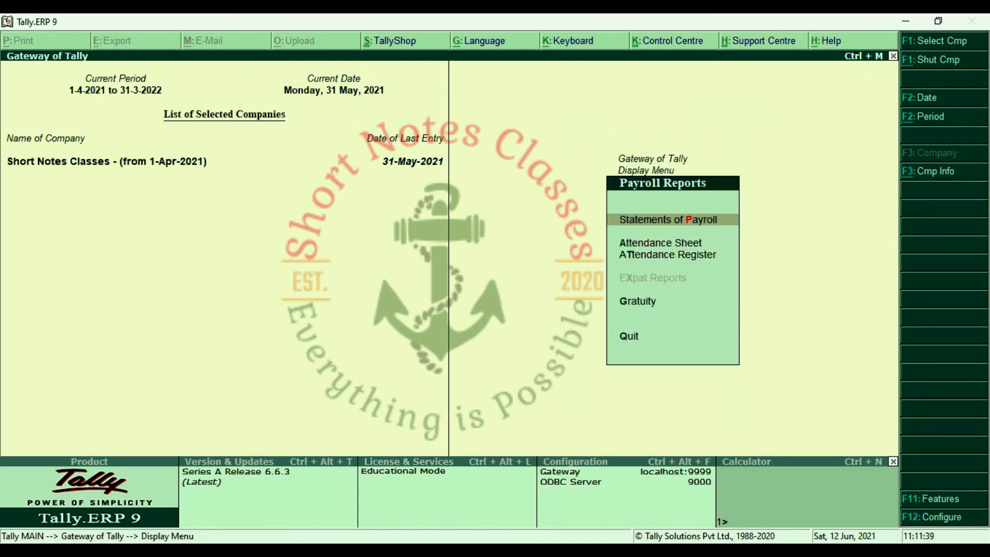
pyautogui.press('Escape')
pyautogui.press('Escape')
pyautogui.press('Escape')
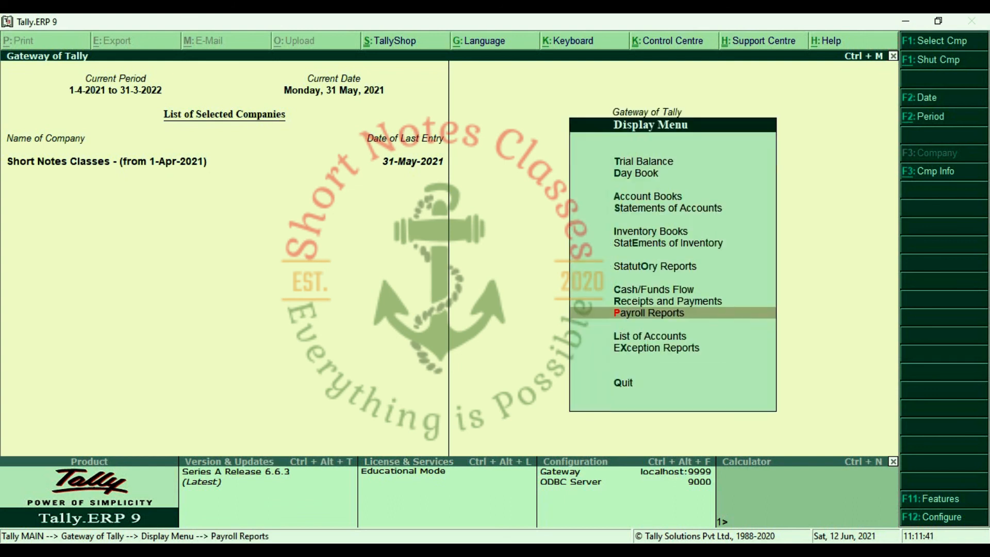
pyautogui.press('n')
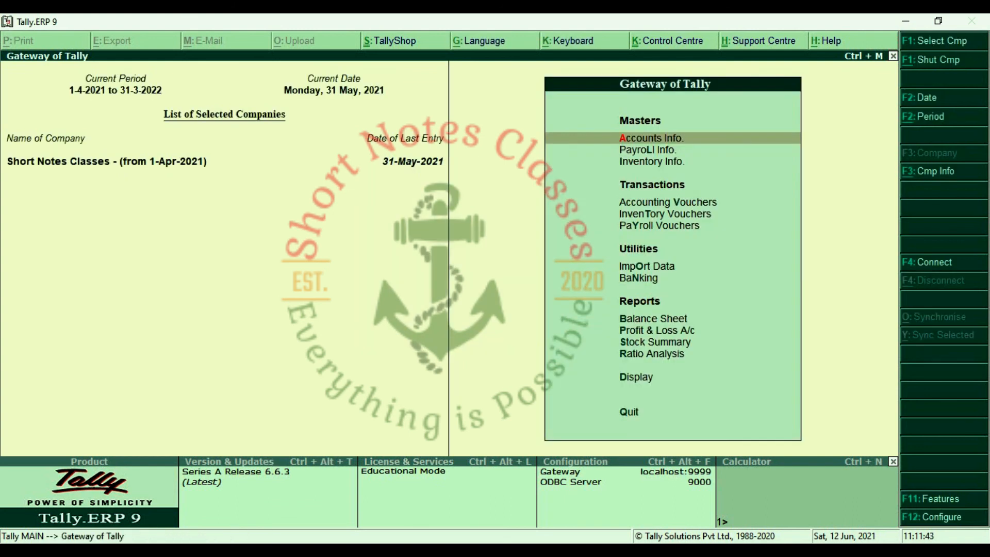